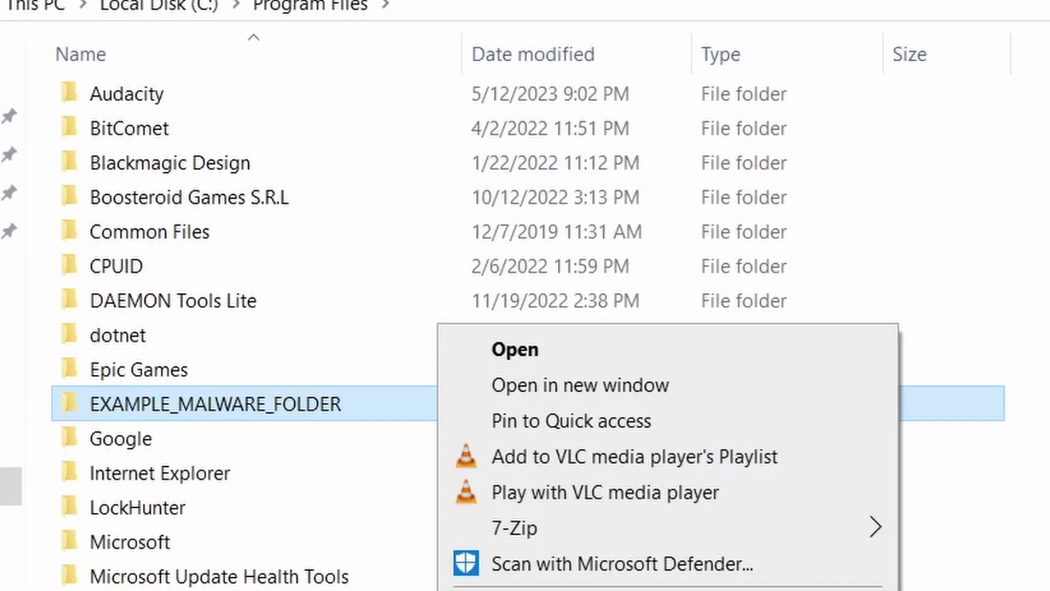
Try to delete EXAMPLE_MALWARE_FOLDER from Program Files, retrying the deletion once.
{"action": "left_click", "coordinate": [715, 492]}
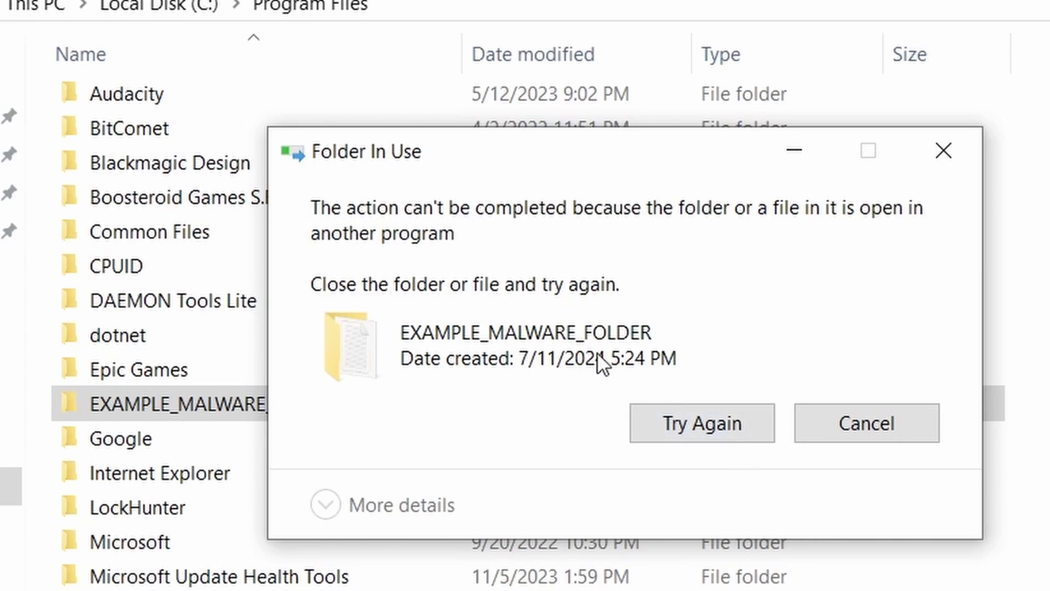
{"action": "left_click", "coordinate": [690, 429]}
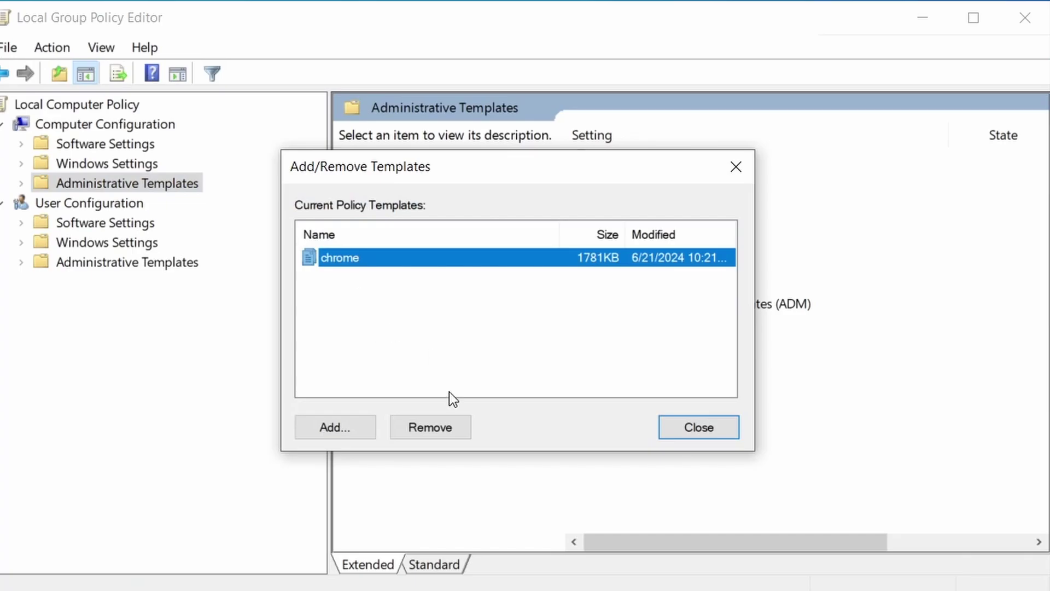
Remove the chrome template from the Computer Configuration administrative templates and close the template list.
{"action": "left_click", "coordinate": [439, 428]}
{"action": "left_click", "coordinate": [727, 427]}
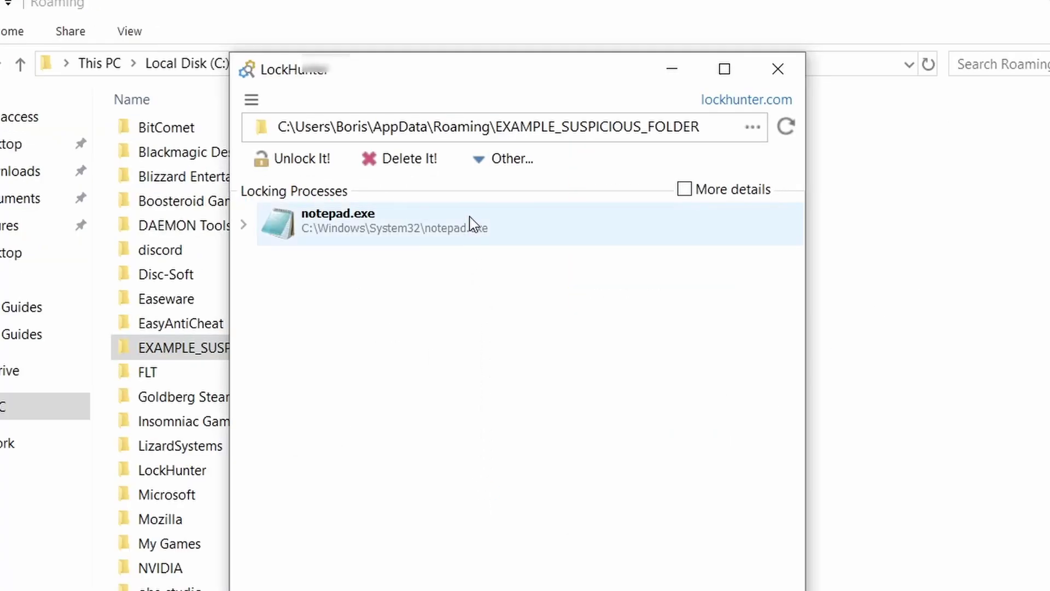
Delete the locked EXAMPLE_SUSPICIOUS_FOLDER in the Roaming directory with LockHunter.
{"action": "left_click", "coordinate": [429, 167]}
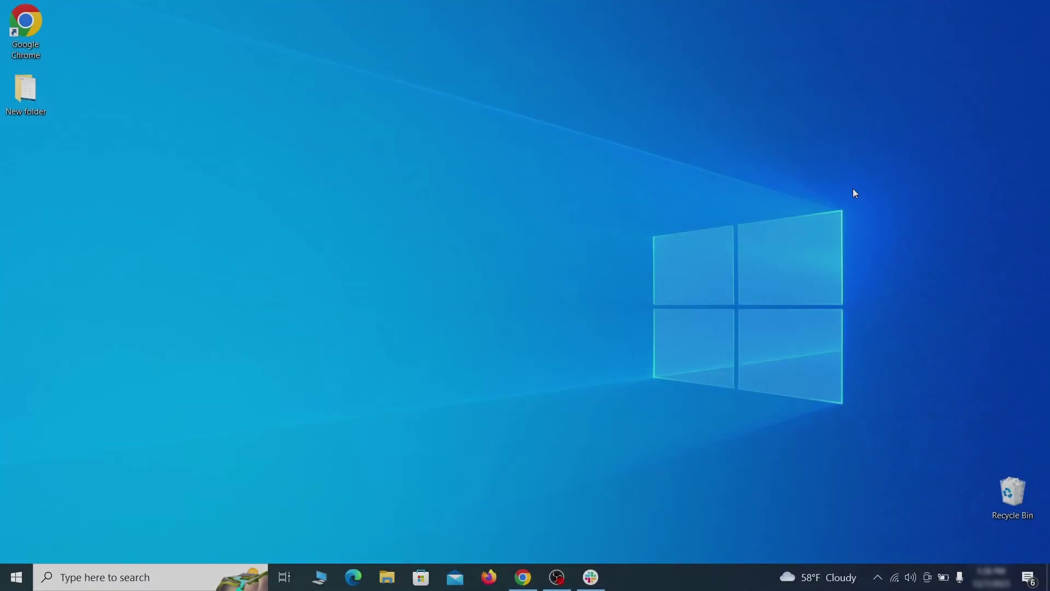
Open the Apps & features settings and sort the installed apps by install date.
{"action": "key", "text": "super"}
{"action": "type", "text": "apps & "}
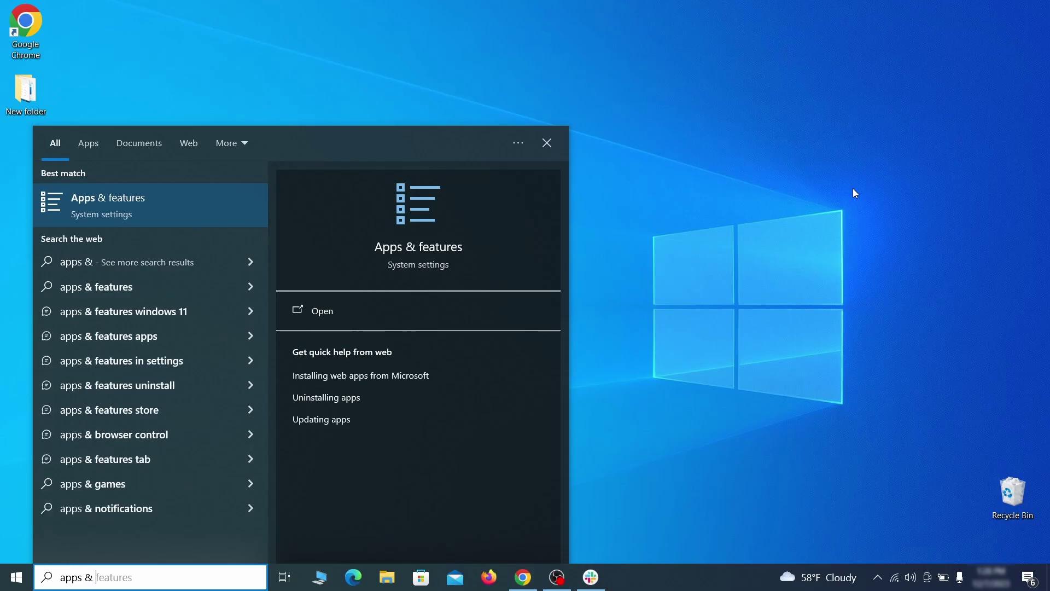
{"action": "type", "text": "features"}
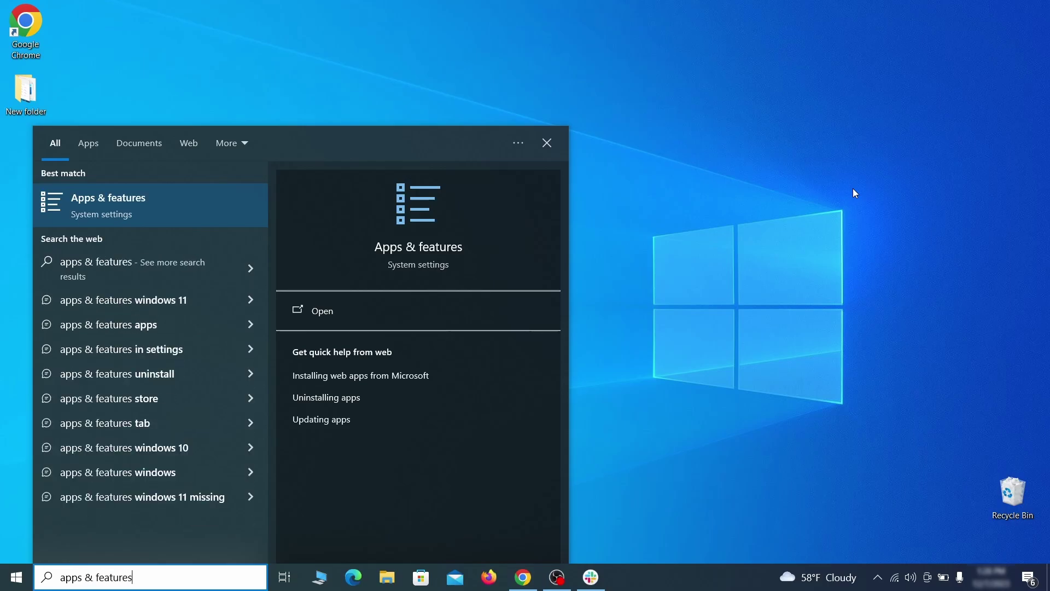
{"action": "key", "text": "Return"}
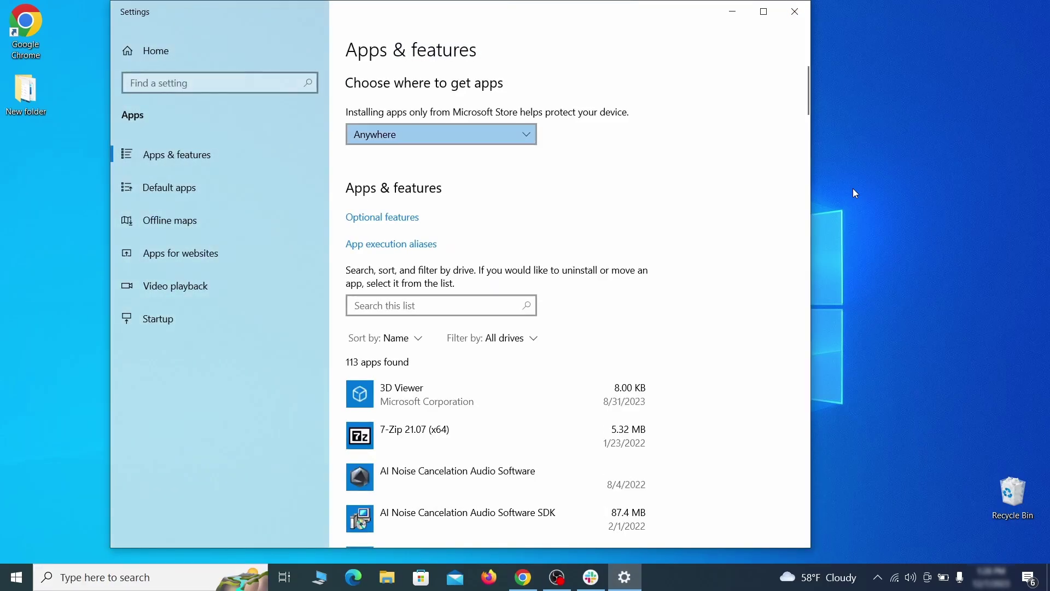
{"action": "left_click", "coordinate": [411, 338]}
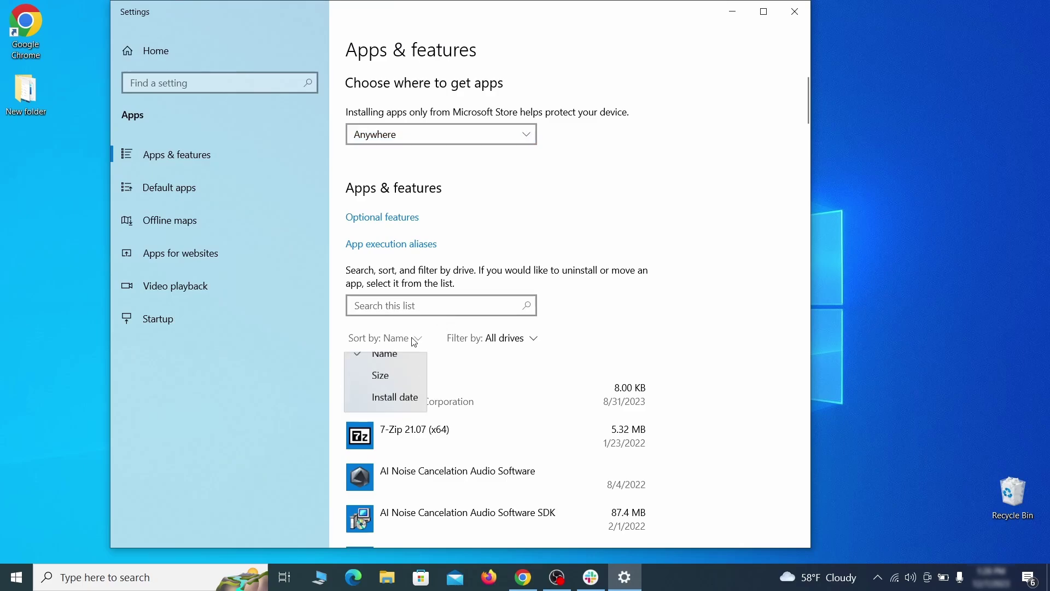
{"action": "left_click", "coordinate": [403, 411]}
Uninstall Example Malware App, finish its uninstall wizard and close the settings window.
{"action": "scroll", "coordinate": [403, 413], "scroll_direction": "down", "scroll_amount": 3}
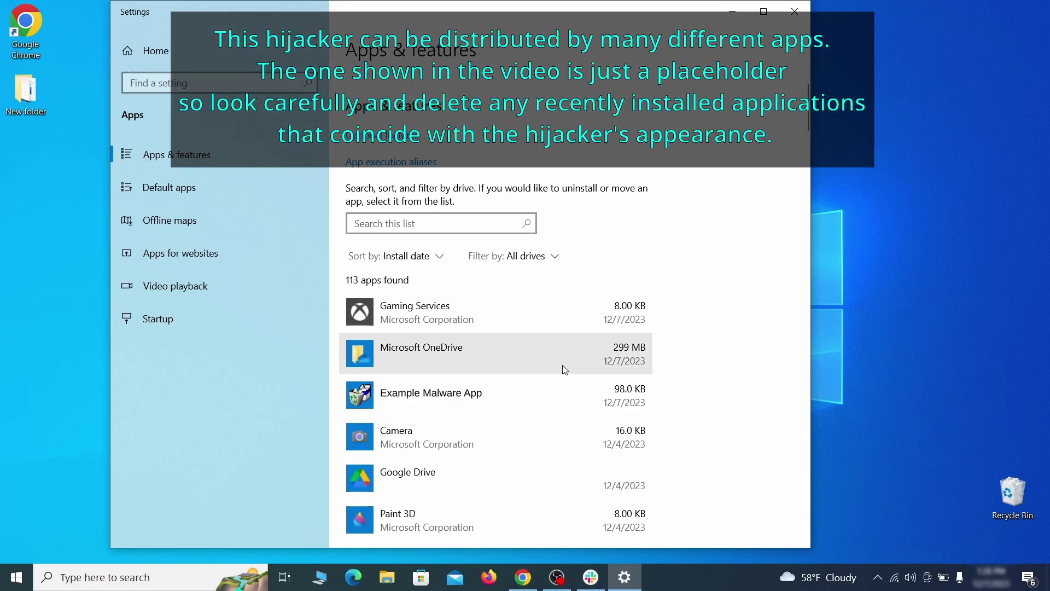
{"action": "left_click", "coordinate": [535, 389]}
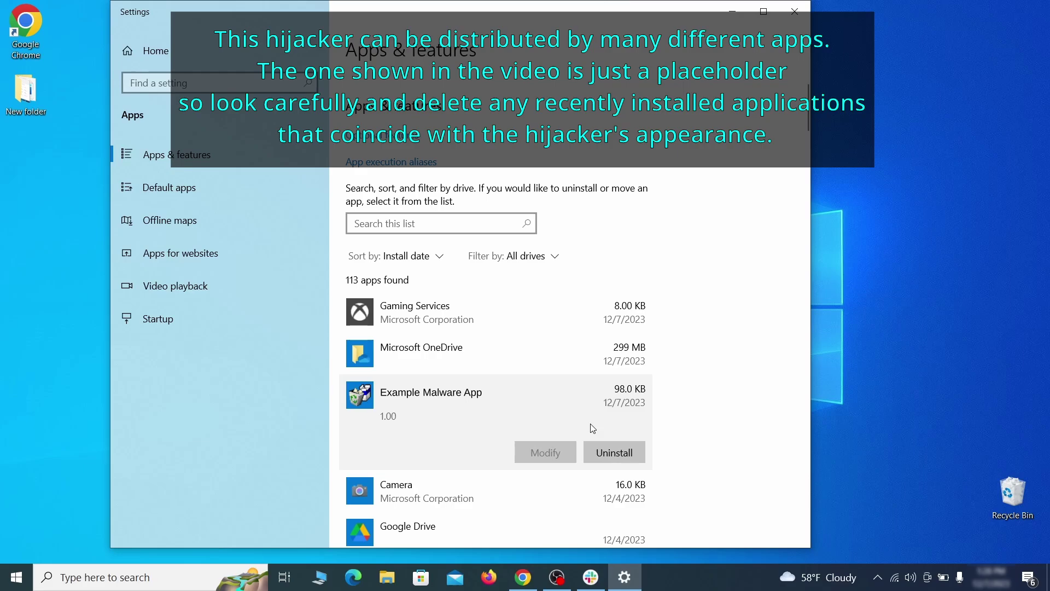
{"action": "left_click", "coordinate": [627, 450]}
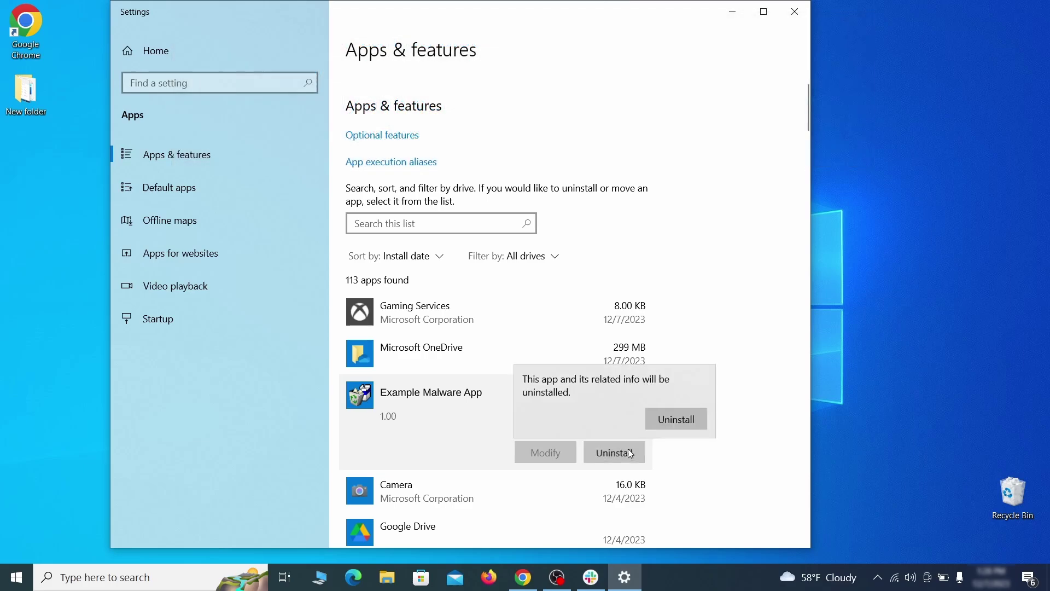
{"action": "left_click", "coordinate": [697, 419]}
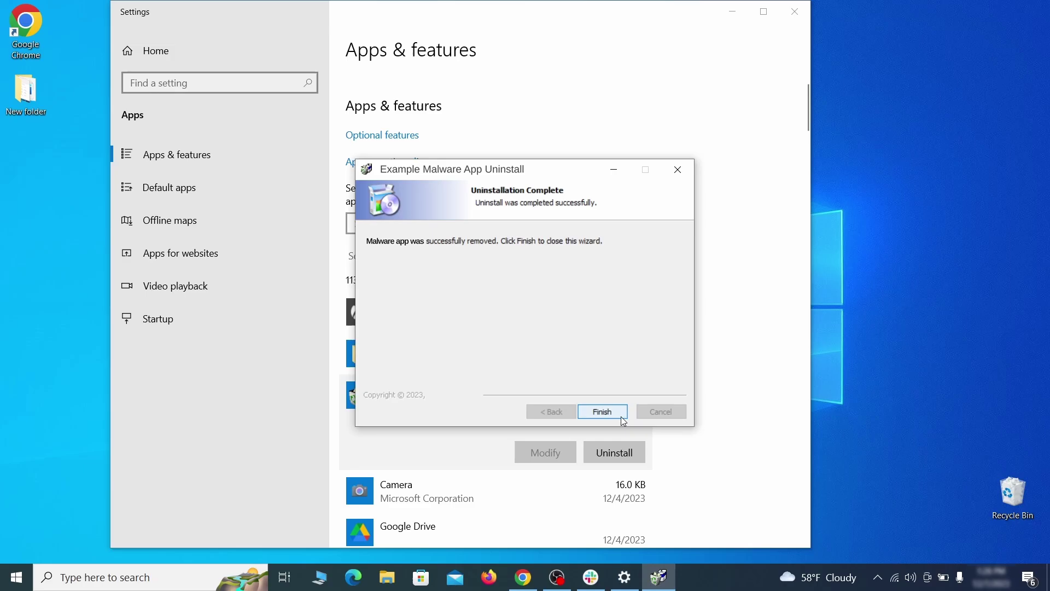
{"action": "left_click", "coordinate": [621, 417]}
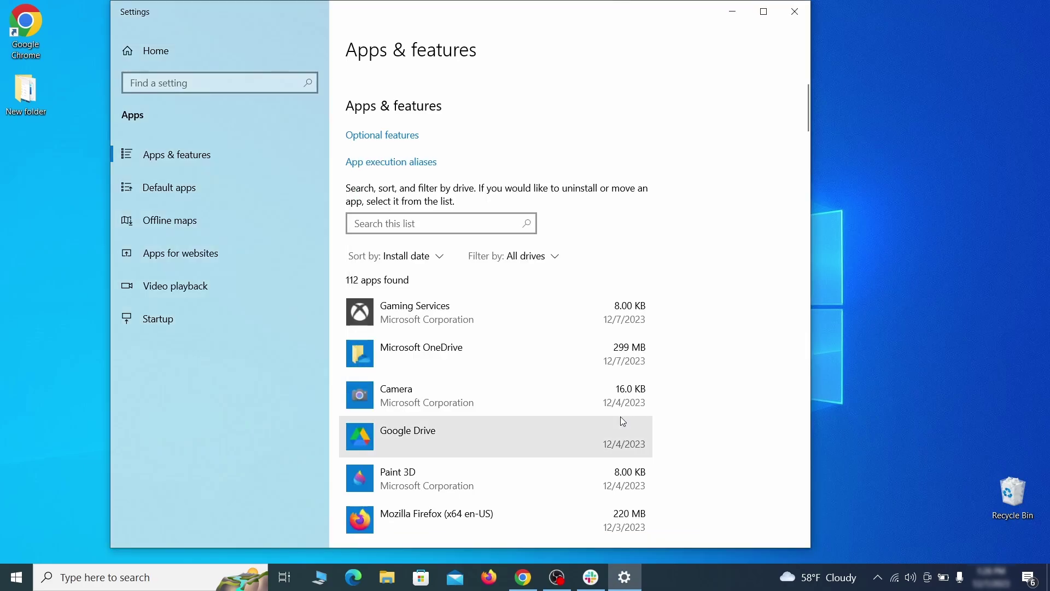
{"action": "left_click", "coordinate": [807, 17]}
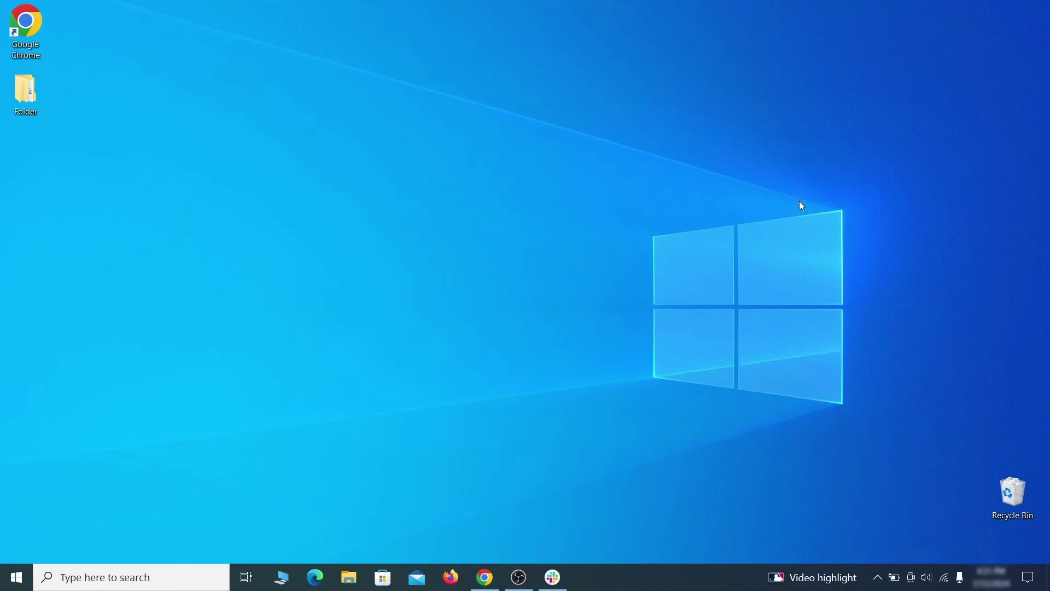
Open the File Explorer Options and apply the setting to show hidden files, folders, and drives.
{"action": "left_click", "coordinate": [20, 576]}
{"action": "type", "text": "folder options"}
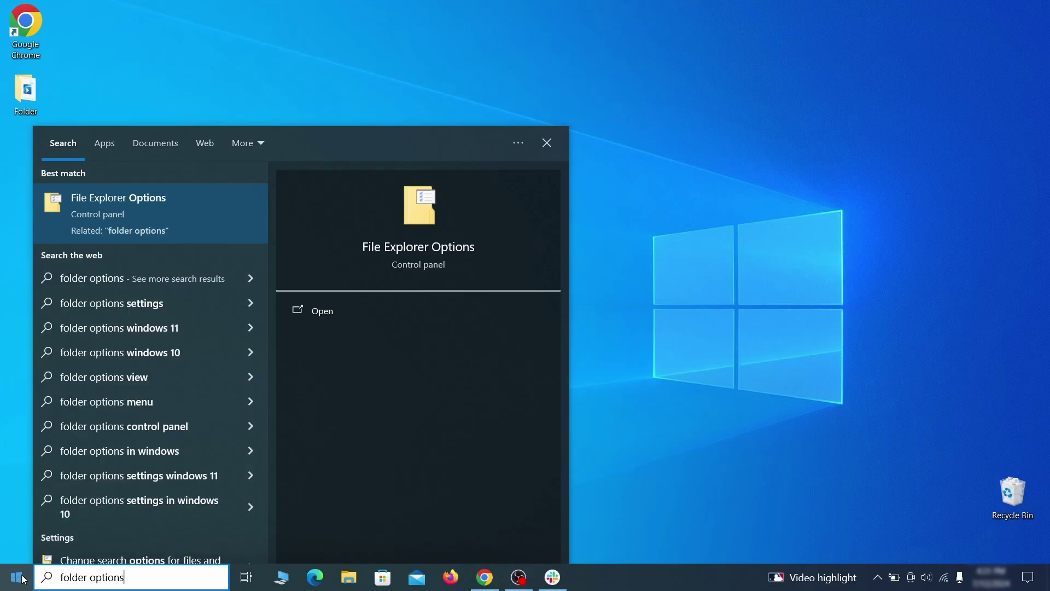
{"action": "key", "text": "Return"}
{"action": "left_click", "coordinate": [206, 133]}
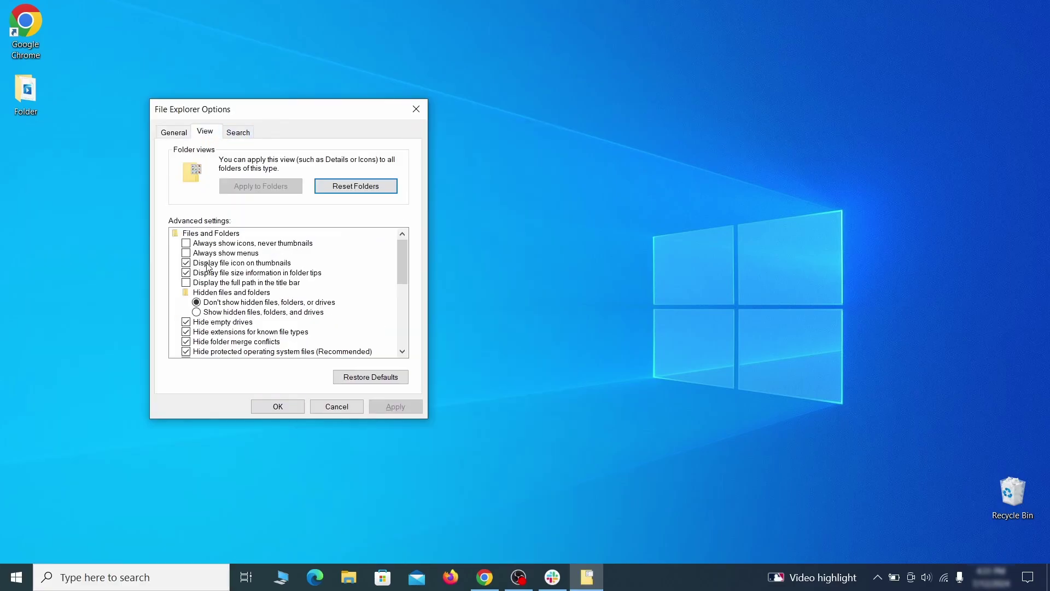
{"action": "left_click", "coordinate": [198, 312]}
{"action": "left_click", "coordinate": [395, 407]}
{"action": "left_click", "coordinate": [278, 407]}
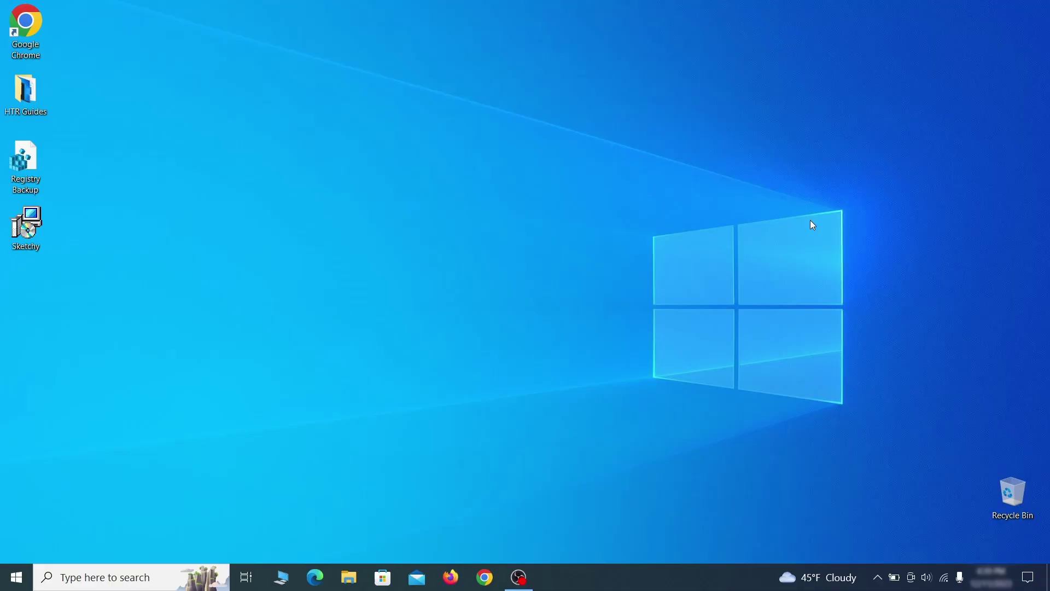
Open Task Scheduler and display the tasks in the Task Scheduler Library.
{"action": "key", "text": "super"}
{"action": "type", "text": "task sched"}
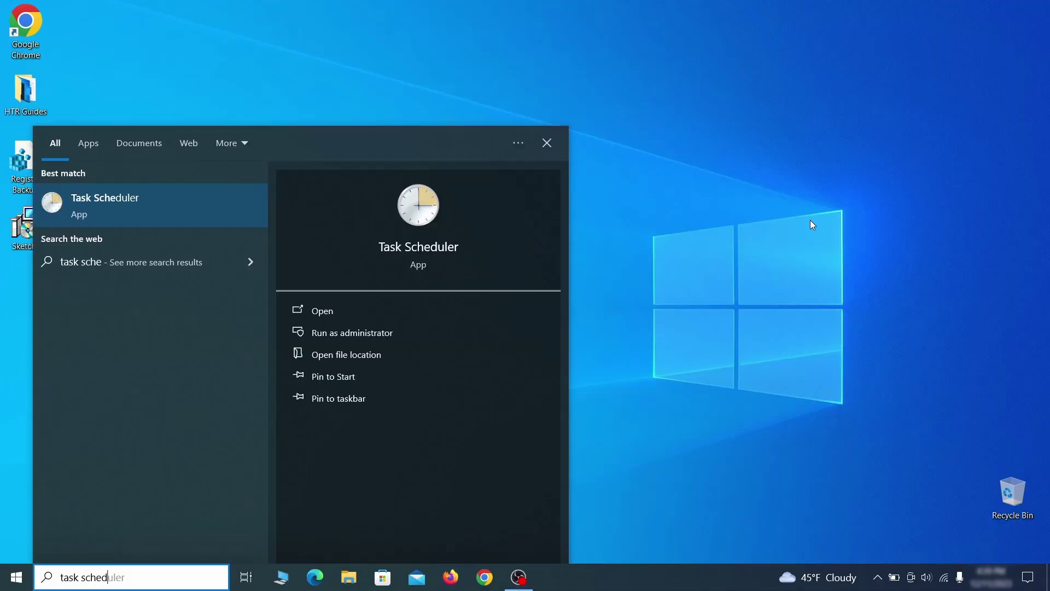
{"action": "type", "text": "uler"}
{"action": "key", "text": "Return"}
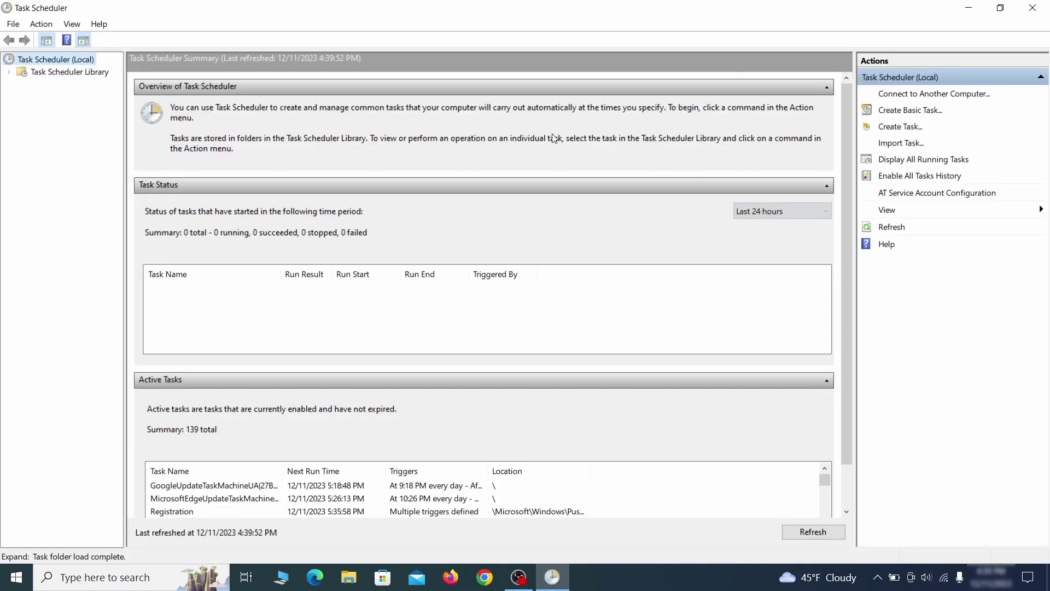
{"action": "left_click", "coordinate": [96, 73]}
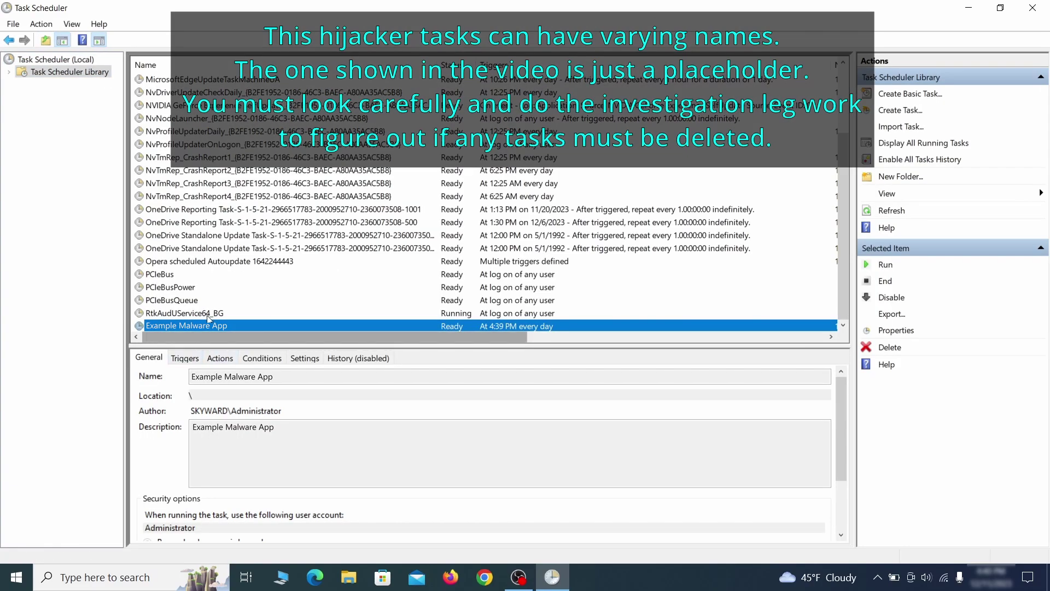
Inspect the triggers and actions in the Example Malware App task's properties, leaving its settings unmodified.
{"action": "right_click", "coordinate": [301, 327]}
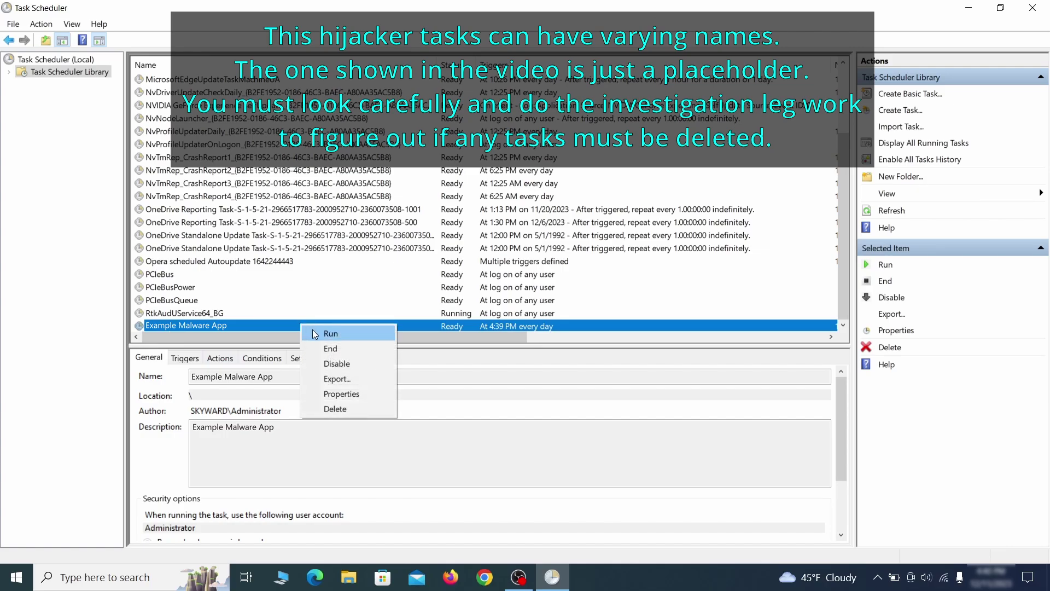
{"action": "left_click", "coordinate": [345, 399]}
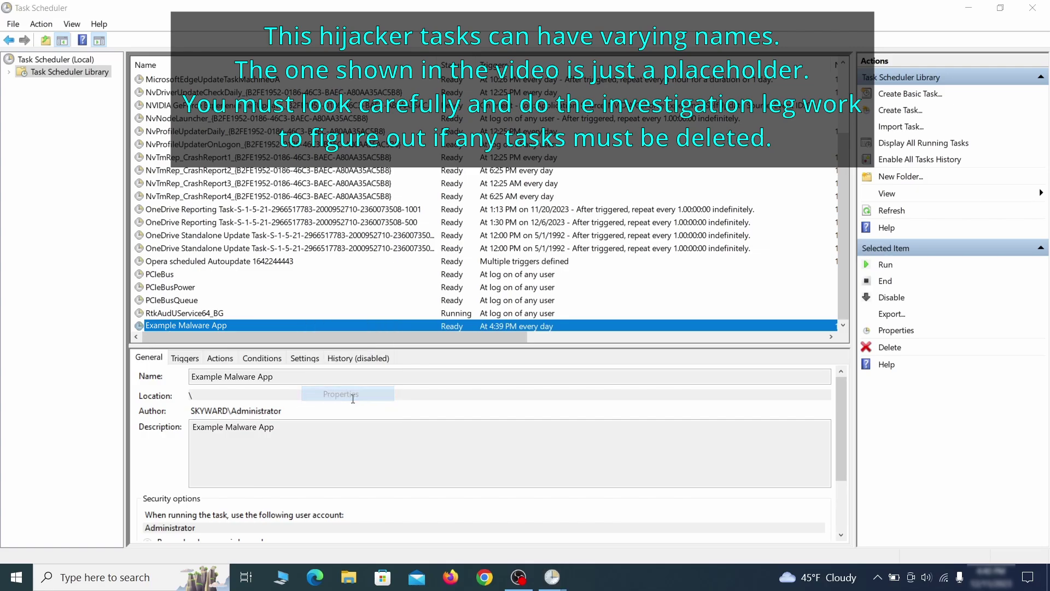
{"action": "left_click", "coordinate": [121, 90]}
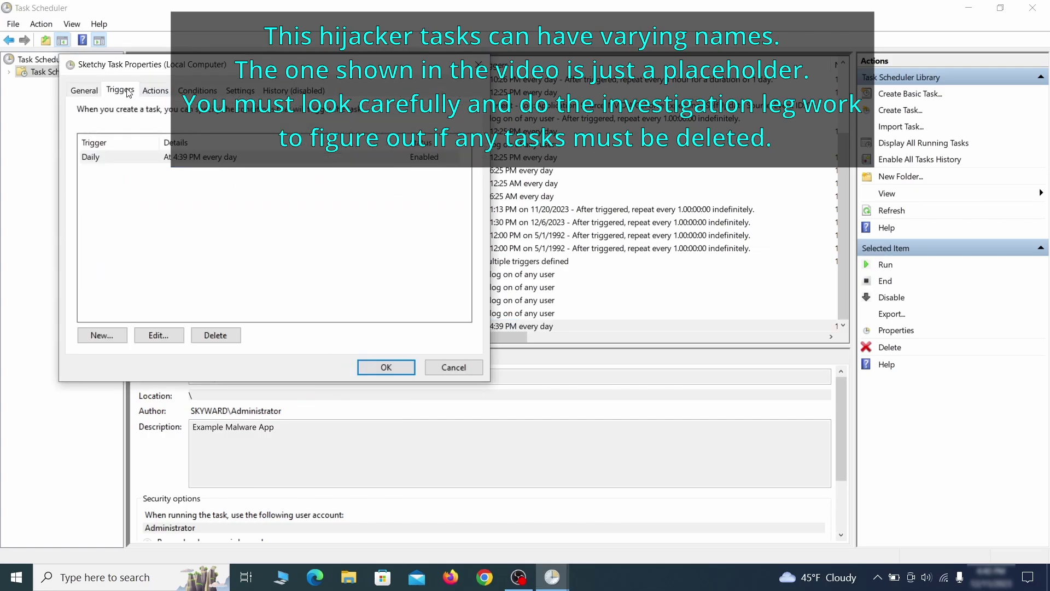
{"action": "left_click", "coordinate": [155, 91]}
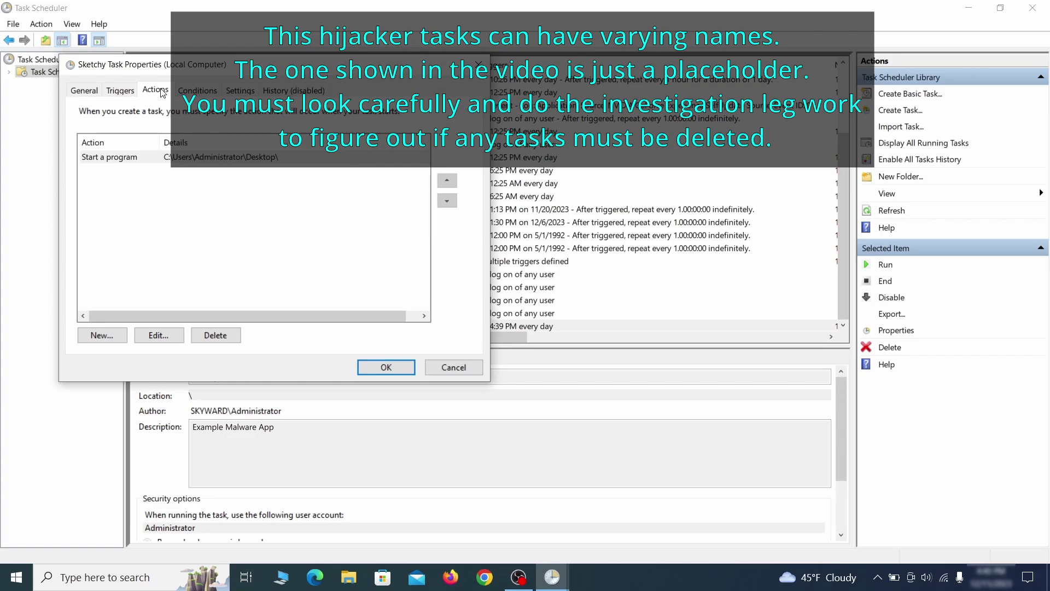
{"action": "key", "text": "Escape"}
Delete the Example Malware App task from the Task Scheduler Library.
{"action": "right_click", "coordinate": [337, 325]}
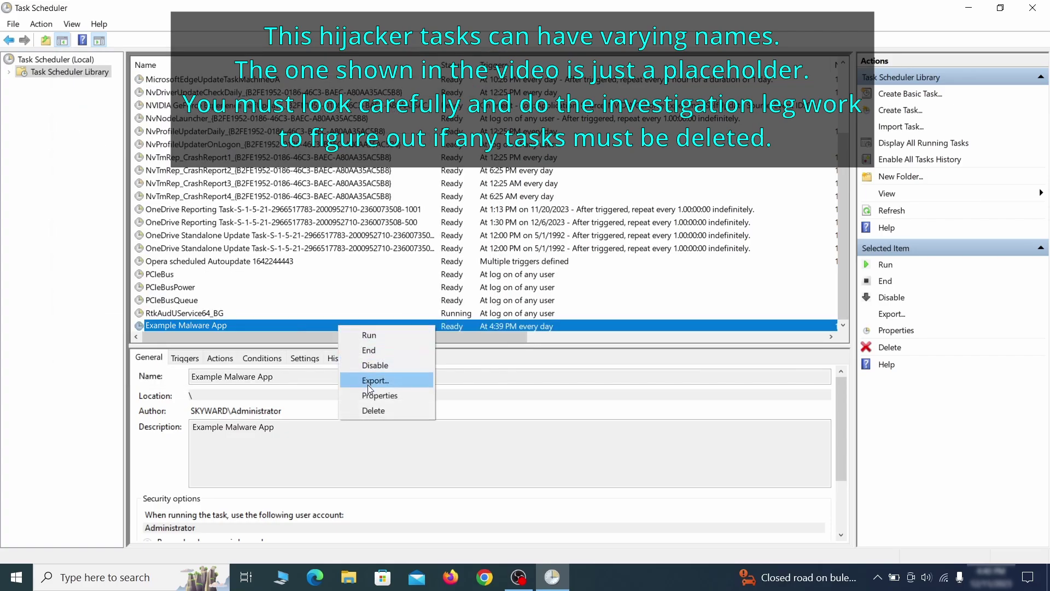
{"action": "left_click", "coordinate": [373, 408]}
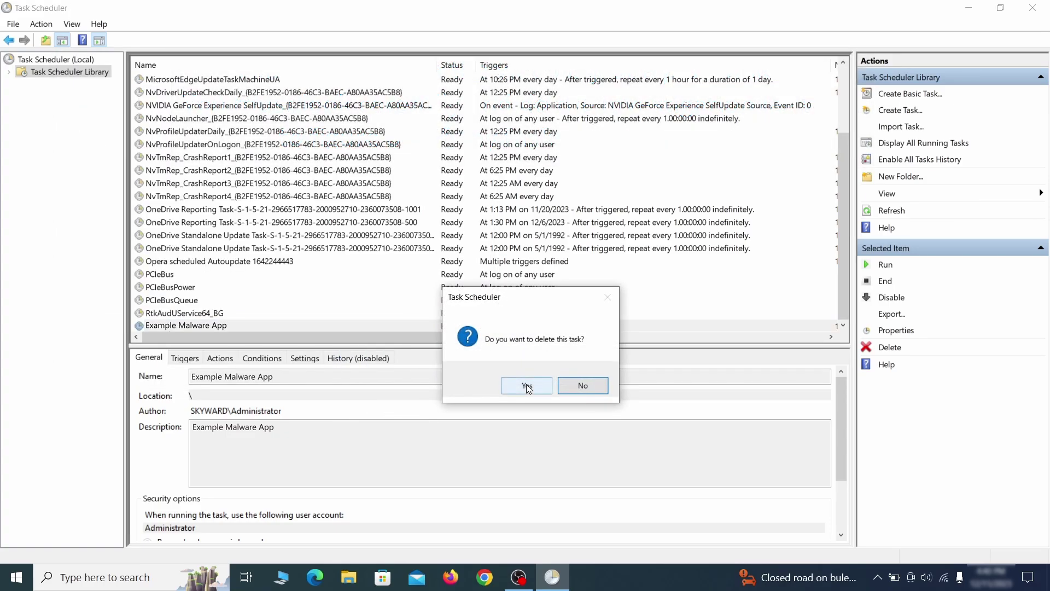
{"action": "left_click", "coordinate": [527, 385]}
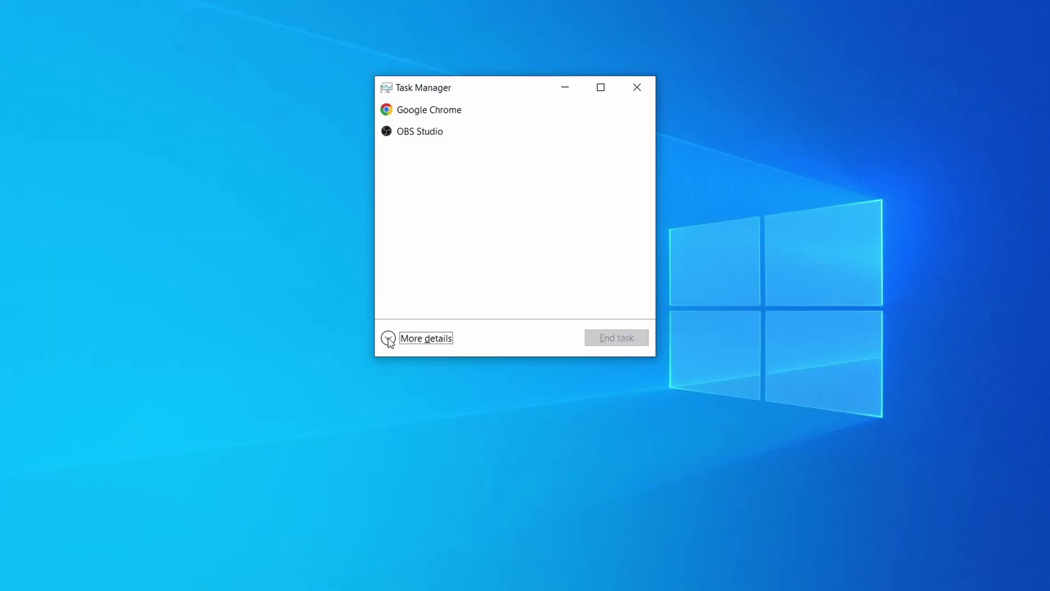
Expand Task Manager to its detailed view and sort the processes by CPU and by memory usage.
{"action": "left_click", "coordinate": [389, 339]}
{"action": "left_click", "coordinate": [515, 125]}
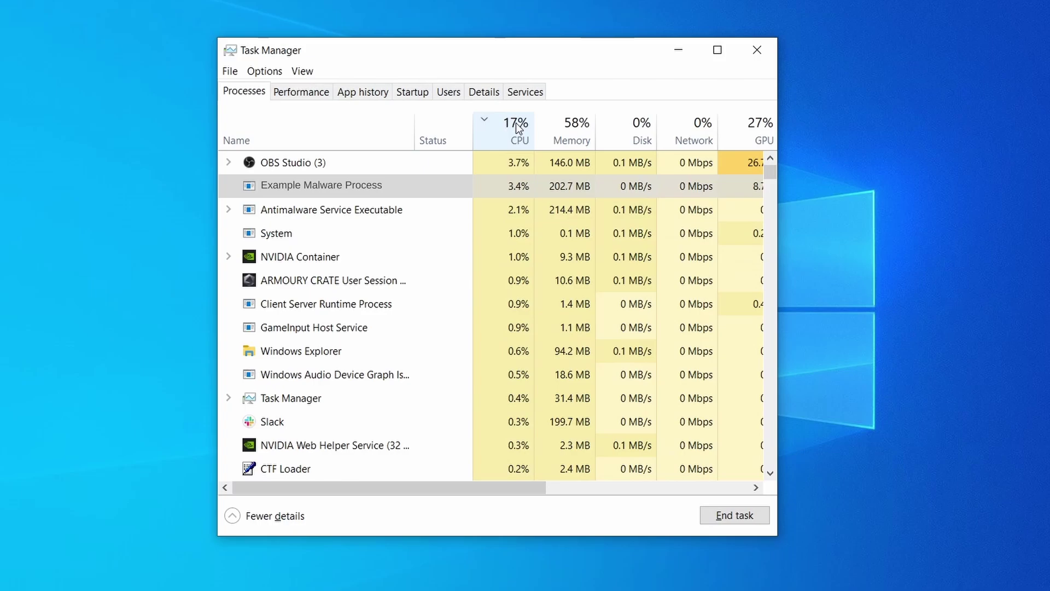
{"action": "left_click", "coordinate": [570, 128]}
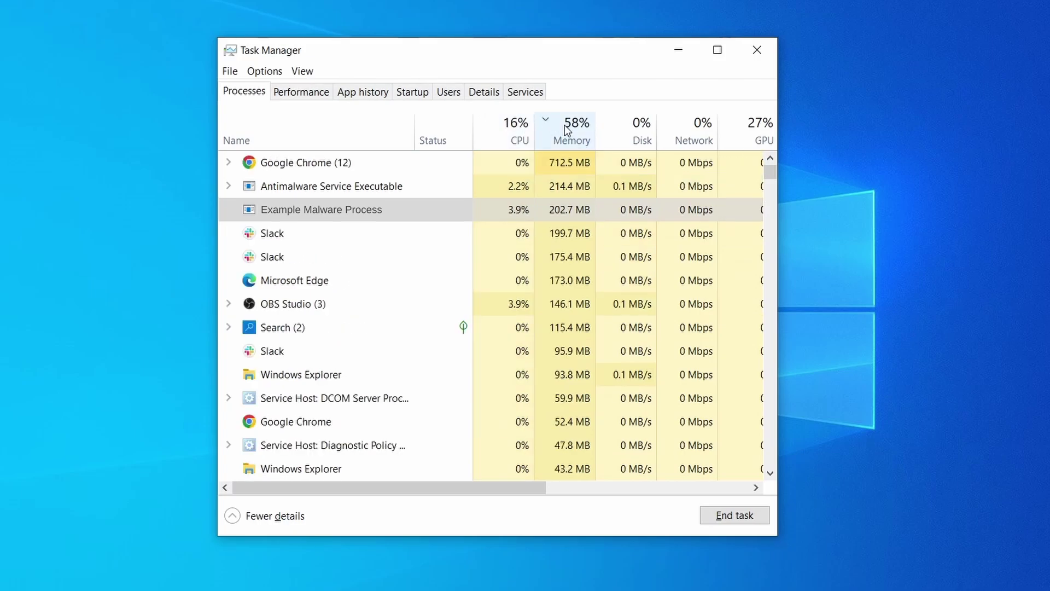
Open the file location of Example Malware Process and delete all the files in that folder.
{"action": "right_click", "coordinate": [502, 209]}
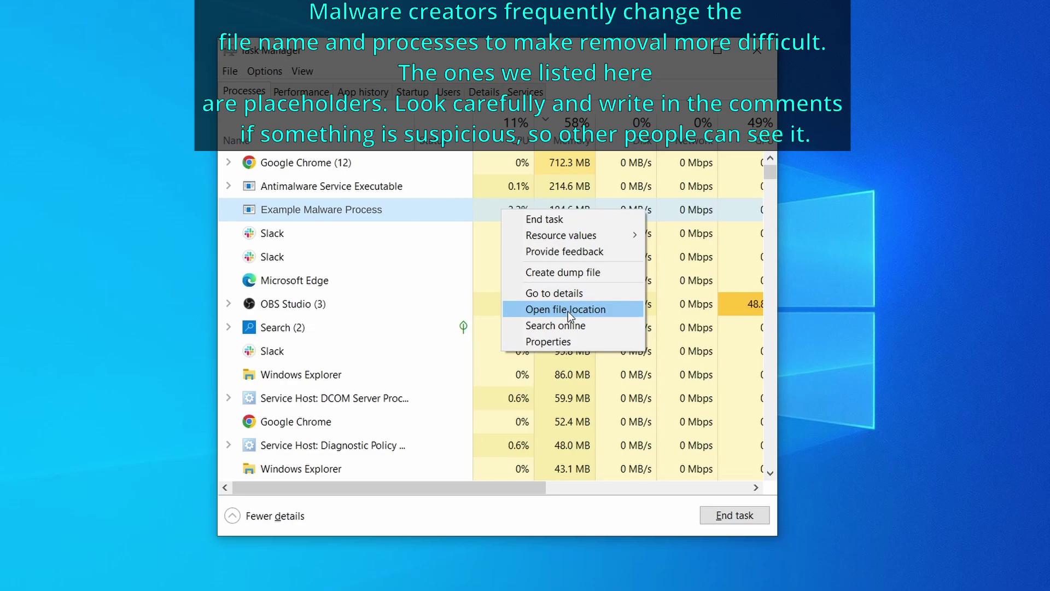
{"action": "left_click", "coordinate": [568, 310]}
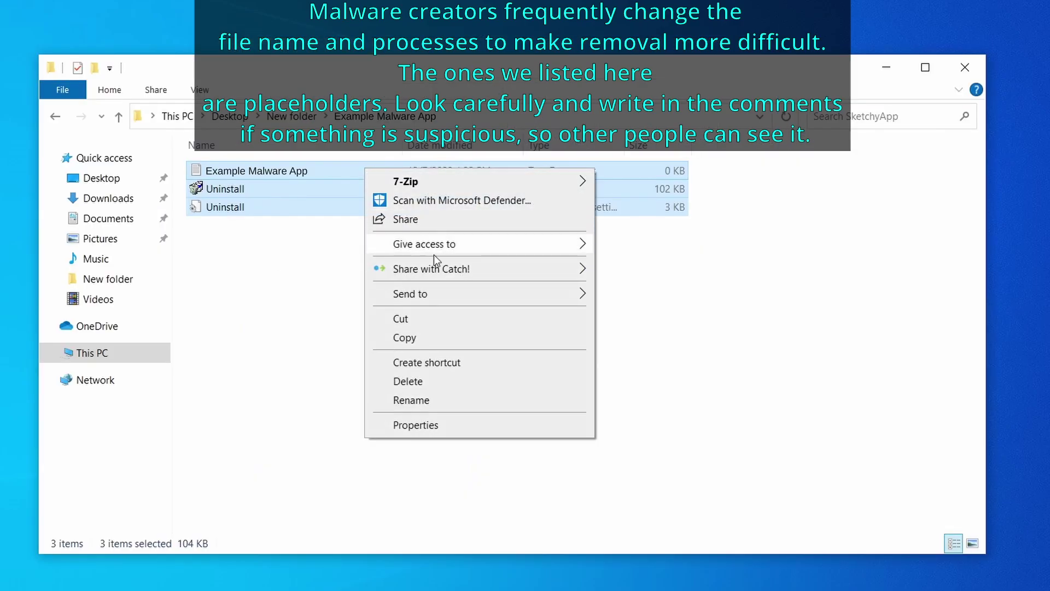
{"action": "left_click", "coordinate": [454, 381]}
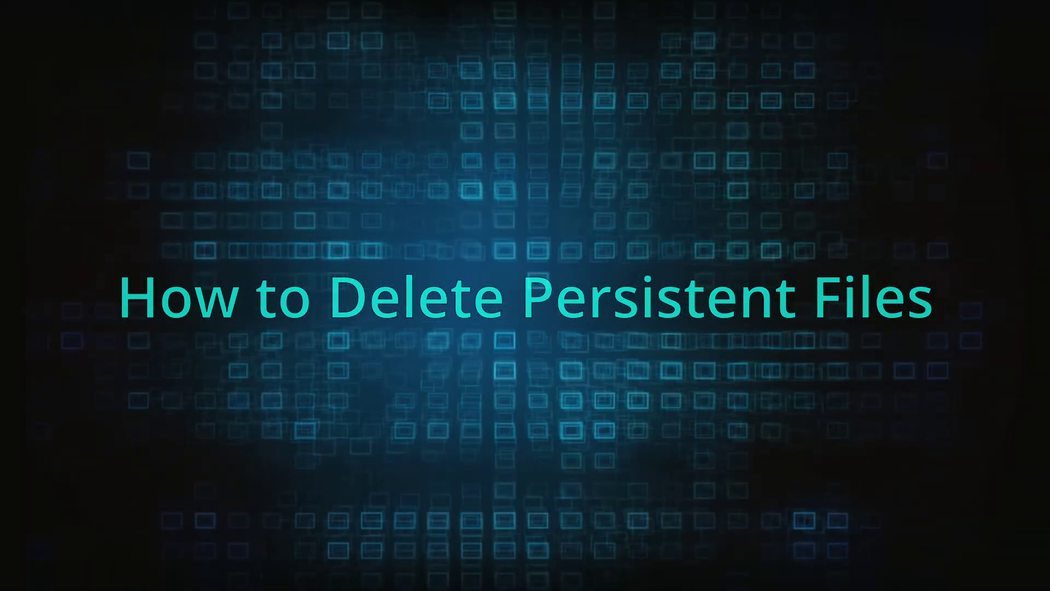
Try to delete EXAMPLE_MALWARE_FOLDER from the Program Files directory.
{"action": "right_click", "coordinate": [446, 251]}
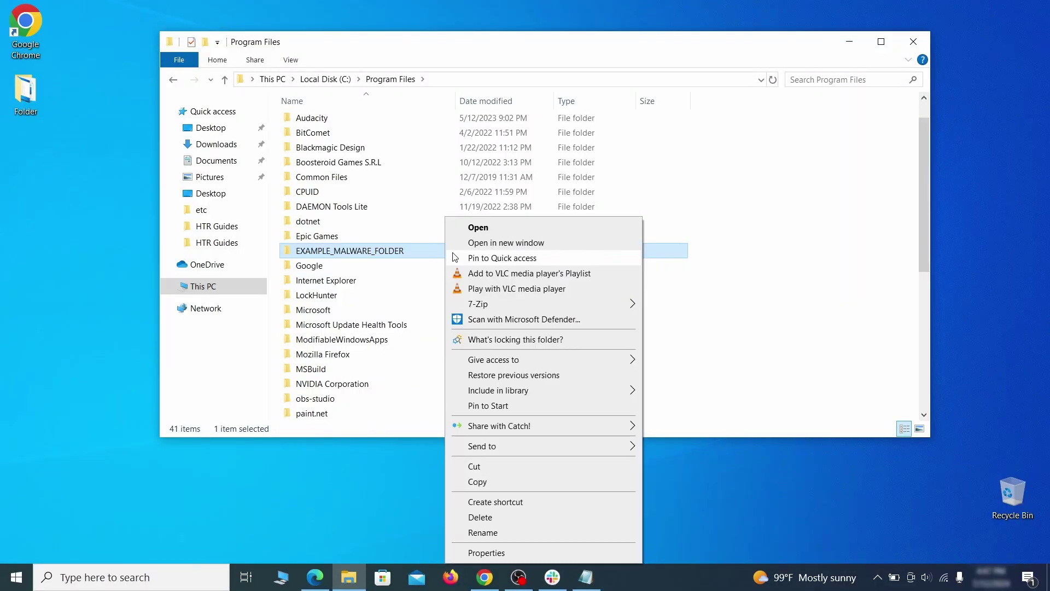
{"action": "left_click", "coordinate": [502, 519]}
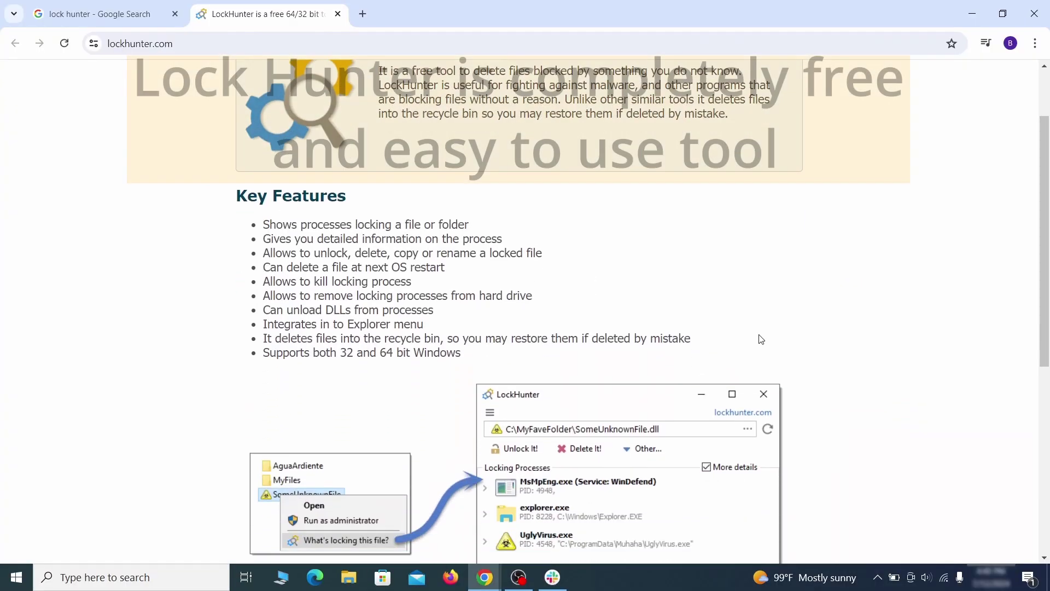
Get the free LockHunter tool from lockhunter.com and install it from the downloaded setup file.
{"action": "scroll", "coordinate": [761, 339], "scroll_direction": "down", "scroll_amount": 6}
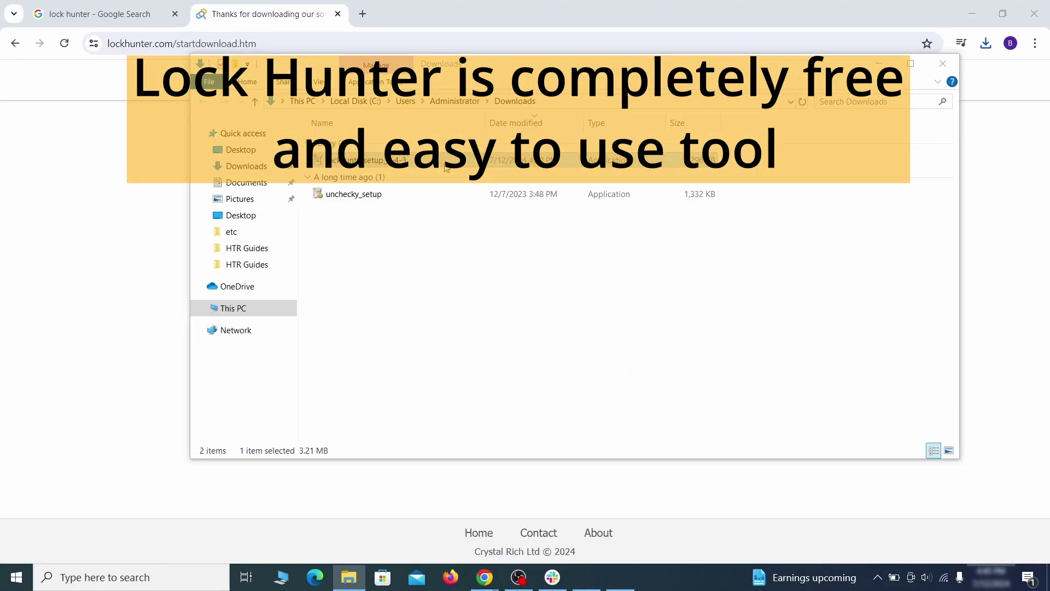
{"action": "double_click", "coordinate": [445, 168]}
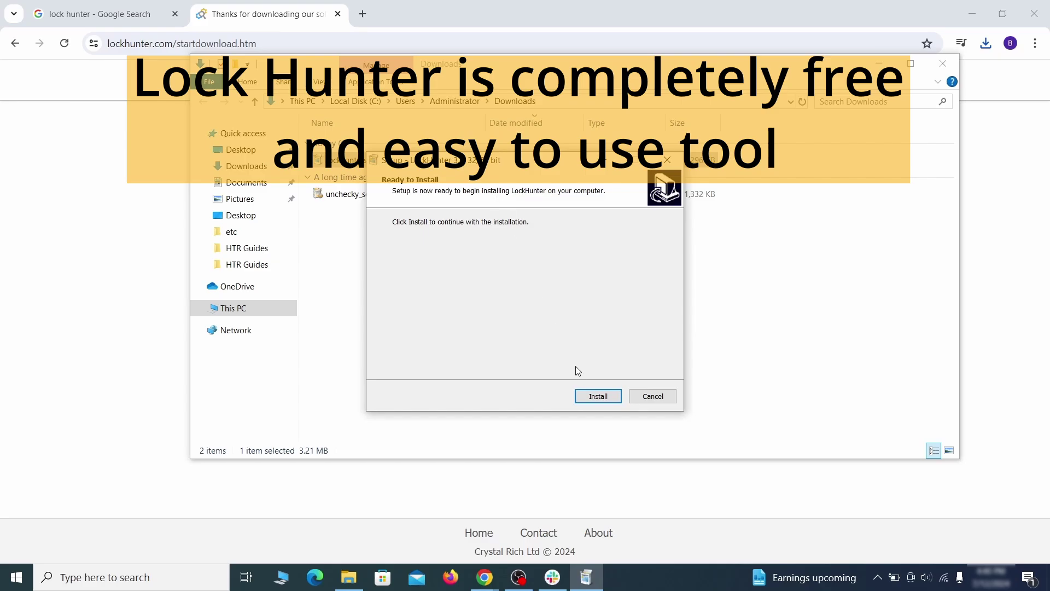
{"action": "left_click", "coordinate": [598, 396]}
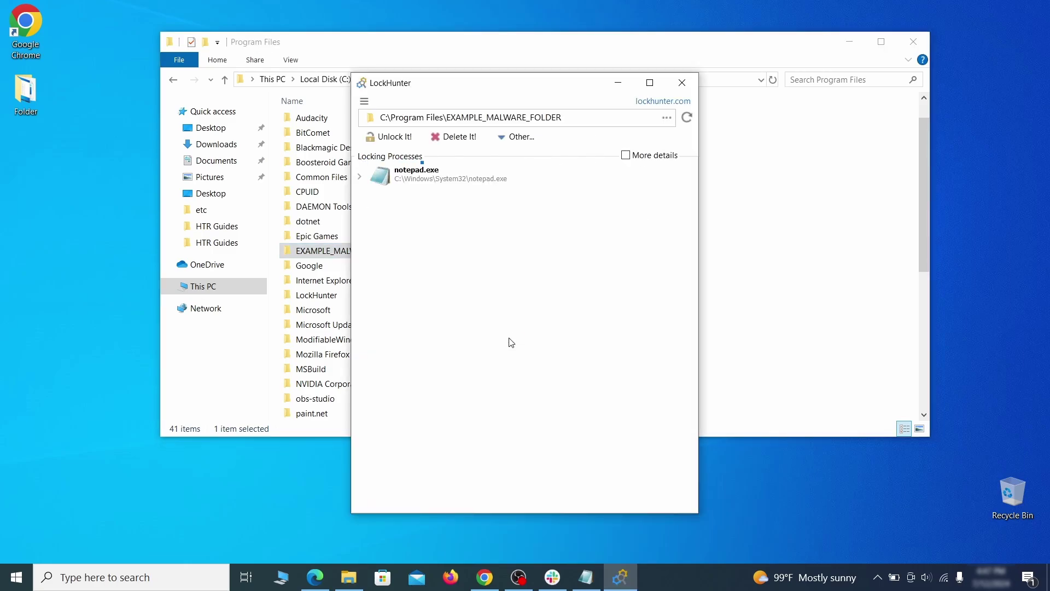
Delete the locked EXAMPLE_MALWARE_FOLDER in Program Files with LockHunter, confirm the deletion and close LockHunter.
{"action": "left_click", "coordinate": [469, 140]}
{"action": "left_click", "coordinate": [578, 341]}
{"action": "left_click", "coordinate": [682, 83]}
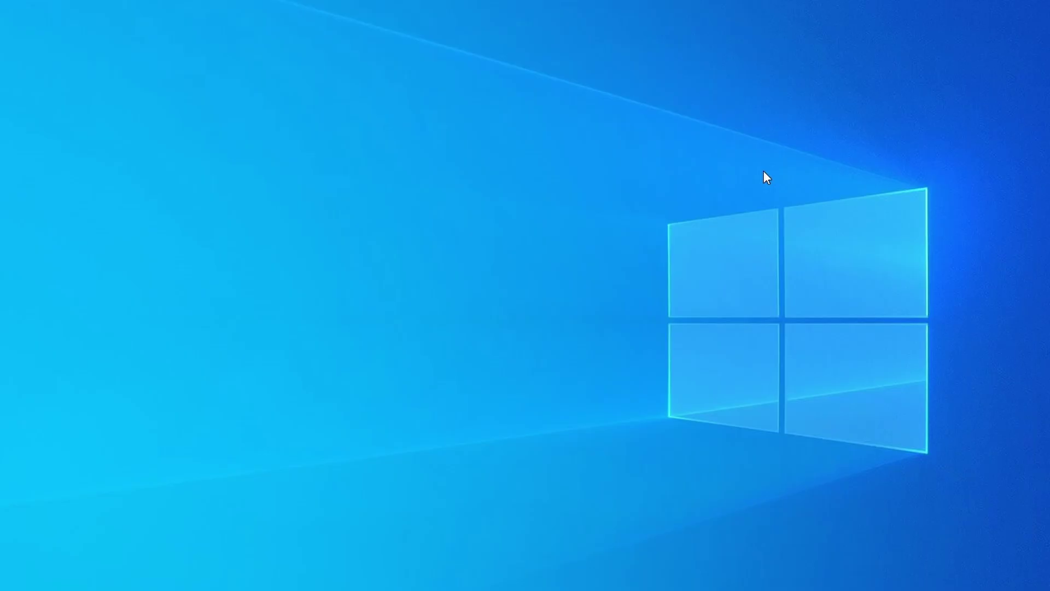
Open Task Manager again and examine the running processes sorted by CPU and by memory usage.
{"action": "key", "text": "ctrl+shift+Escape"}
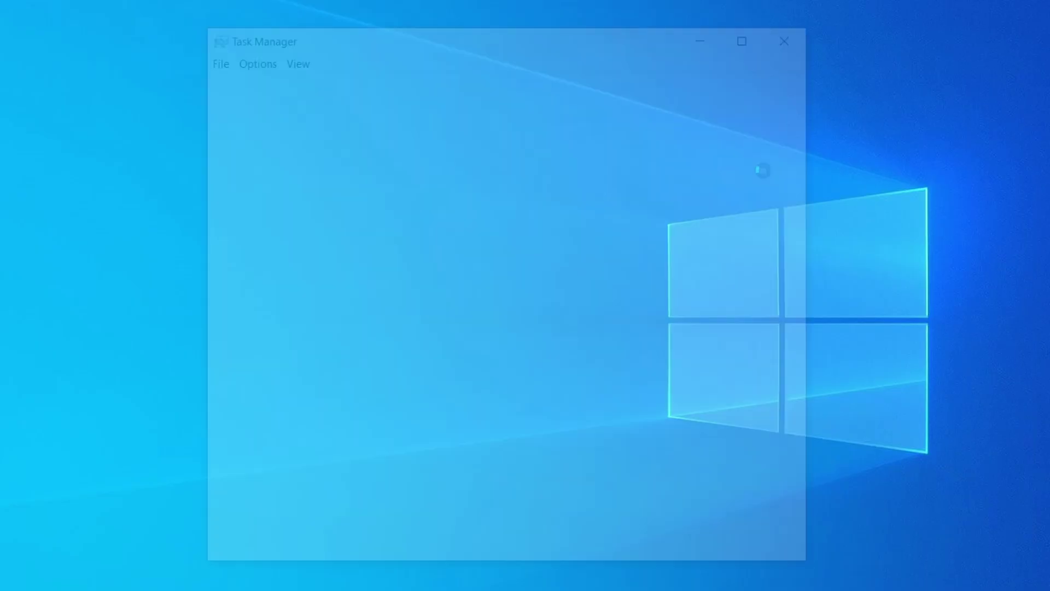
{"action": "left_click", "coordinate": [507, 130]}
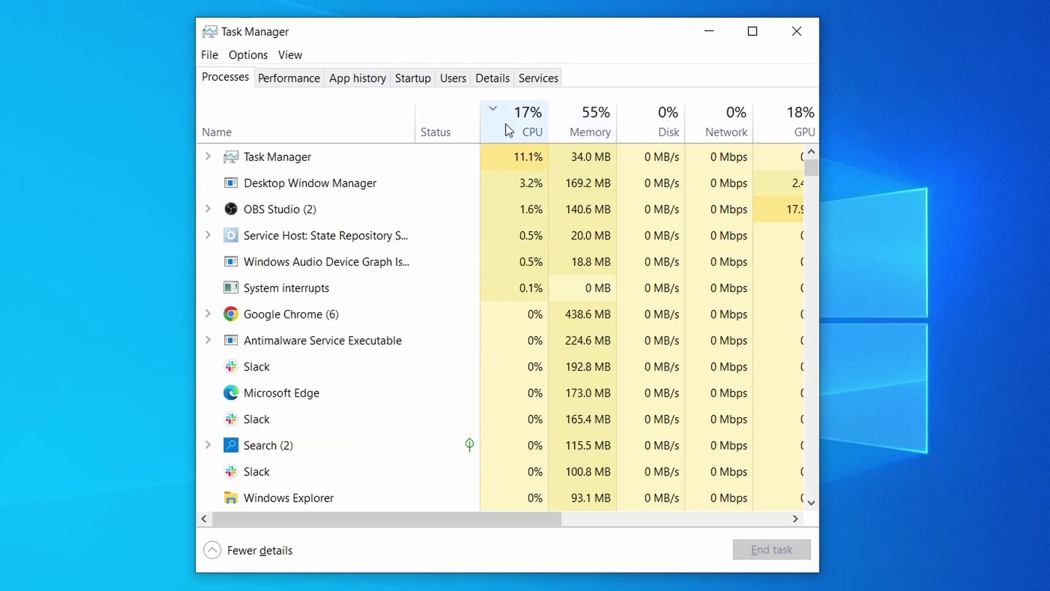
{"action": "left_click", "coordinate": [597, 120]}
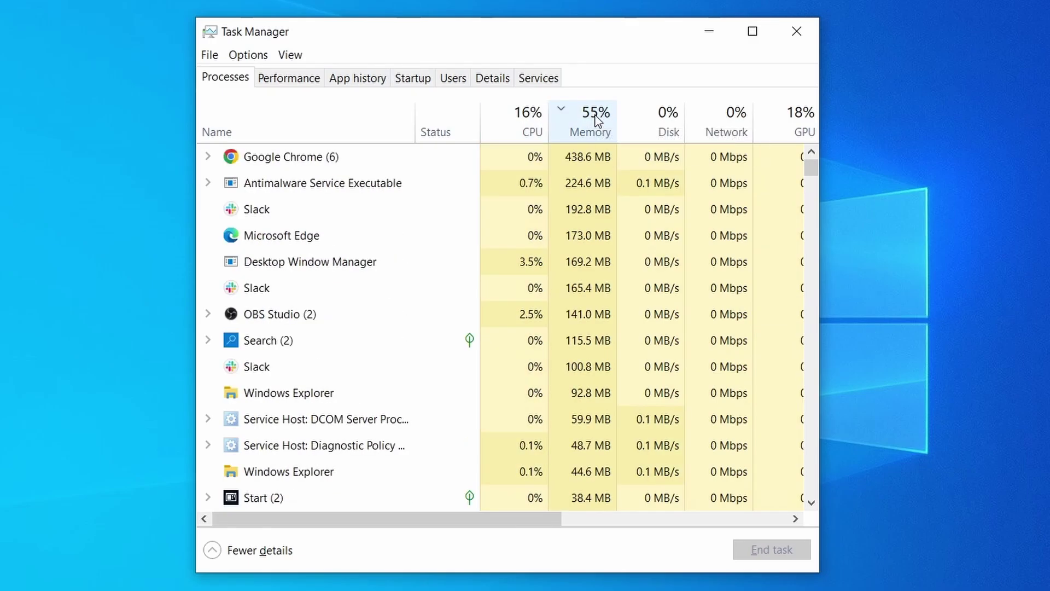
{"action": "scroll", "coordinate": [456, 368], "scroll_direction": "down", "scroll_amount": 2}
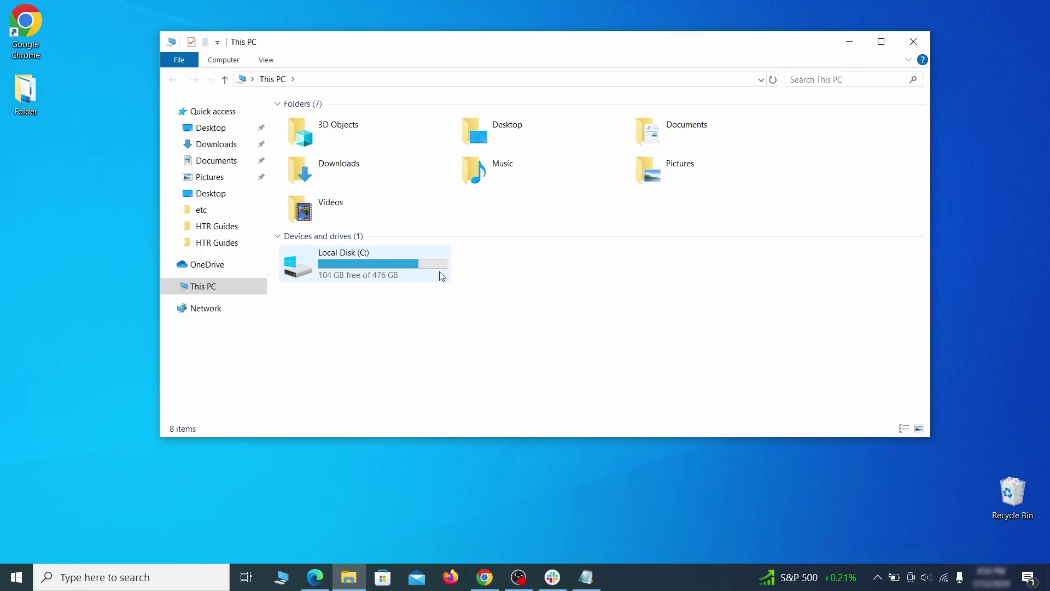
Go to the AppData\Roaming folder of the personal user profile on Local Disk (C:) to find suspicious folders.
{"action": "double_click", "coordinate": [438, 273]}
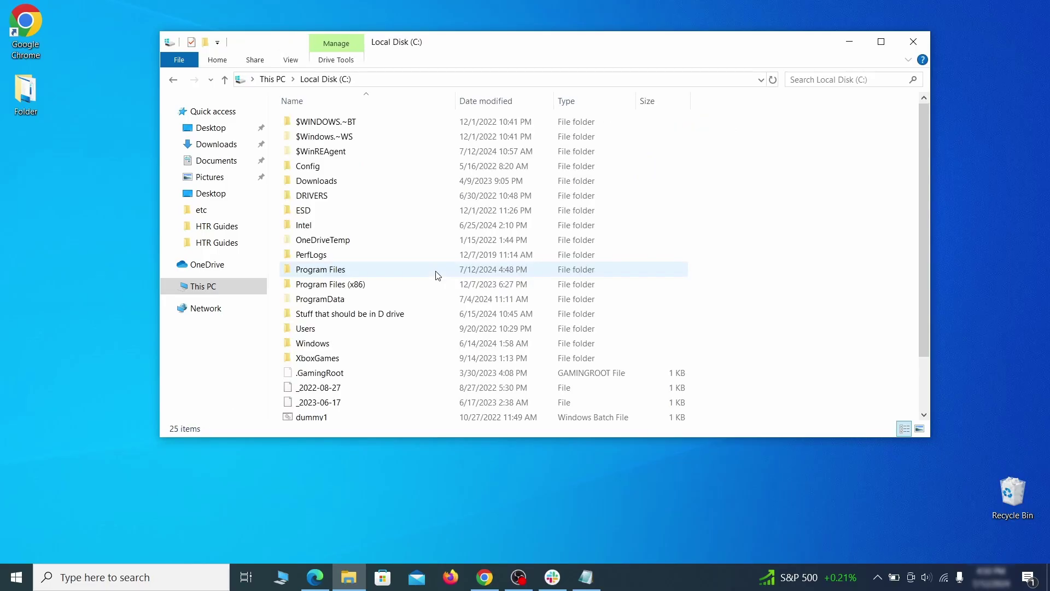
{"action": "double_click", "coordinate": [334, 330]}
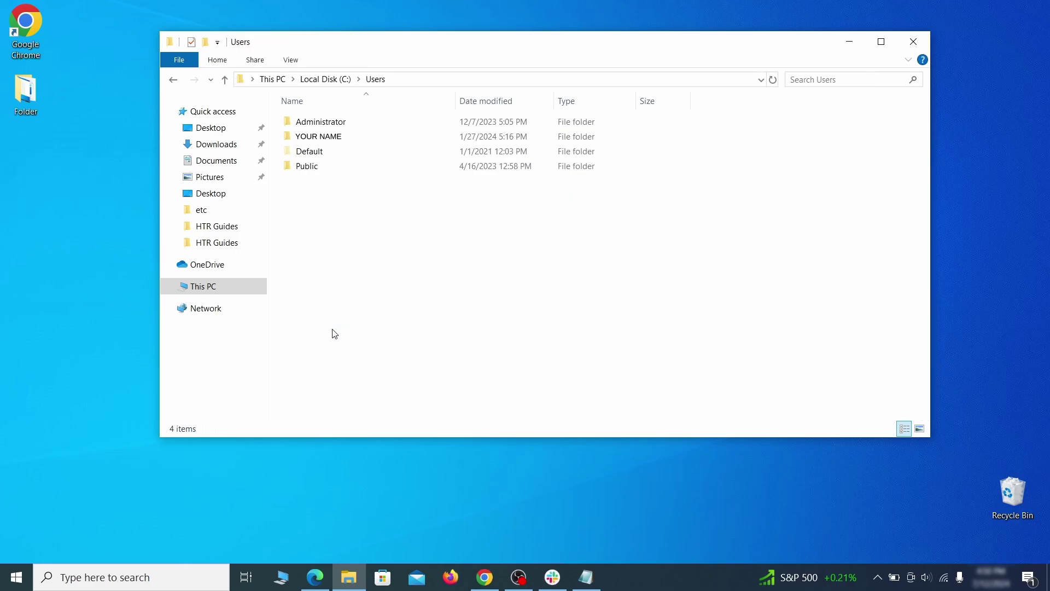
{"action": "double_click", "coordinate": [441, 141]}
{"action": "double_click", "coordinate": [435, 196]}
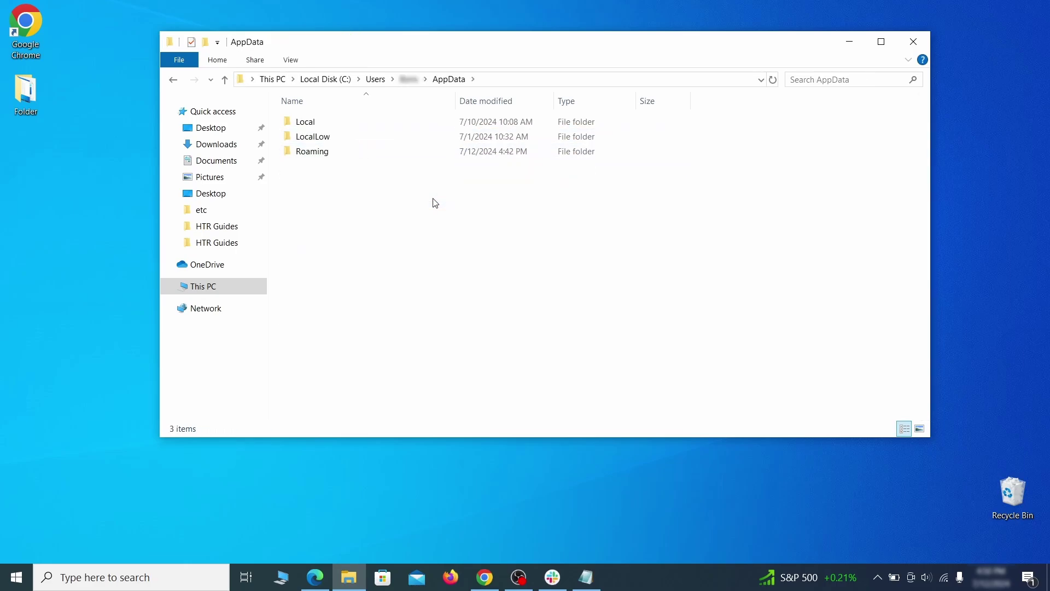
{"action": "double_click", "coordinate": [431, 153]}
{"action": "scroll", "coordinate": [425, 164], "scroll_direction": "down", "scroll_amount": 1}
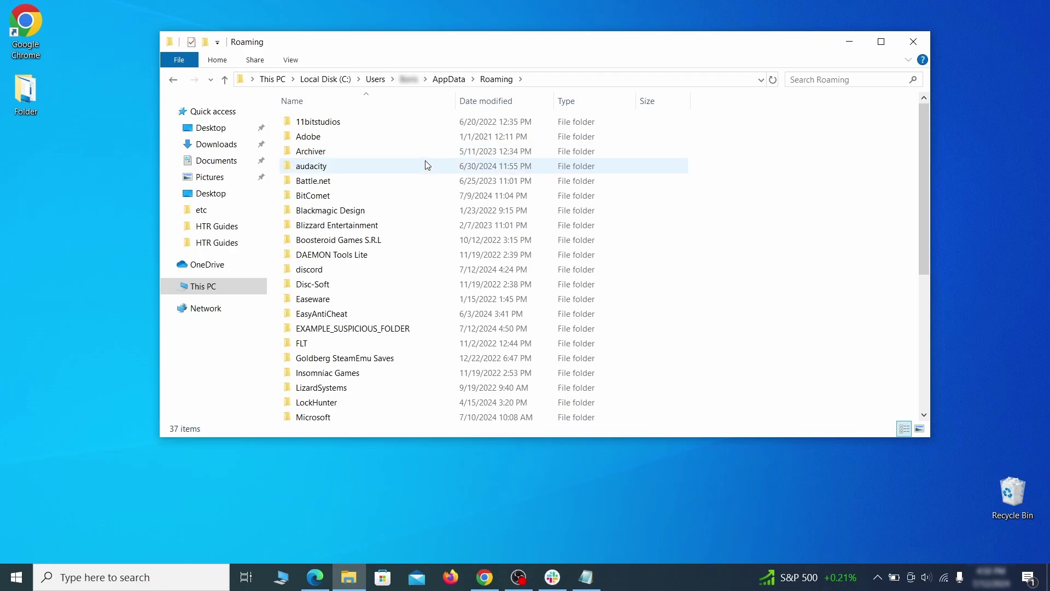
{"action": "scroll", "coordinate": [420, 196], "scroll_direction": "down", "scroll_amount": 1}
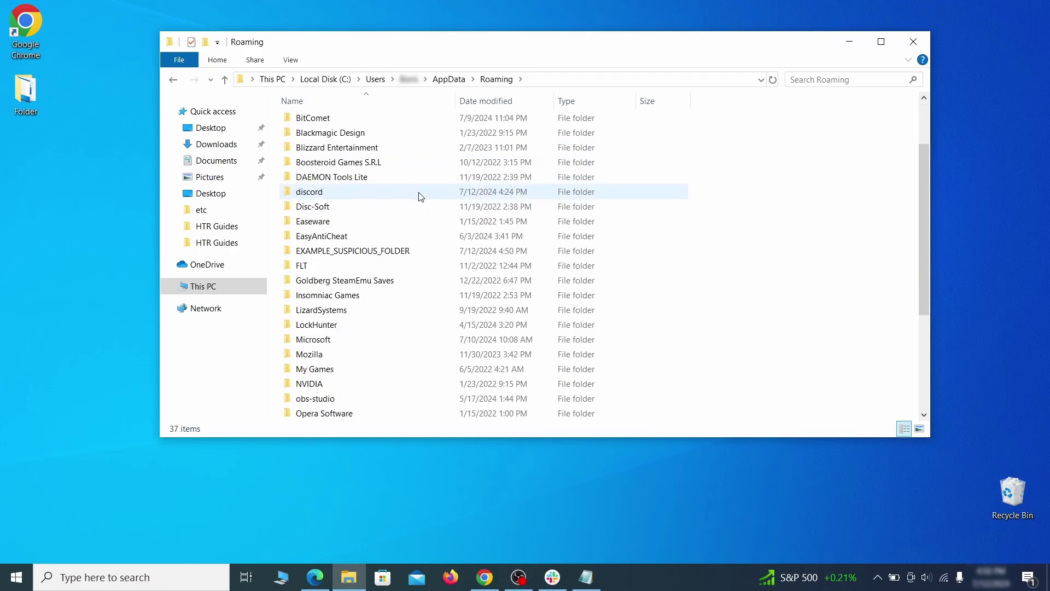
Try to delete EXAMPLE_SUSPICIOUS_FOLDER from the Roaming folder.
{"action": "left_click", "coordinate": [431, 252]}
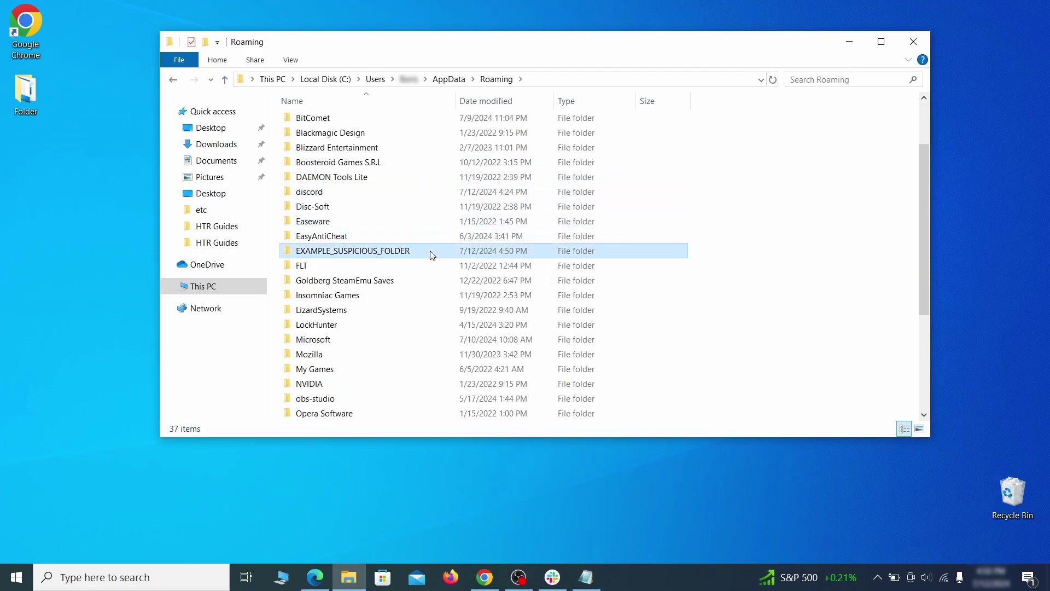
{"action": "right_click", "coordinate": [469, 253]}
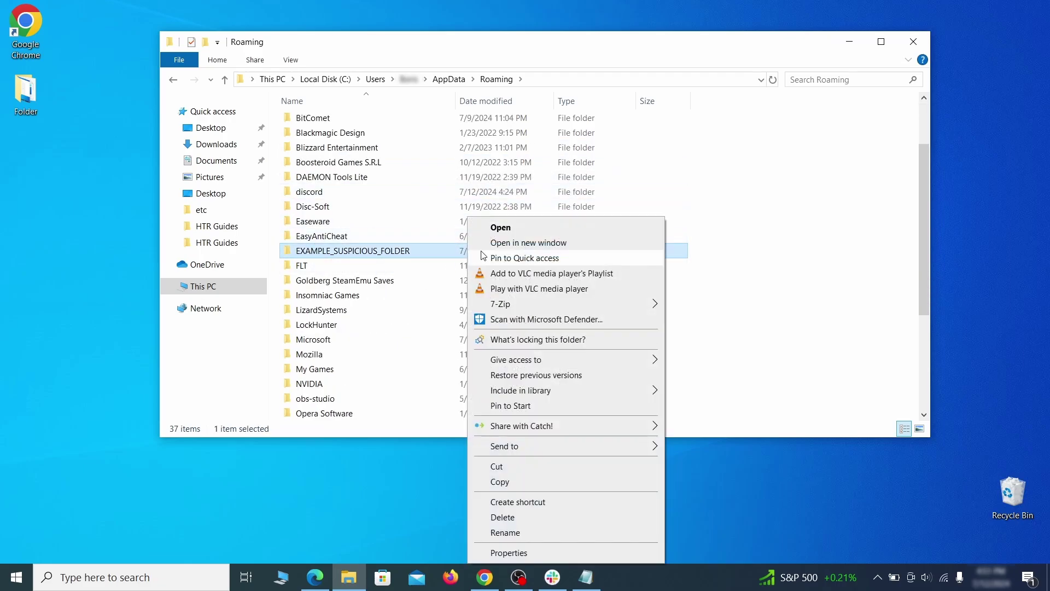
{"action": "left_click", "coordinate": [518, 518]}
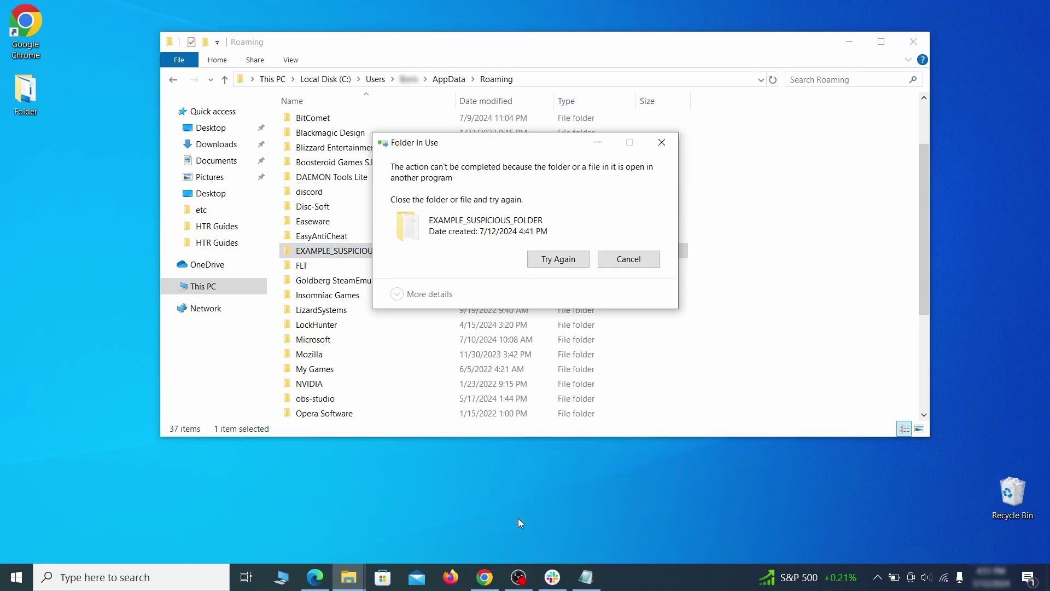
{"action": "left_click", "coordinate": [629, 259]}
Check what is locking EXAMPLE_SUSPICIOUS_FOLDER with LockHunter, then delete the folder there and confirm.
{"action": "right_click", "coordinate": [446, 250]}
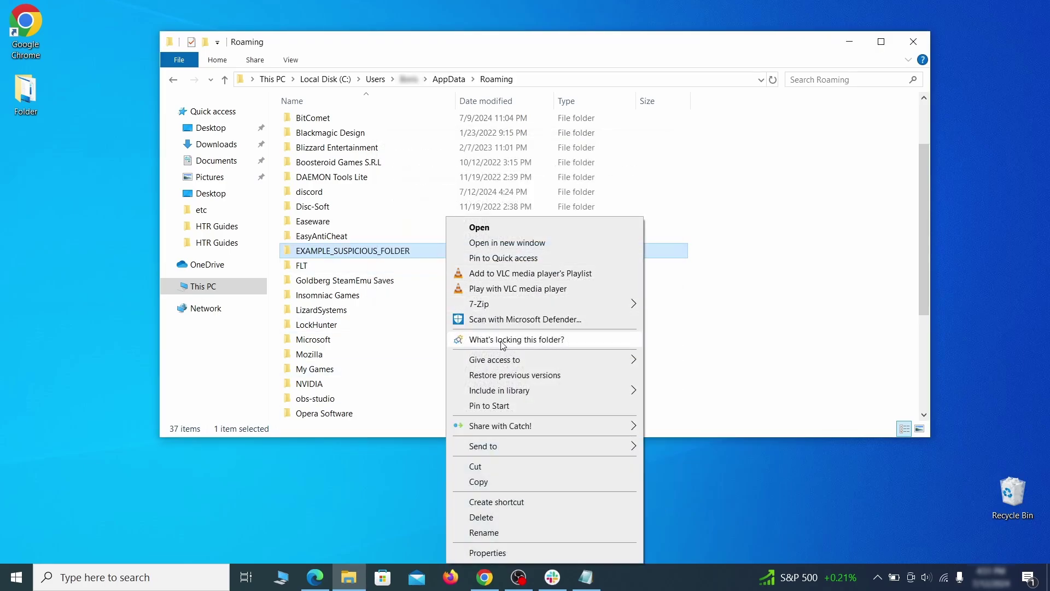
{"action": "left_click", "coordinate": [476, 338]}
{"action": "left_click", "coordinate": [457, 137]}
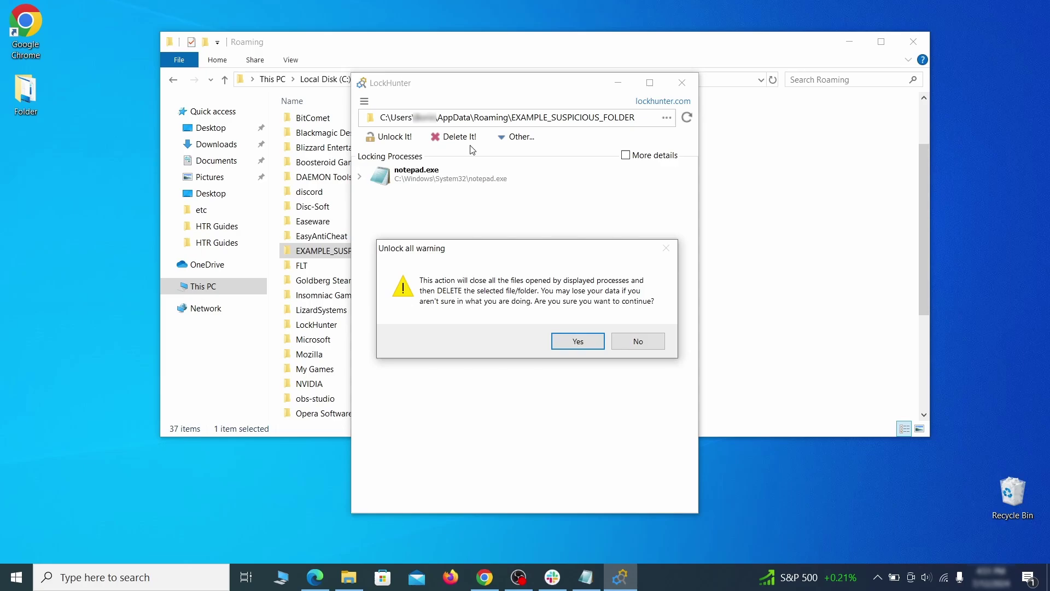
{"action": "left_click", "coordinate": [569, 341]}
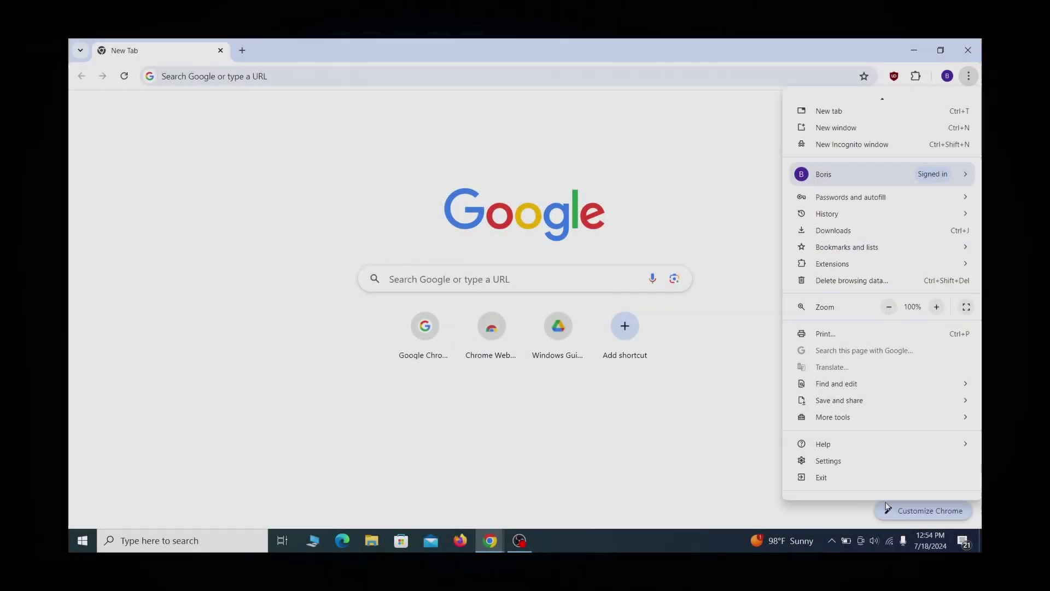
{"action": "left_click", "coordinate": [871, 484]}
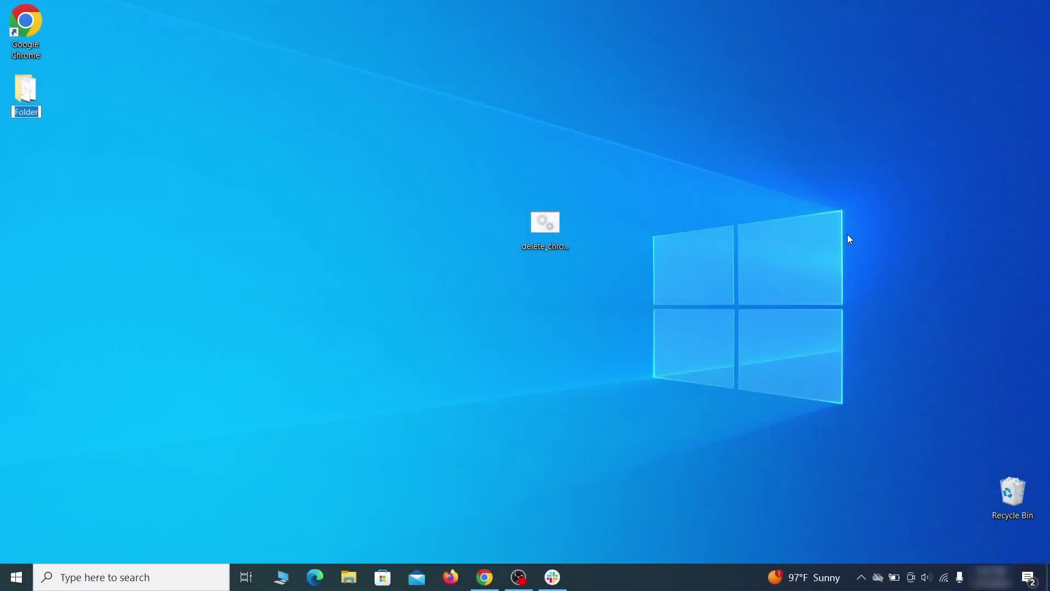
Search Windows for "edit group policy" and open the Local Group Policy Editor.
{"action": "key", "text": "super"}
{"action": "type", "text": "edit group policy"}
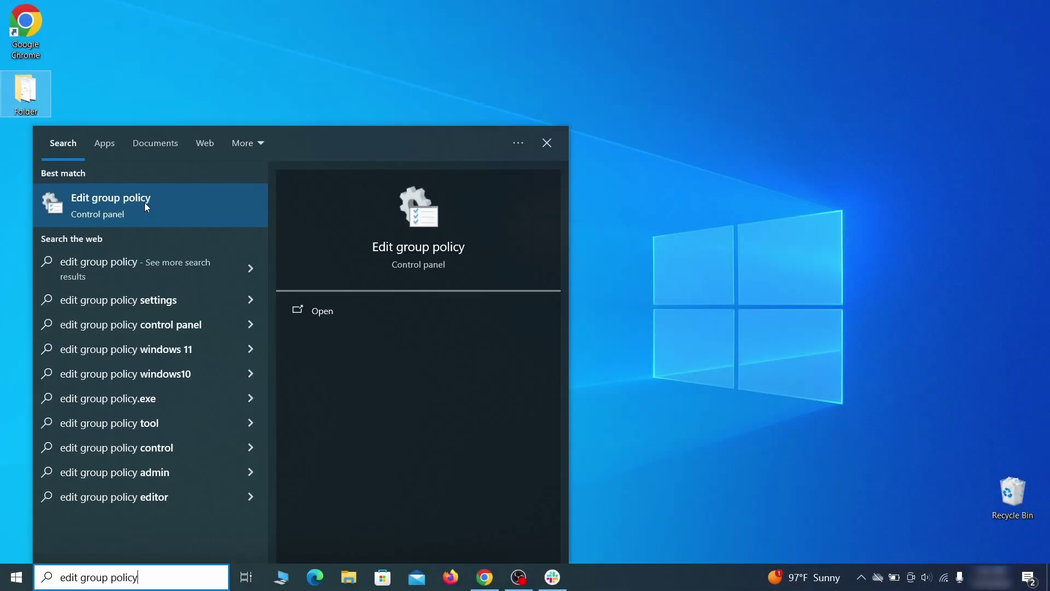
{"action": "left_click", "coordinate": [141, 206]}
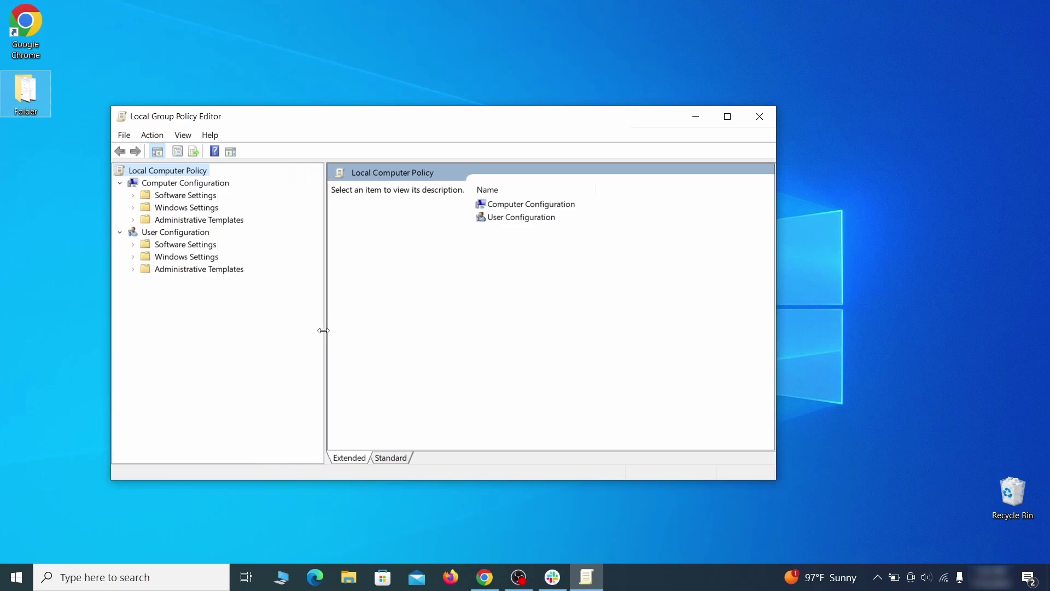
Remove the chrome policy template from the Administrative Templates under Computer Configuration and close the policy editor.
{"action": "left_click", "coordinate": [174, 184]}
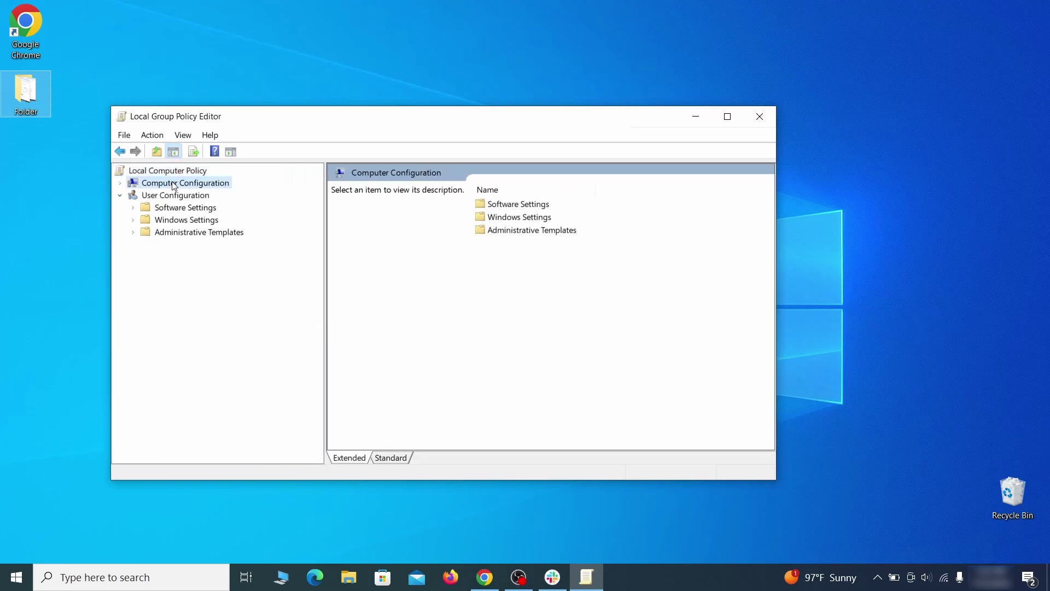
{"action": "left_click", "coordinate": [234, 220]}
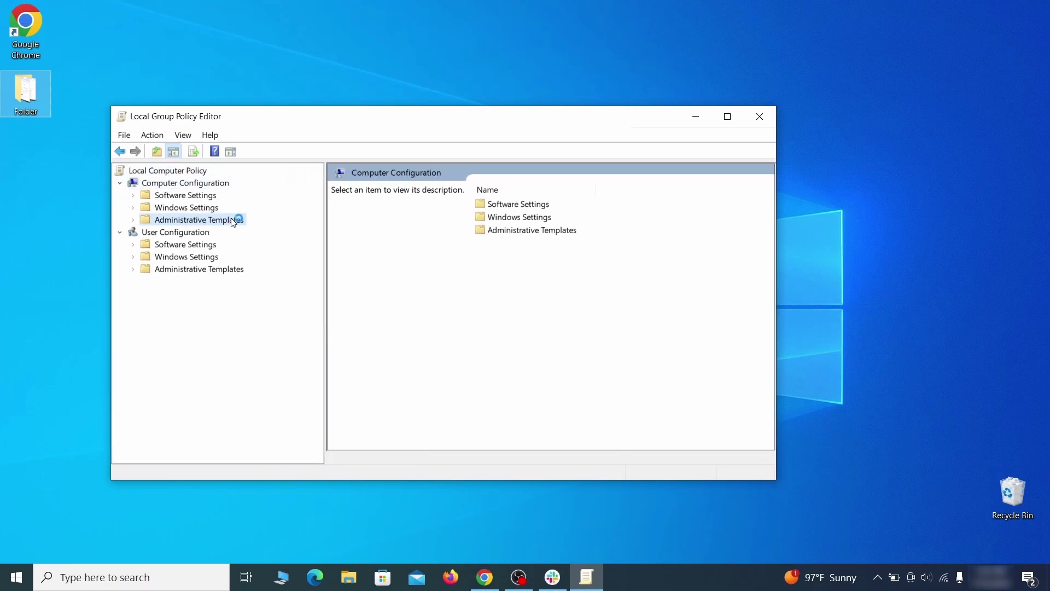
{"action": "right_click", "coordinate": [234, 219]}
{"action": "left_click", "coordinate": [336, 230]}
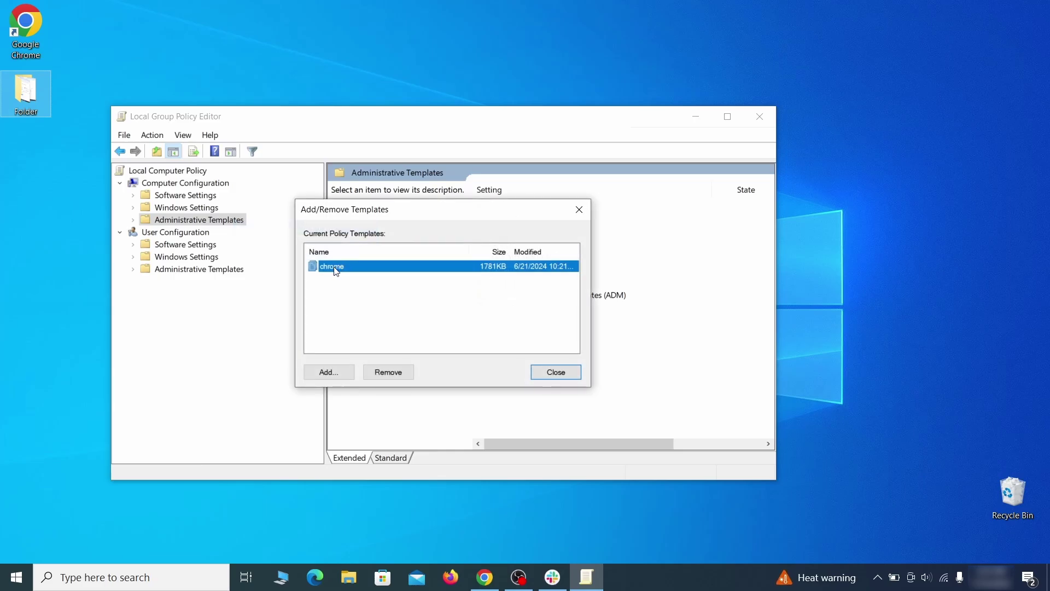
{"action": "left_click", "coordinate": [398, 373]}
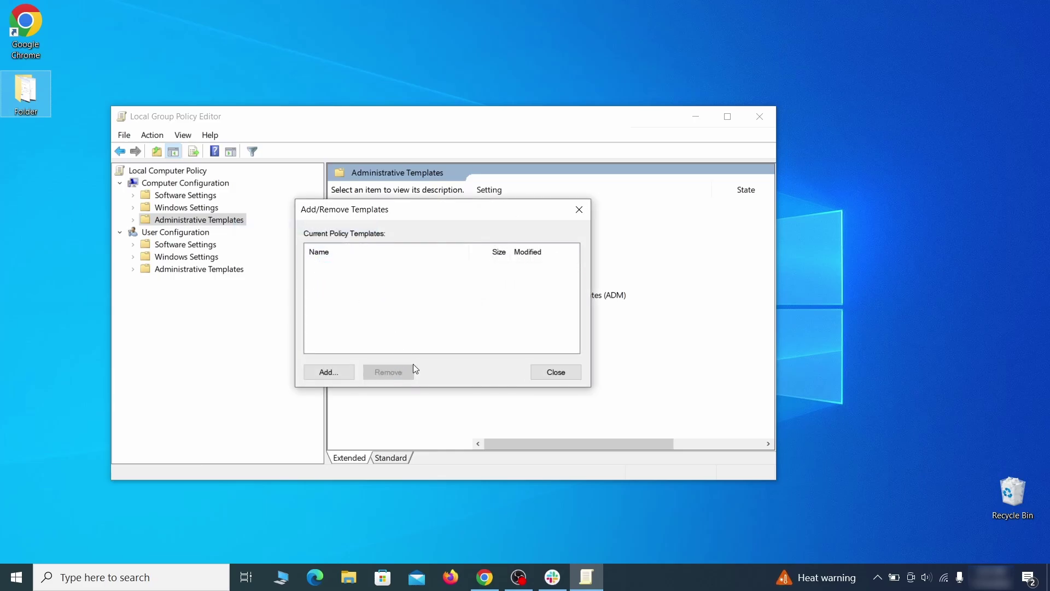
{"action": "left_click", "coordinate": [566, 370]}
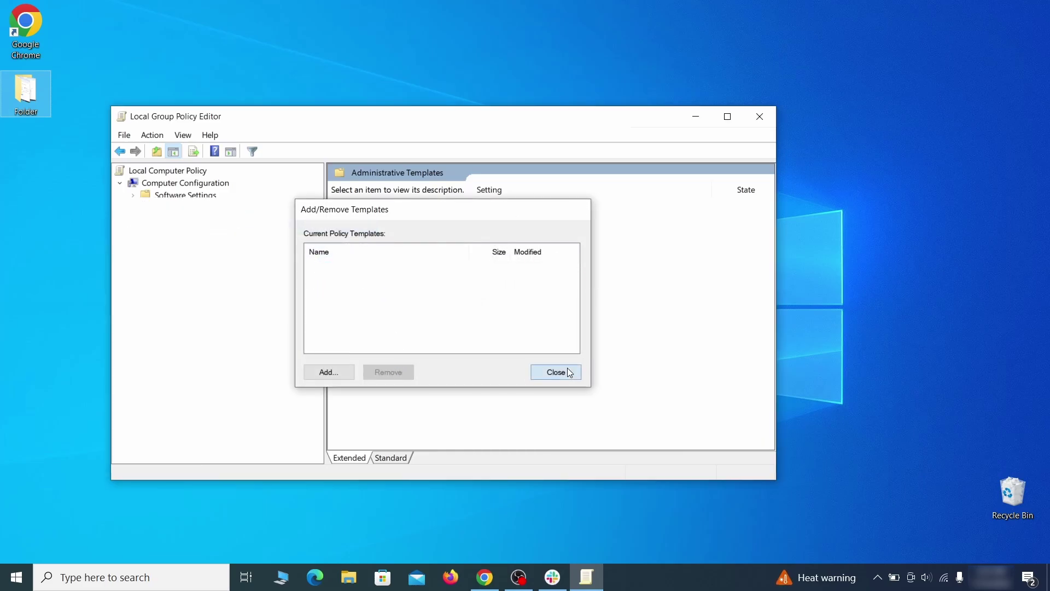
{"action": "left_click", "coordinate": [760, 116]}
Restart the computer.
{"action": "left_click", "coordinate": [16, 577]}
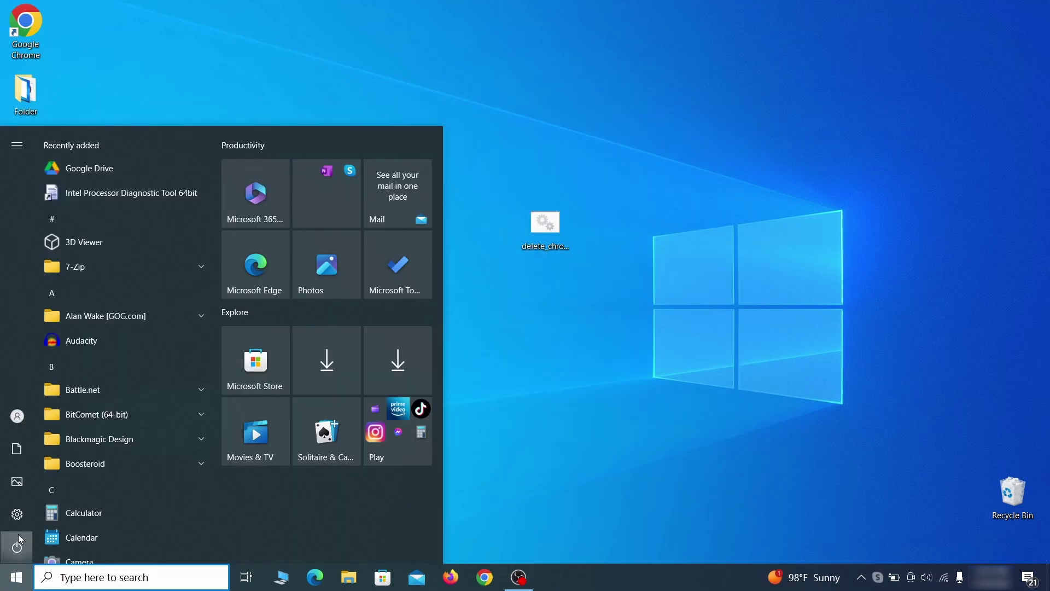
{"action": "left_click", "coordinate": [17, 545]}
{"action": "left_click", "coordinate": [92, 510]}
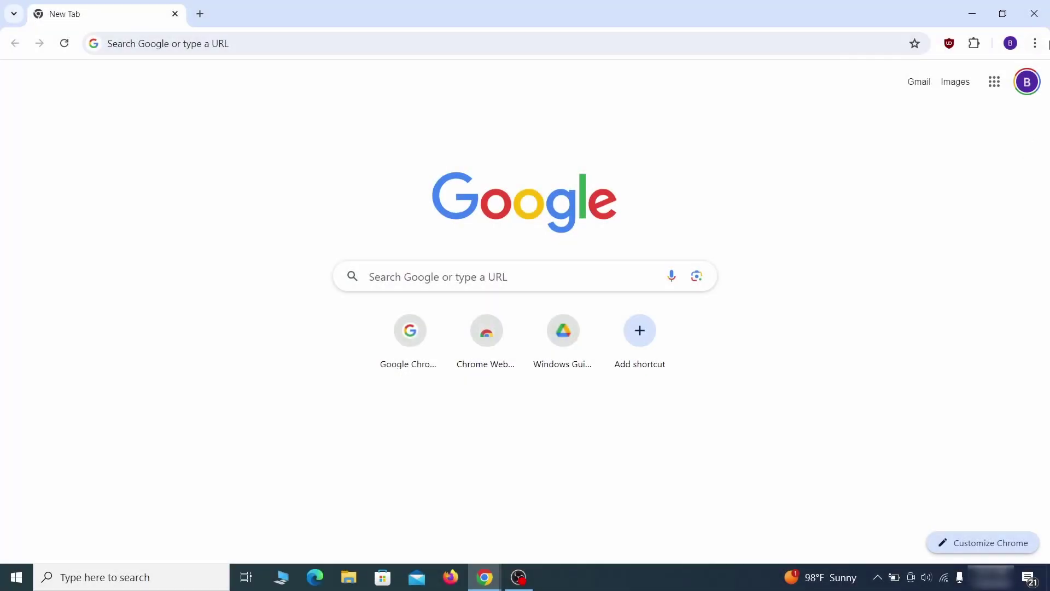
{"action": "left_click", "coordinate": [1035, 43]}
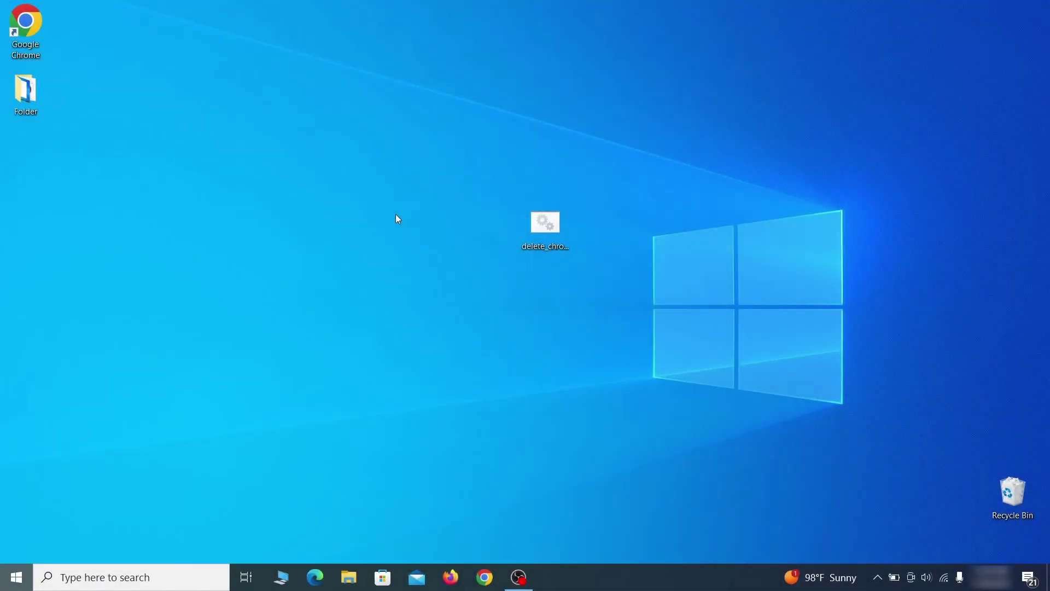
Search Windows for "reg" and open the Registry Editor.
{"action": "key", "text": "super"}
{"action": "type", "text": "reg"}
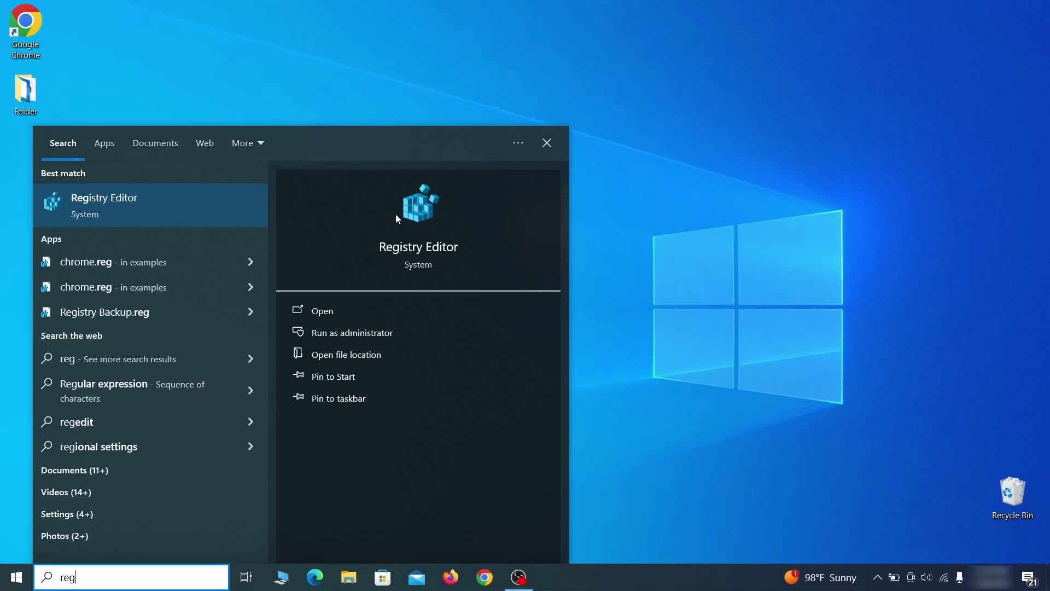
{"action": "key", "text": "Return"}
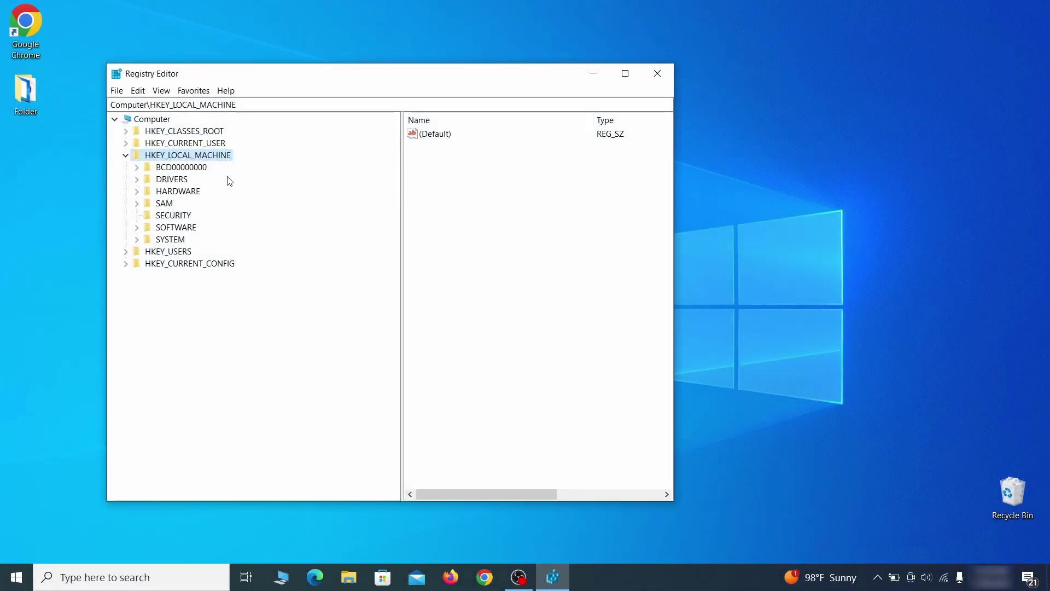
{"action": "left_click", "coordinate": [137, 167]}
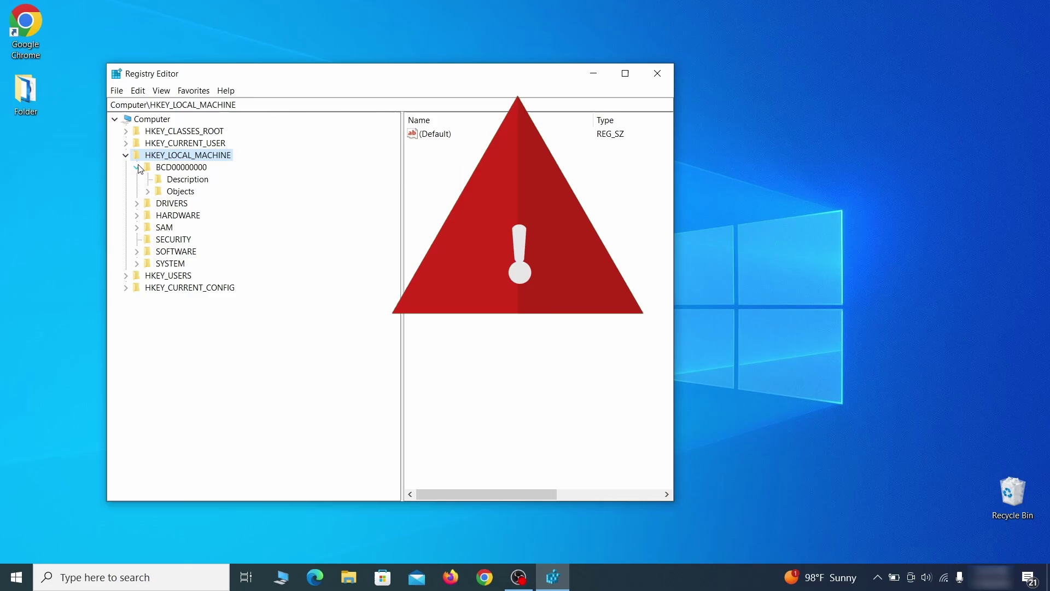
{"action": "left_click", "coordinate": [147, 191]}
{"action": "left_click", "coordinate": [159, 311]}
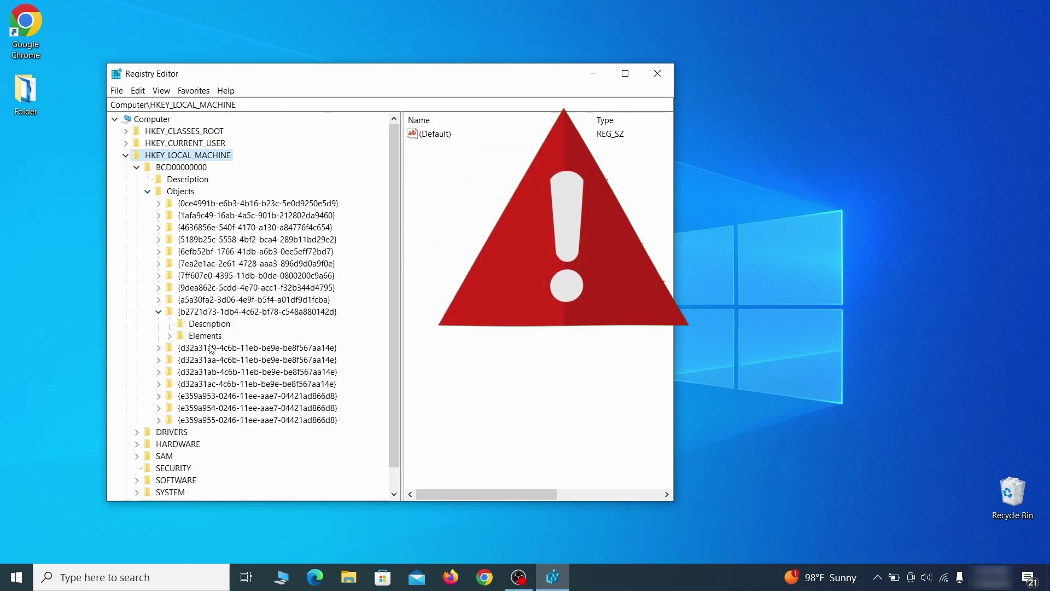
{"action": "left_click", "coordinate": [170, 335]}
{"action": "left_click", "coordinate": [219, 372]}
{"action": "right_click", "coordinate": [219, 372]}
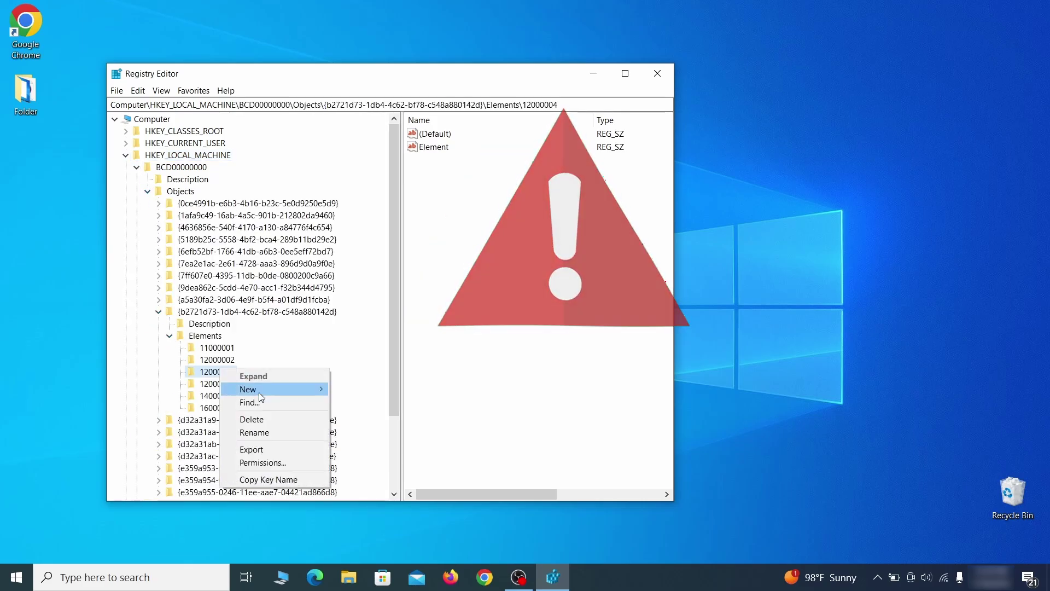
{"action": "left_click", "coordinate": [271, 419]}
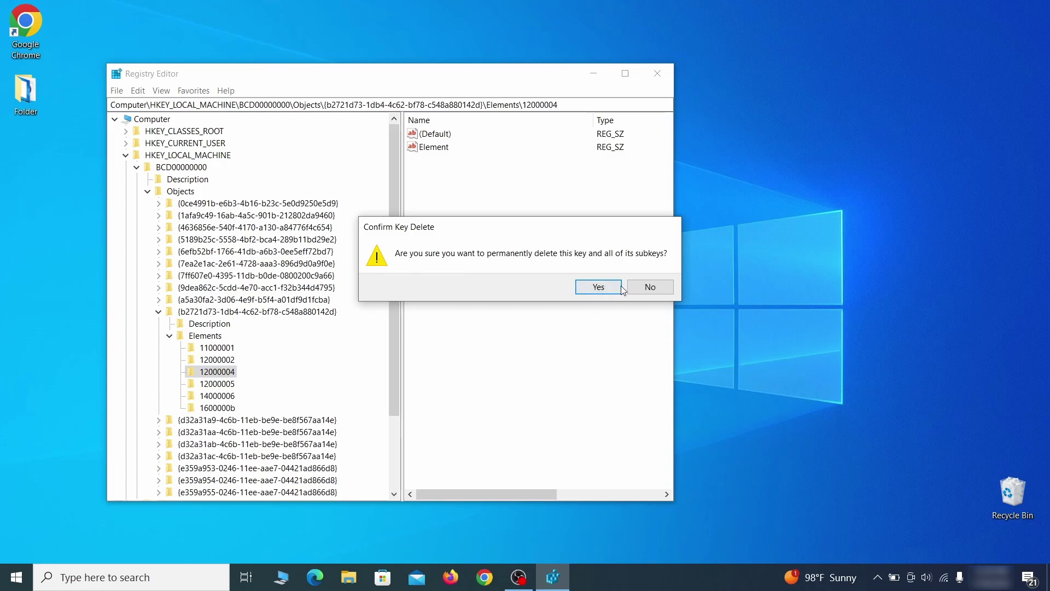
{"action": "left_click", "coordinate": [661, 290]}
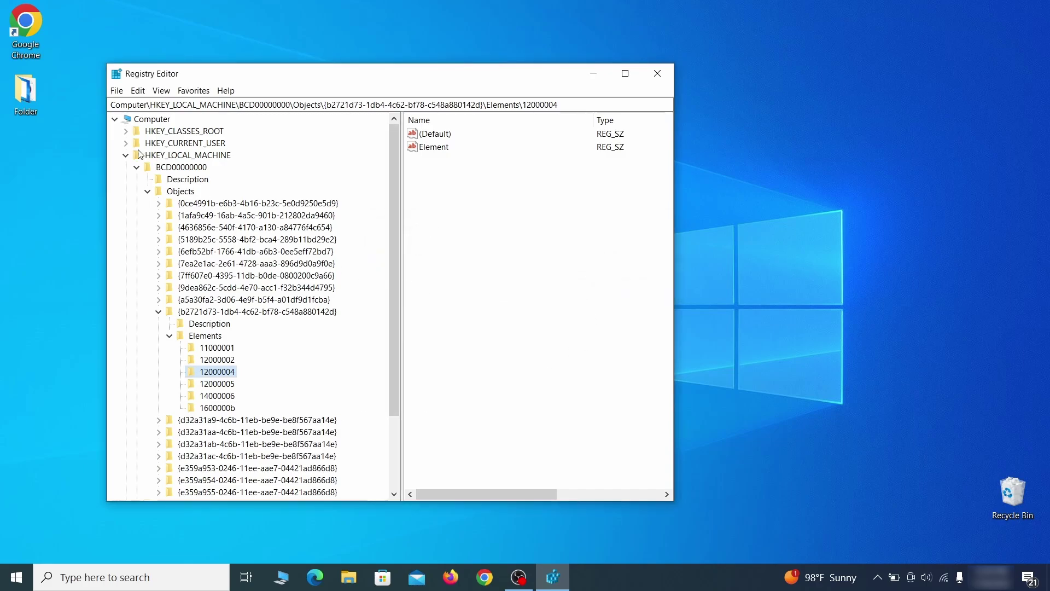
{"action": "scroll", "coordinate": [172, 420], "scroll_direction": "down", "scroll_amount": 3}
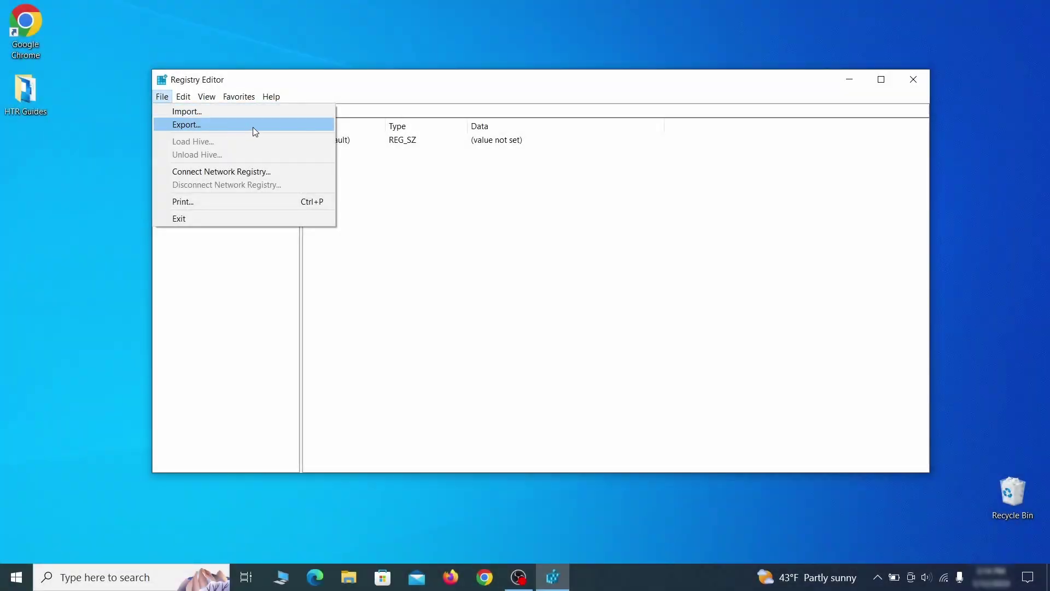
Start exporting the registry as a backup, and choose the Registry Backup 1 file on the Desktop for import.
{"action": "left_click", "coordinate": [253, 127]}
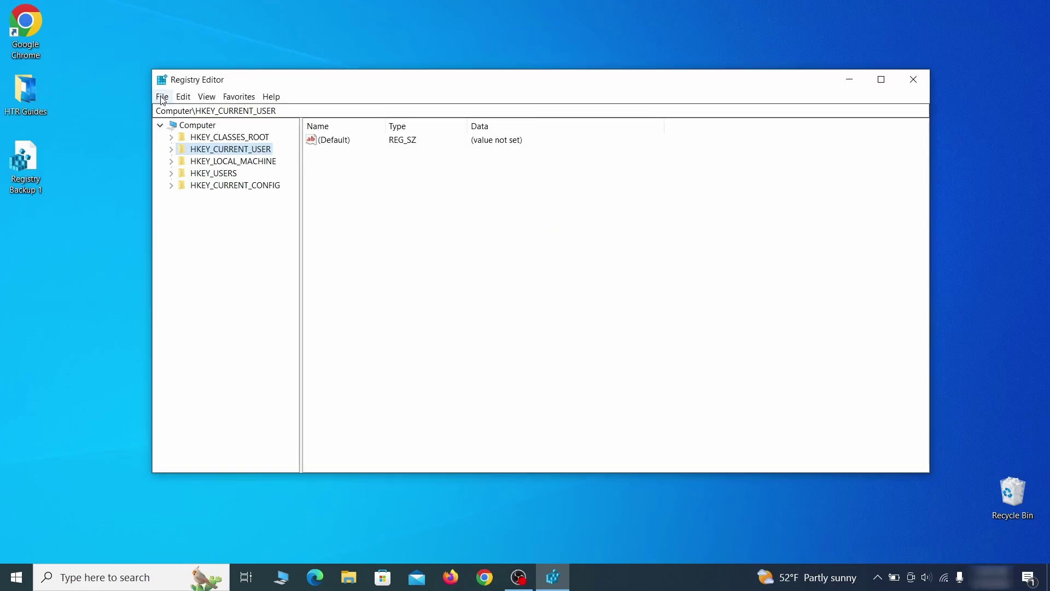
{"action": "left_click", "coordinate": [162, 96]}
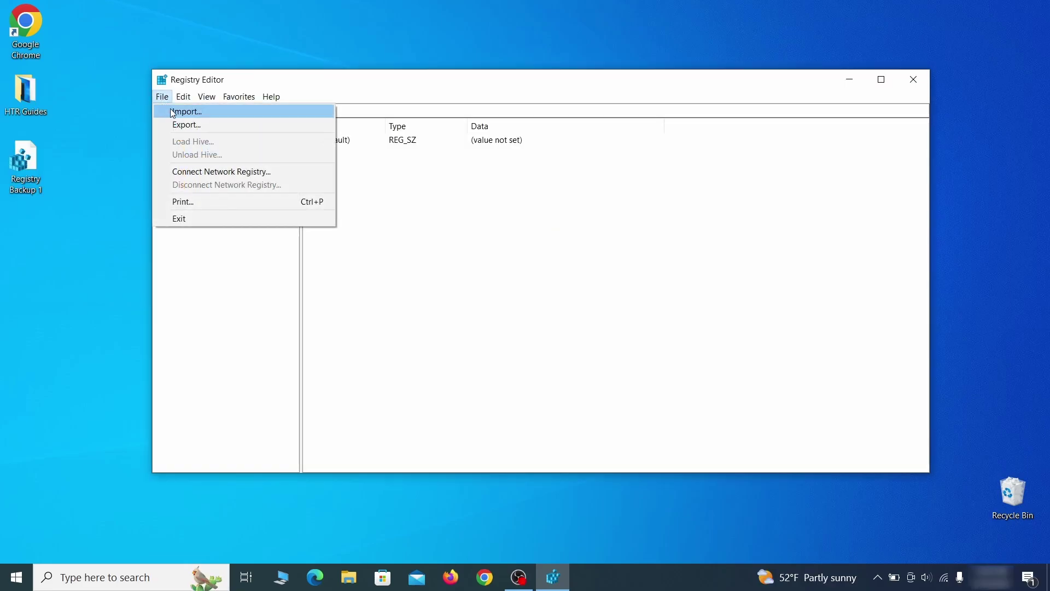
{"action": "left_click", "coordinate": [225, 116]}
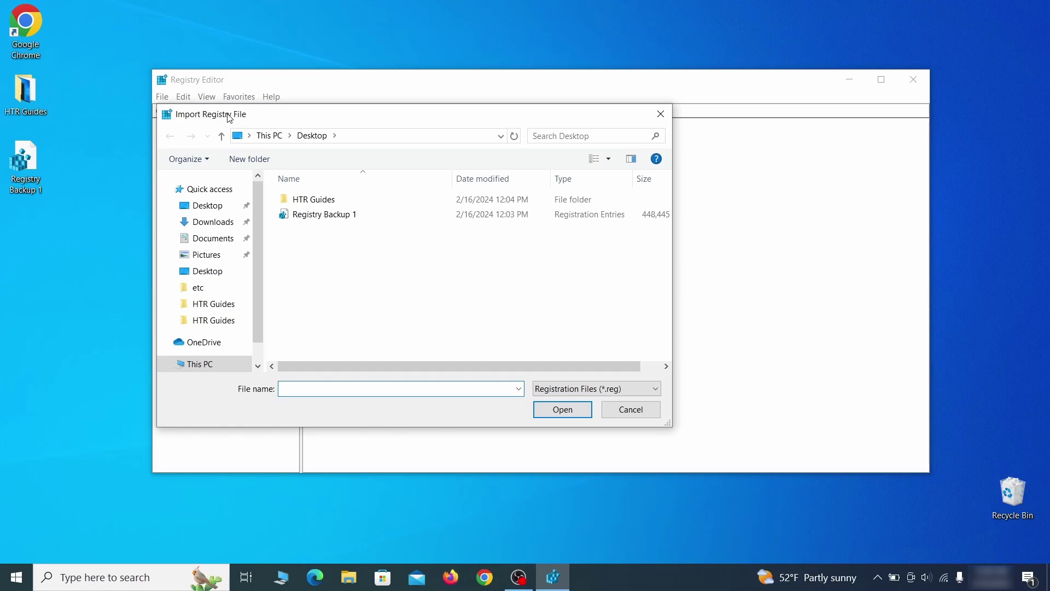
{"action": "left_click", "coordinate": [364, 217]}
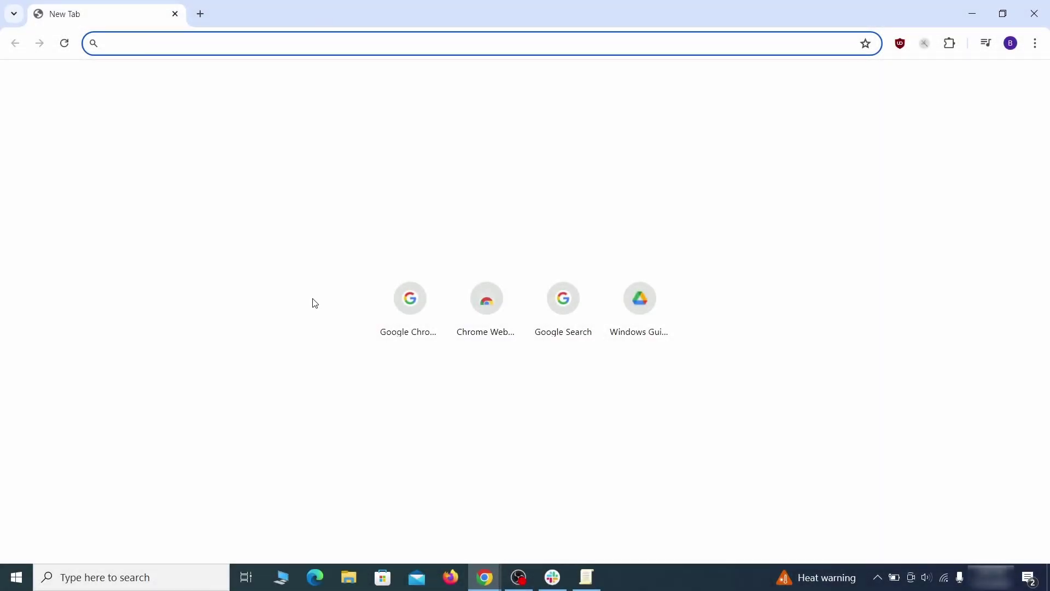
Open chrome://policy in Chrome and copy the HomepageLocation policy value into the empty text document.
{"action": "type", "text": "chrome://policy"}
{"action": "key", "text": "Return"}
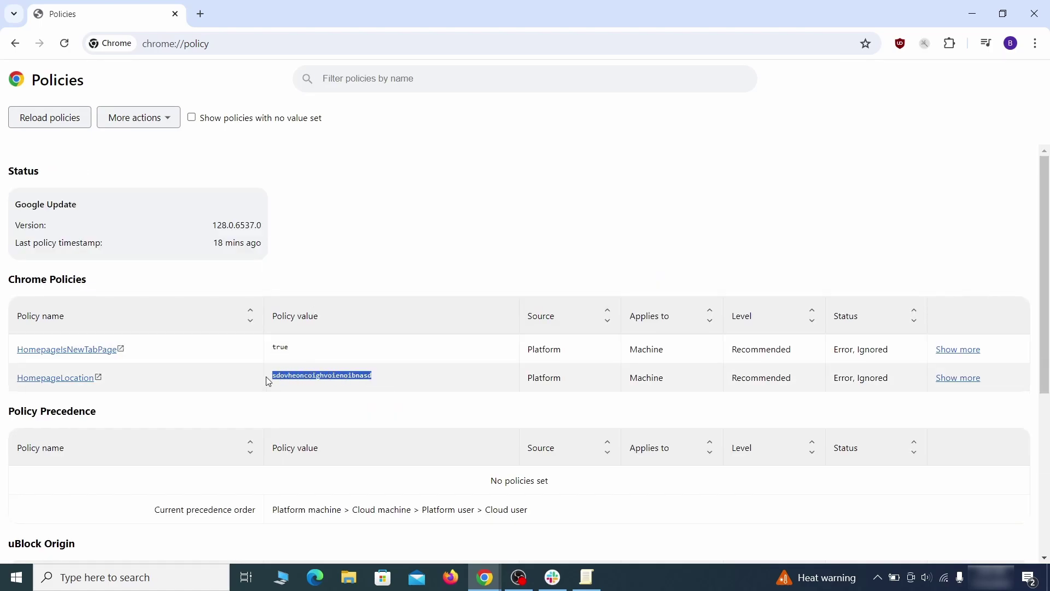
{"action": "right_click", "coordinate": [299, 382]}
{"action": "left_click", "coordinate": [315, 388]}
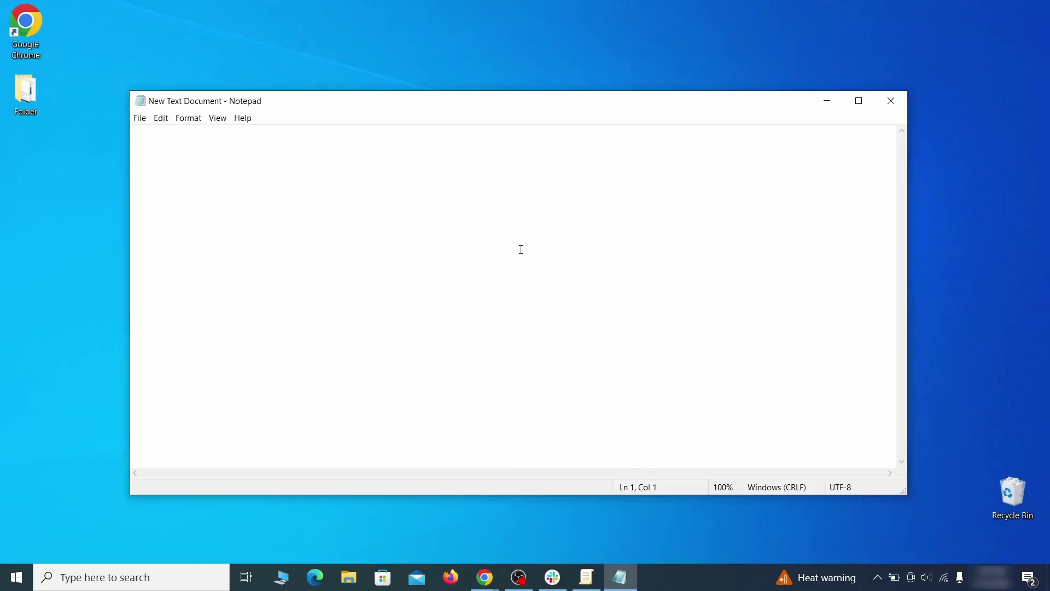
{"action": "right_click", "coordinate": [521, 249]}
{"action": "left_click", "coordinate": [551, 291]}
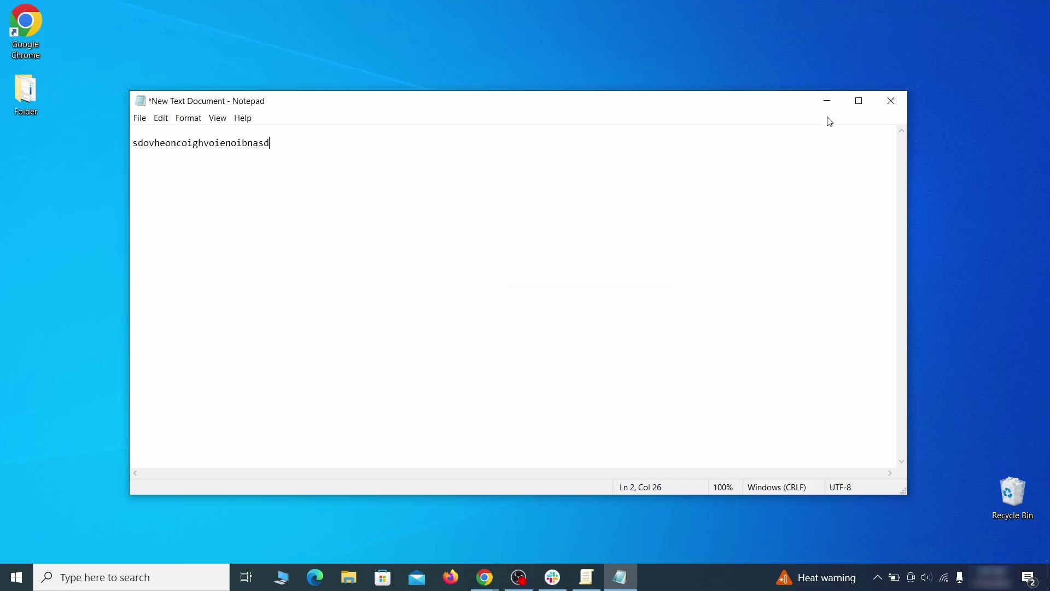
{"action": "left_click", "coordinate": [826, 104]}
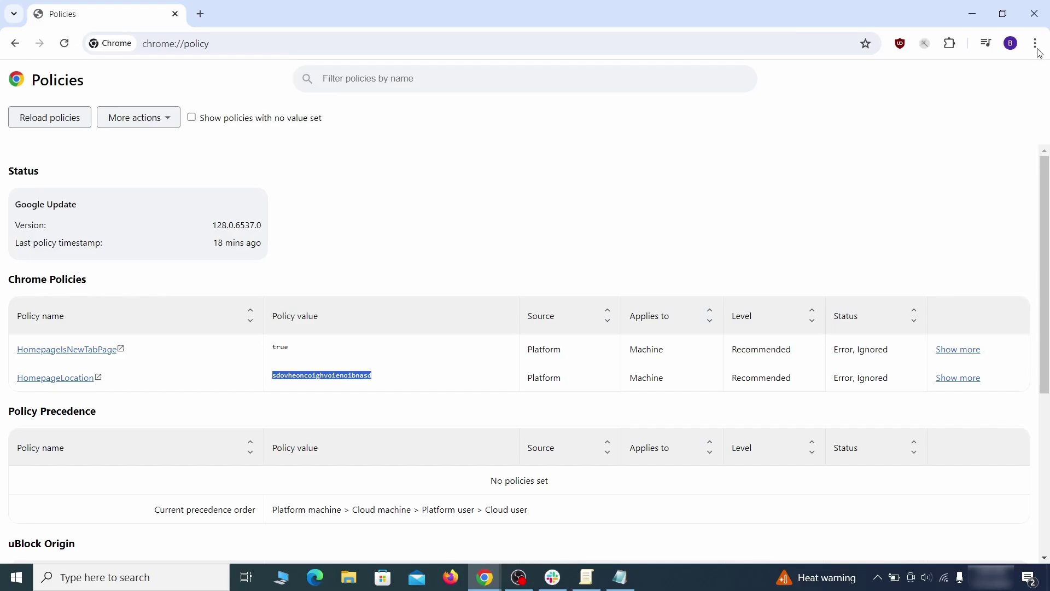
{"action": "left_click", "coordinate": [1036, 43]}
{"action": "mouse_move", "coordinate": [881, 257]}
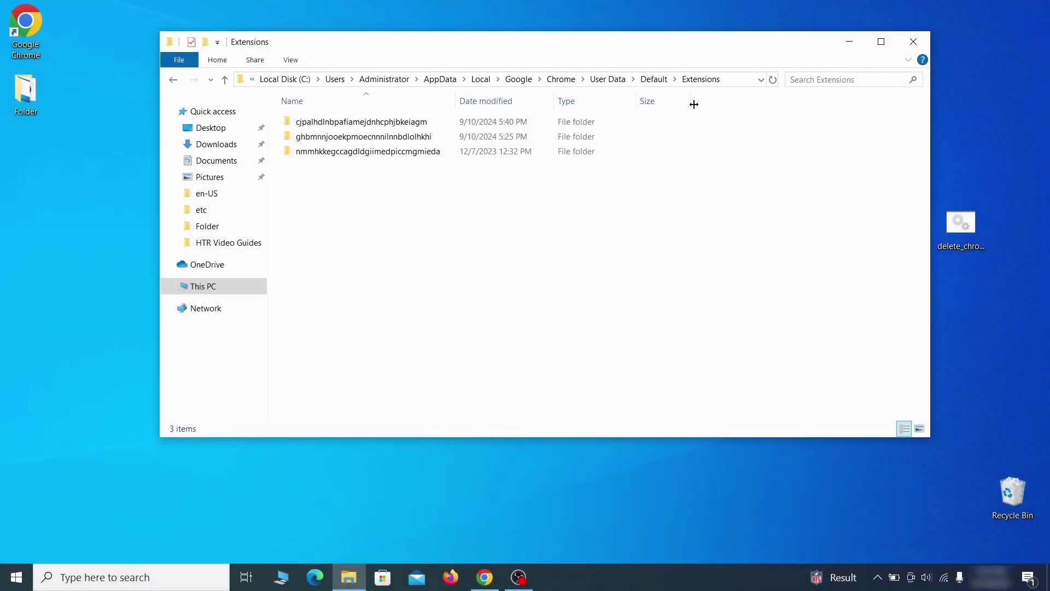
Delete all extension folders inside Chrome's User Data\Default\Extensions folder and close the folder window.
{"action": "left_click_drag", "start_coordinate": [389, 173], "coordinate": [441, 129]}
{"action": "right_click", "coordinate": [441, 133]}
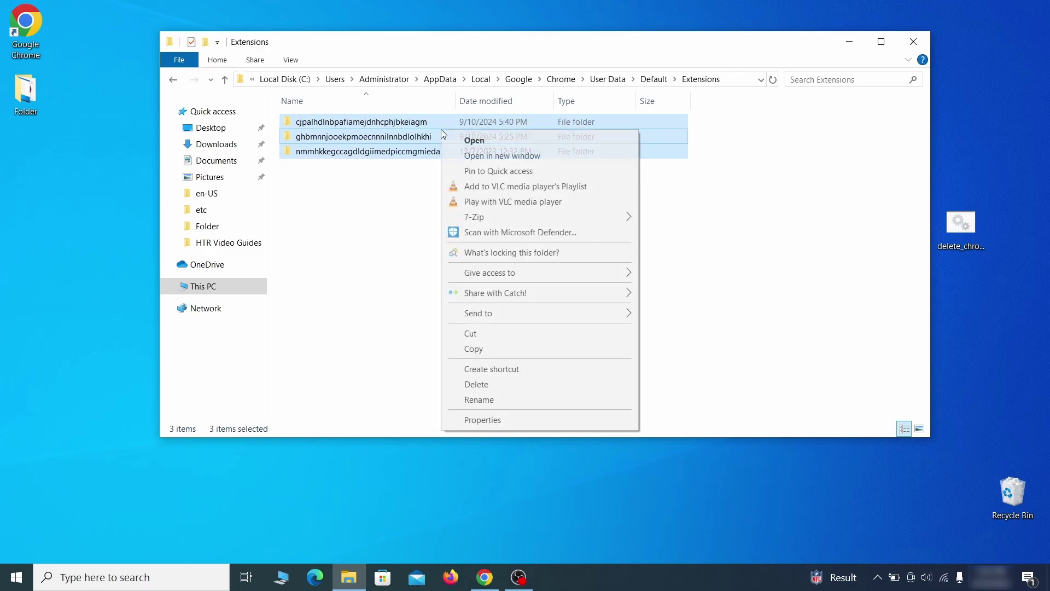
{"action": "left_click", "coordinate": [476, 384]}
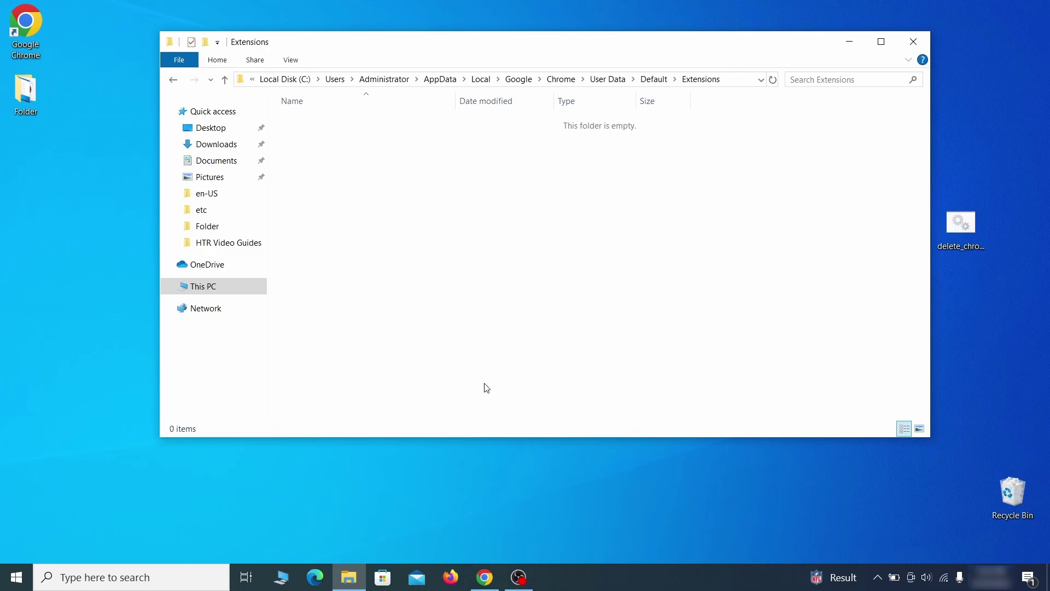
{"action": "left_click", "coordinate": [914, 41]}
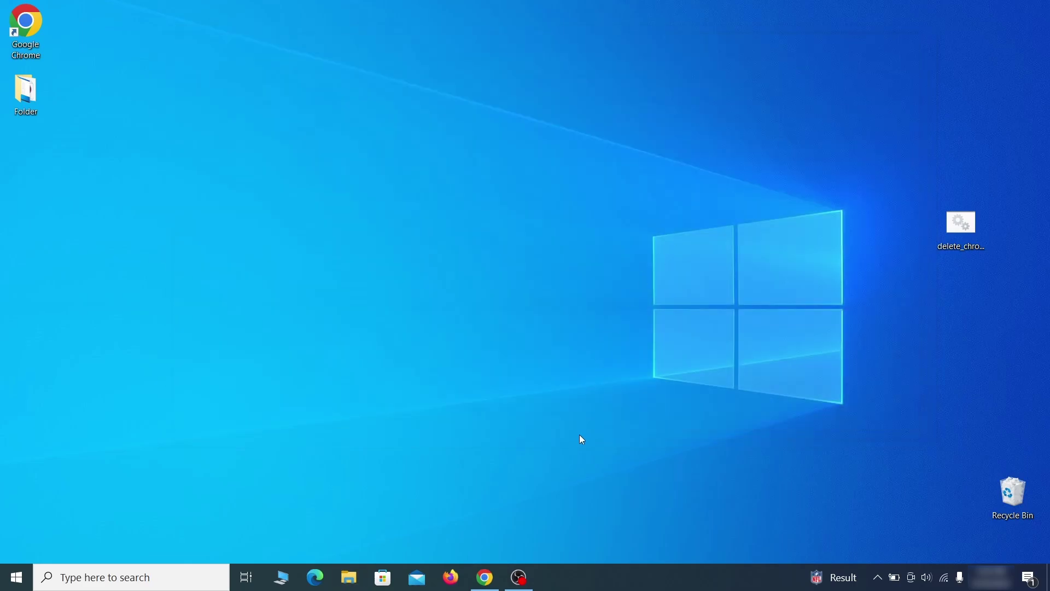
Switch to Chrome's Extensions page and repair the corrupted uBlock Origin extension.
{"action": "key", "text": "alt+Tab"}
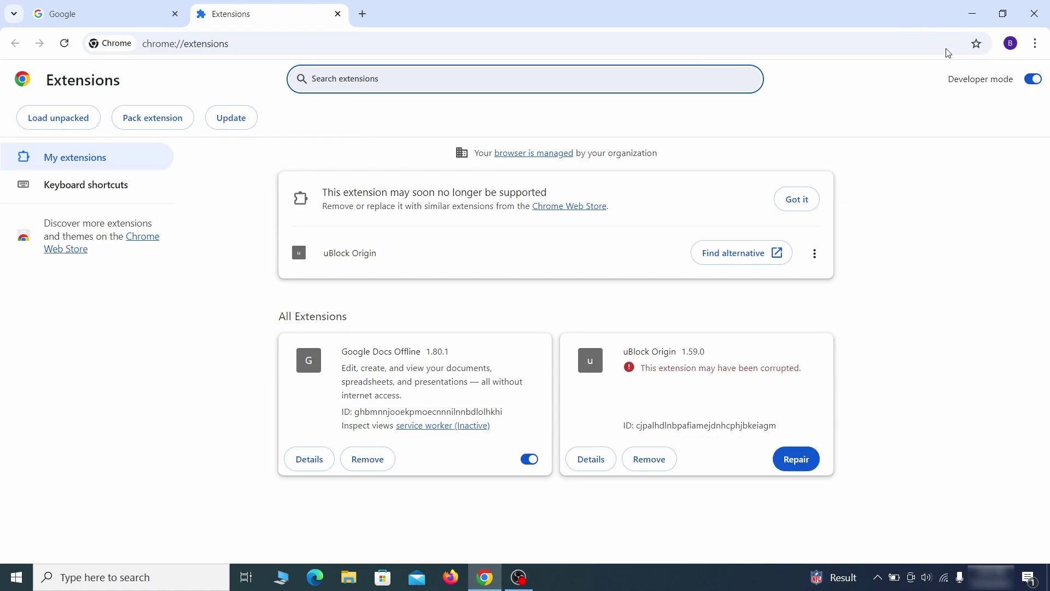
{"action": "left_click", "coordinate": [802, 460]}
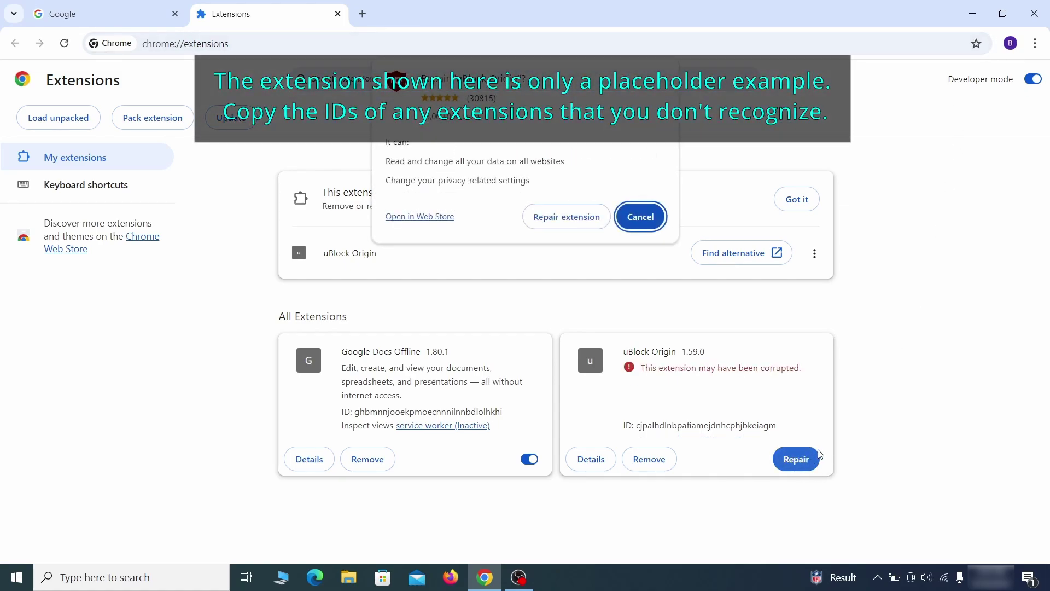
{"action": "left_click", "coordinate": [566, 217]}
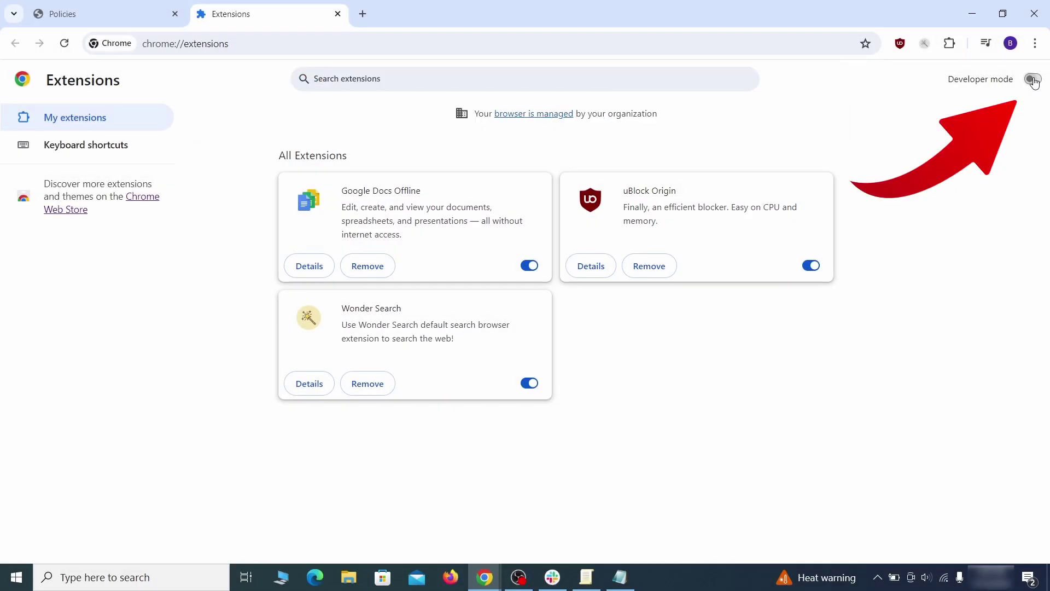
Enable Developer mode on the Extensions page and copy the Wonder Search extension ID into the text document.
{"action": "left_click", "coordinate": [1033, 80]}
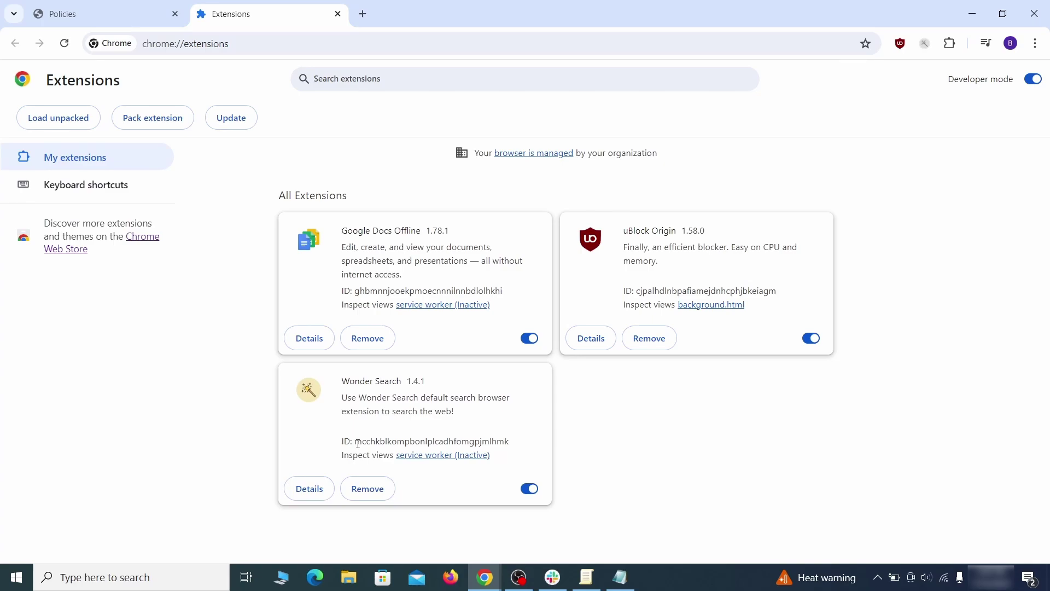
{"action": "left_click_drag", "start_coordinate": [358, 444], "coordinate": [497, 440]}
{"action": "right_click", "coordinate": [510, 441]}
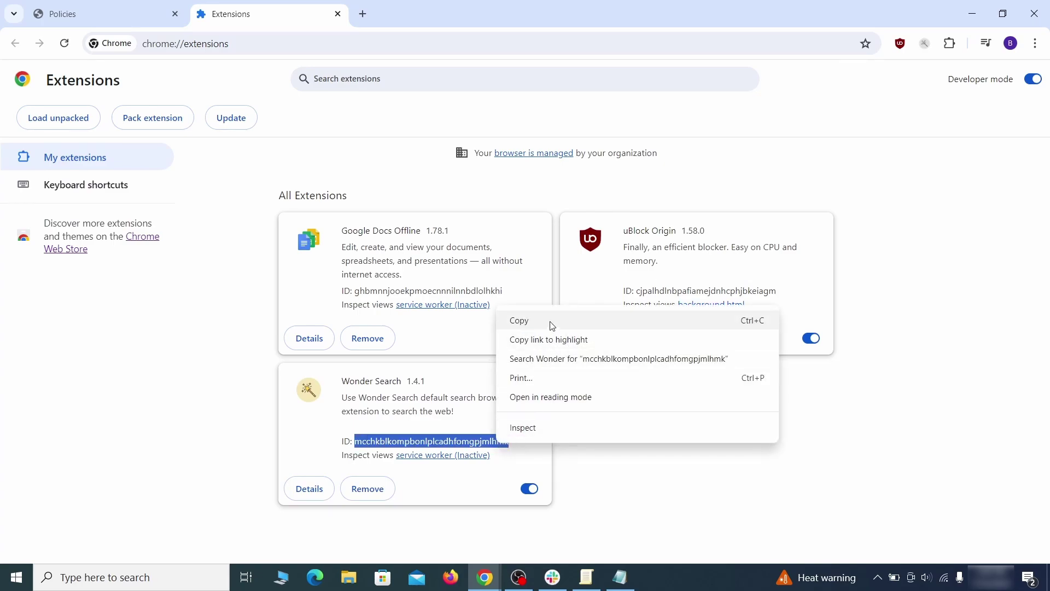
{"action": "left_click", "coordinate": [487, 323]}
{"action": "left_click", "coordinate": [975, 17]}
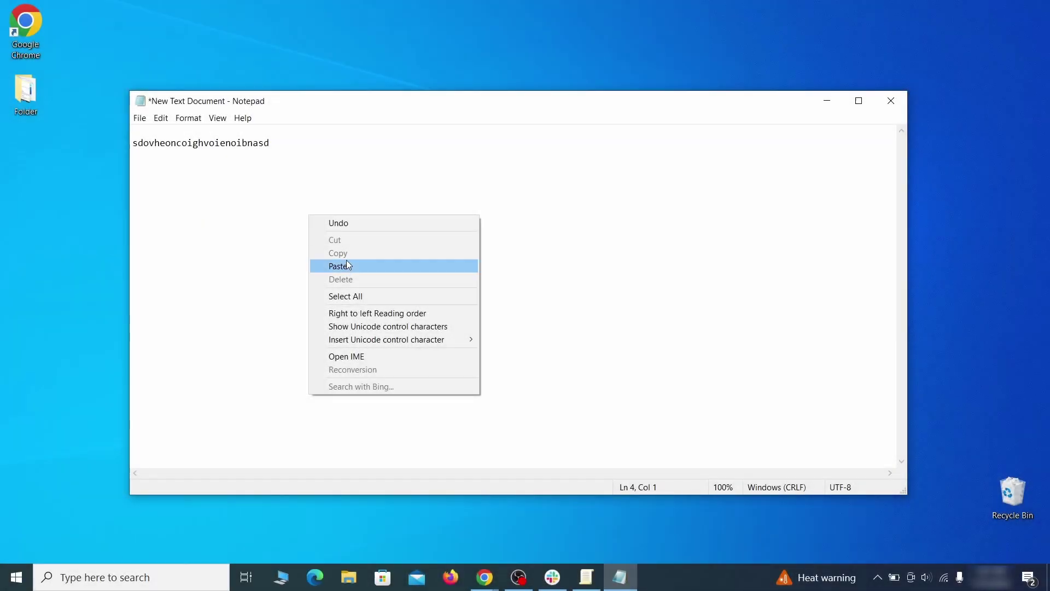
{"action": "left_click", "coordinate": [360, 265]}
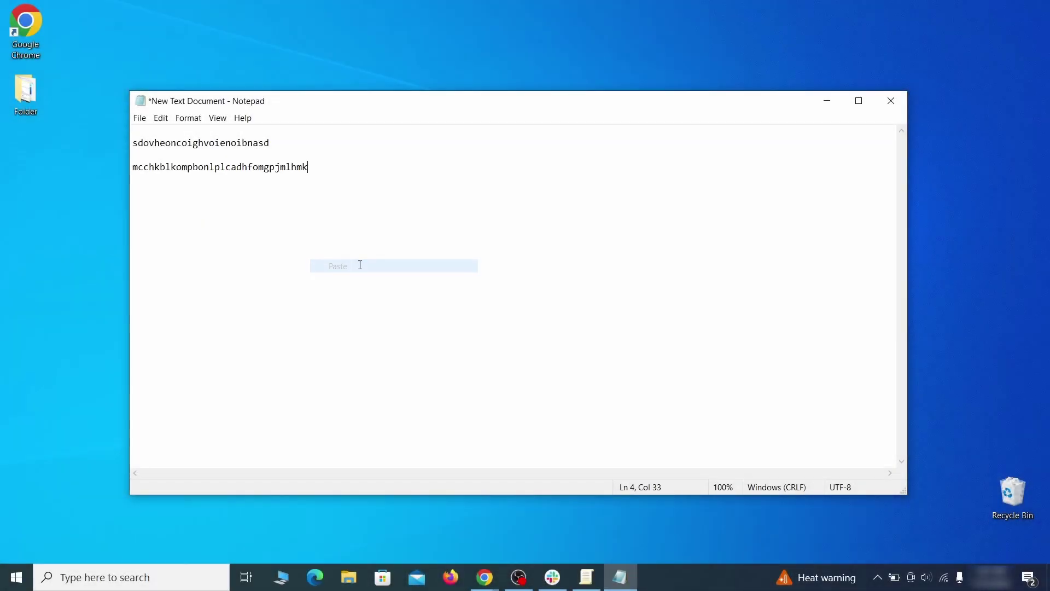
{"action": "left_click", "coordinate": [823, 106]}
Search Windows for "regedit" and run the Registry Editor as administrator.
{"action": "left_click", "coordinate": [13, 585]}
{"action": "type", "text": "regedit"}
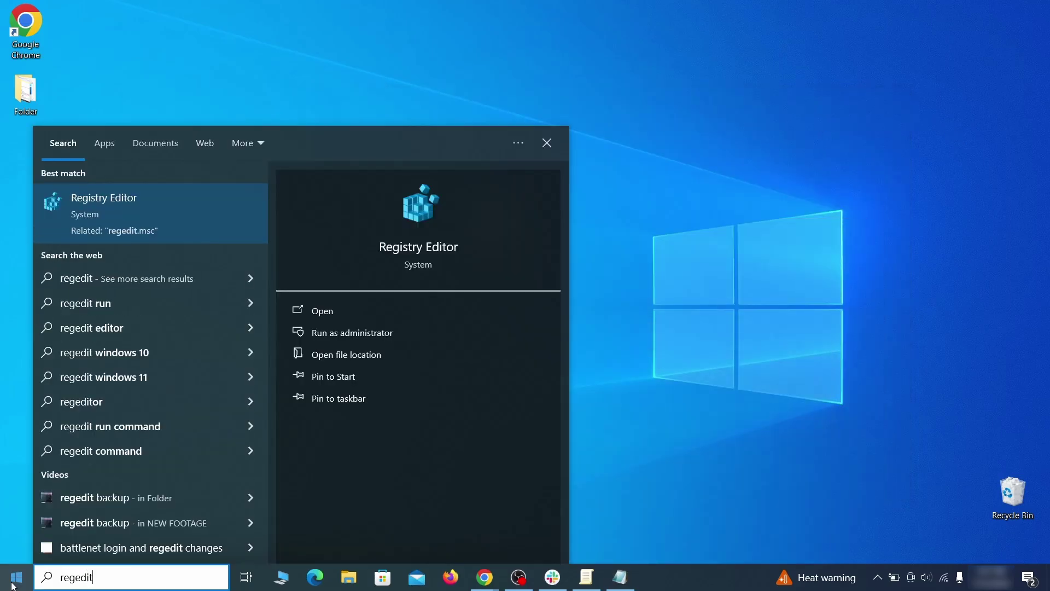
{"action": "right_click", "coordinate": [210, 208]}
{"action": "left_click", "coordinate": [241, 225]}
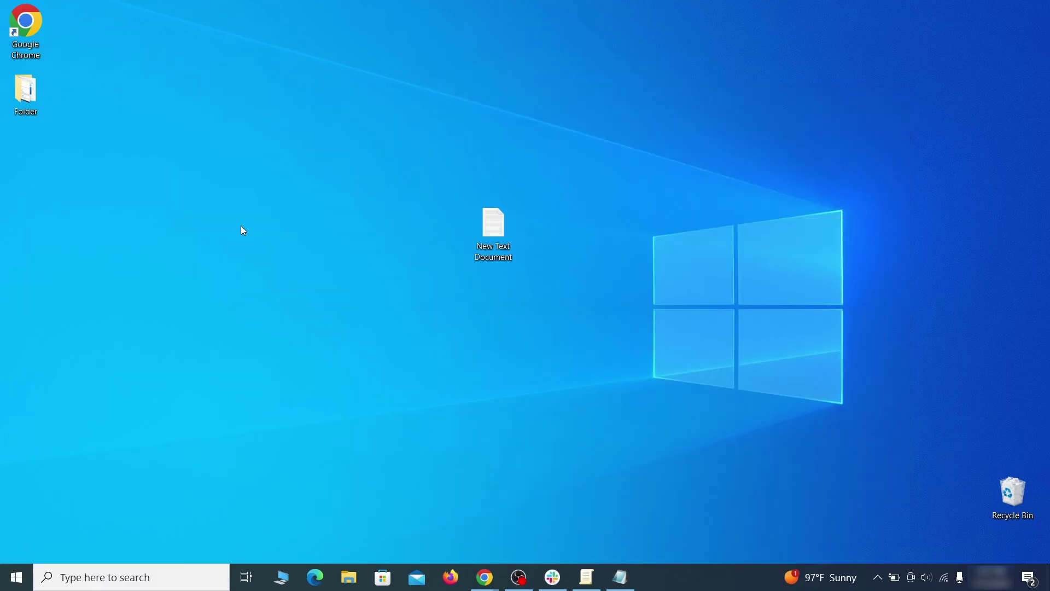
Copy the policy value sdovheoncoighvoienoibnasd from the text document and search the registry for it.
{"action": "key", "text": "ctrl+f"}
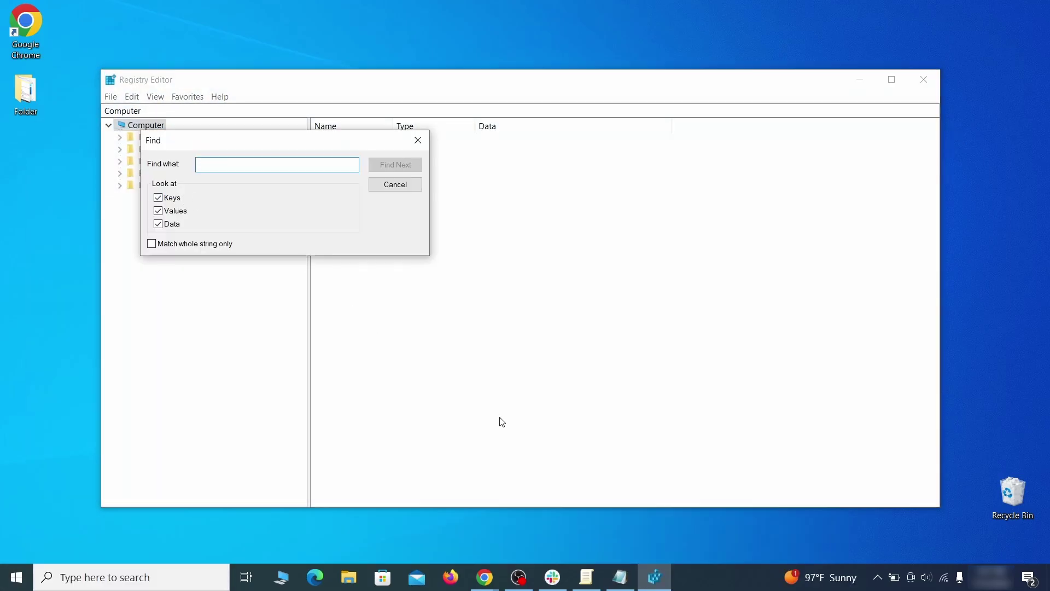
{"action": "left_click", "coordinate": [624, 587]}
{"action": "right_click", "coordinate": [236, 144]}
{"action": "left_click", "coordinate": [266, 185]}
{"action": "left_click", "coordinate": [107, 201]}
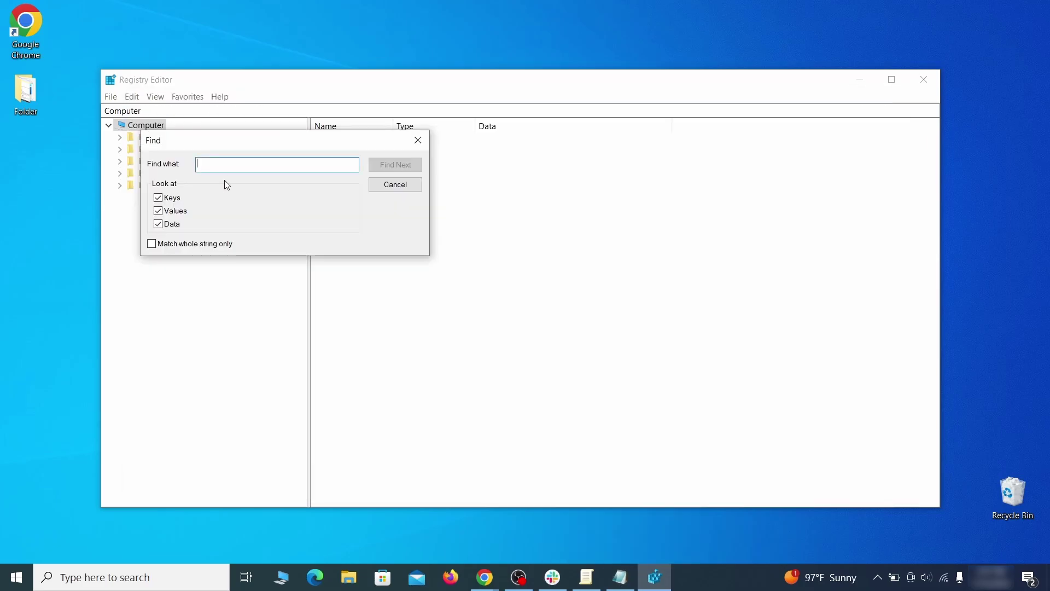
{"action": "right_click", "coordinate": [233, 167]}
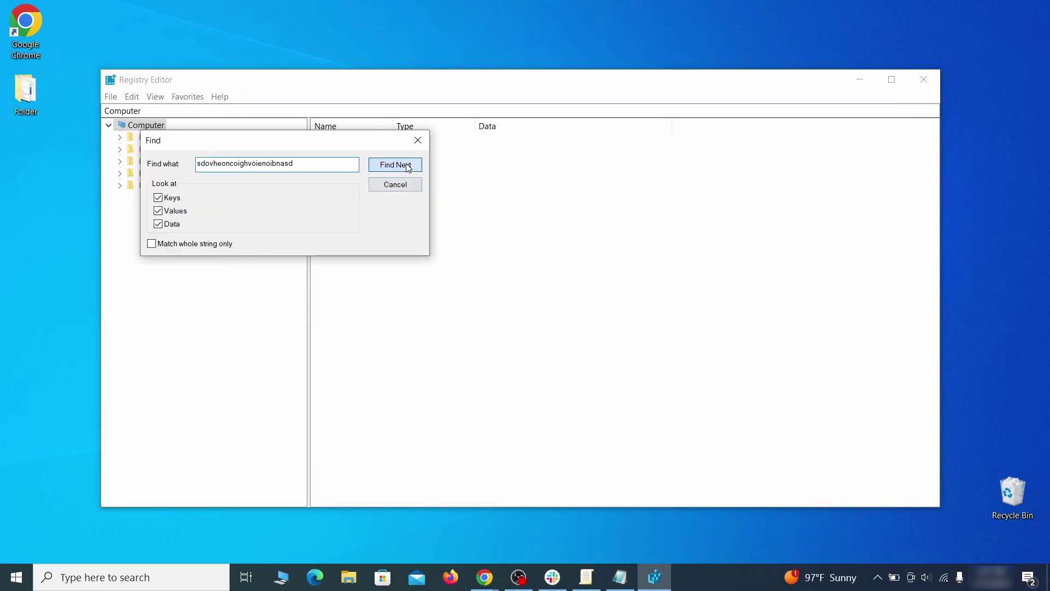
{"action": "left_click", "coordinate": [408, 168]}
Delete the Recommended key under Software\Policies\Google\Chrome within Group Policy Objects.
{"action": "right_click", "coordinate": [257, 329]}
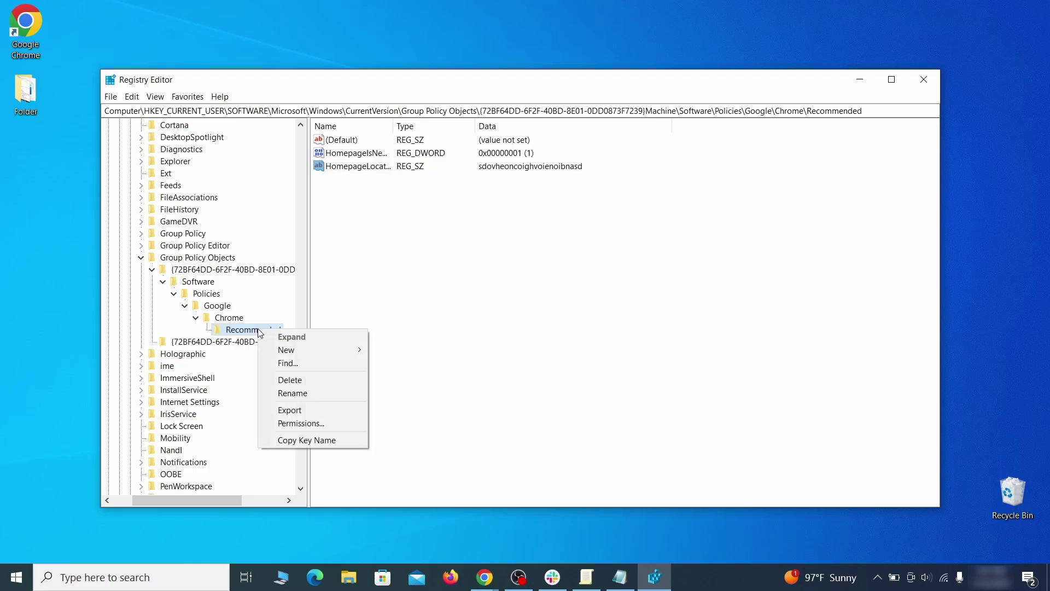
{"action": "left_click", "coordinate": [315, 382]}
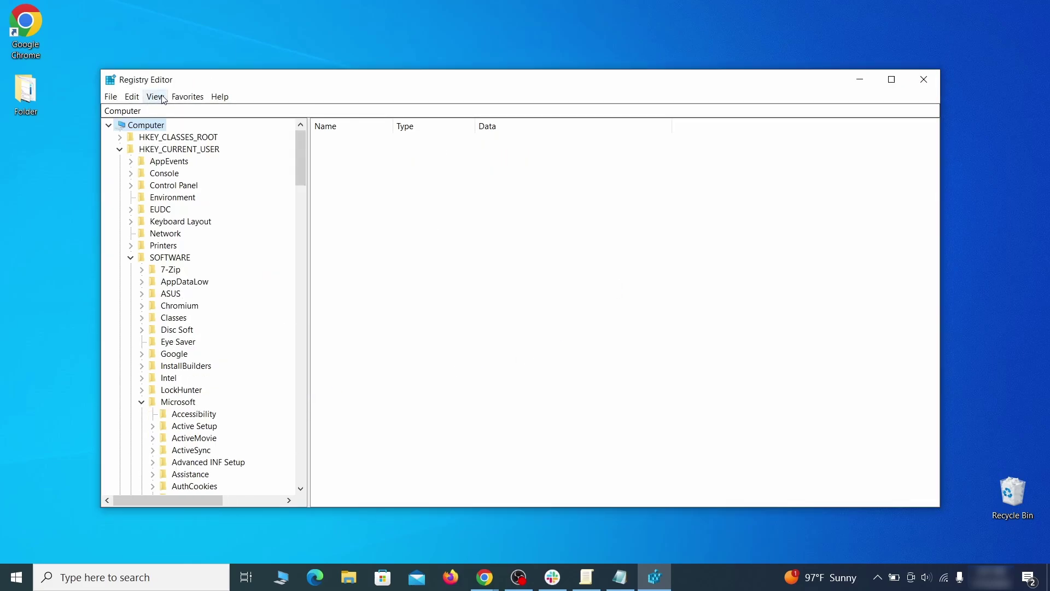
{"action": "left_click", "coordinate": [131, 96]}
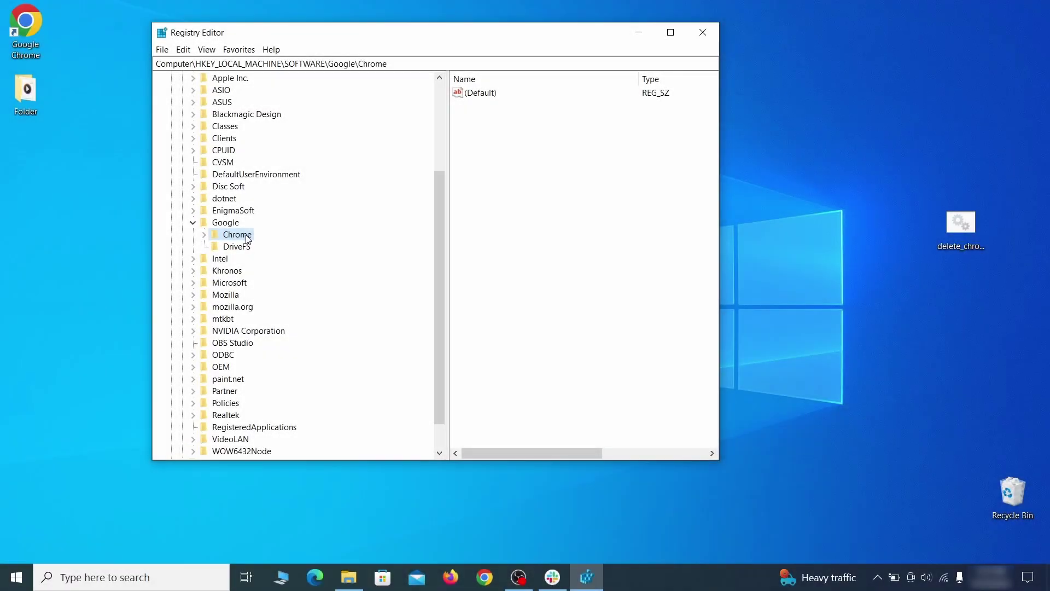
Try to delete the Chrome key under HKEY_LOCAL_MACHINE\SOFTWARE\Google.
{"action": "right_click", "coordinate": [238, 237]}
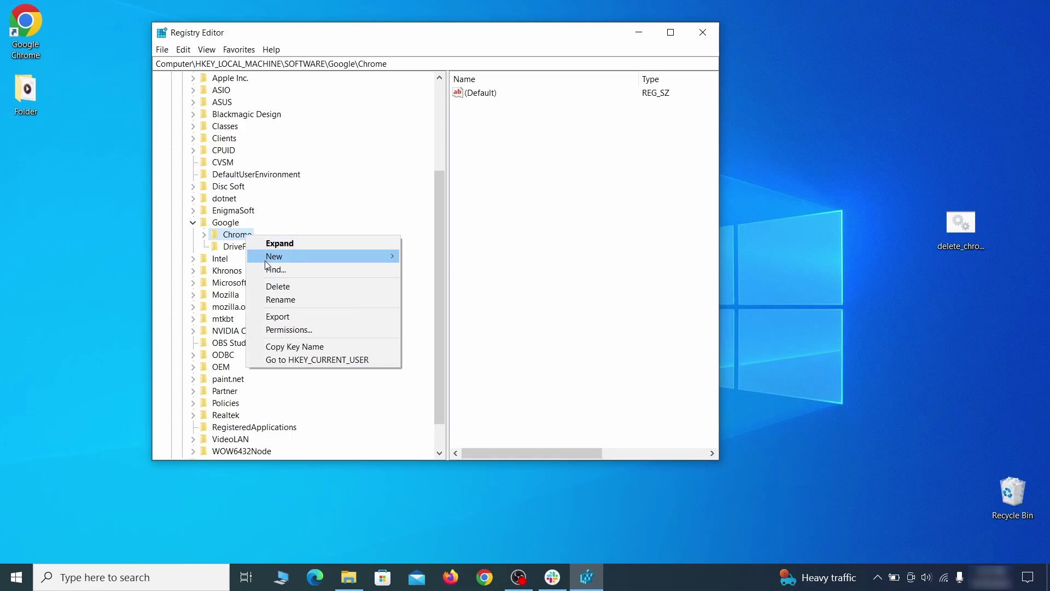
{"action": "left_click", "coordinate": [290, 288]}
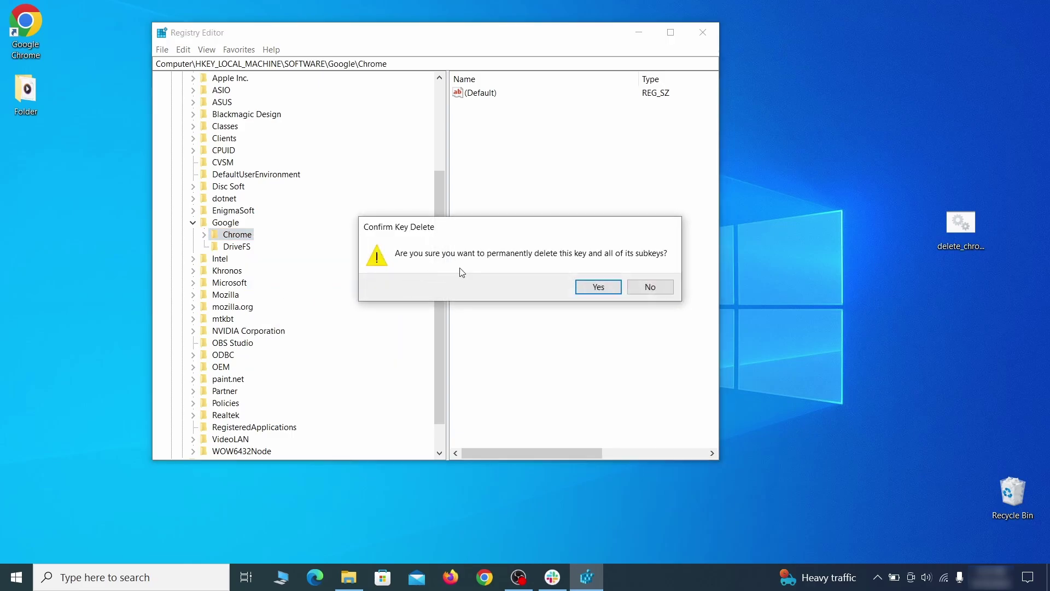
{"action": "left_click", "coordinate": [608, 290]}
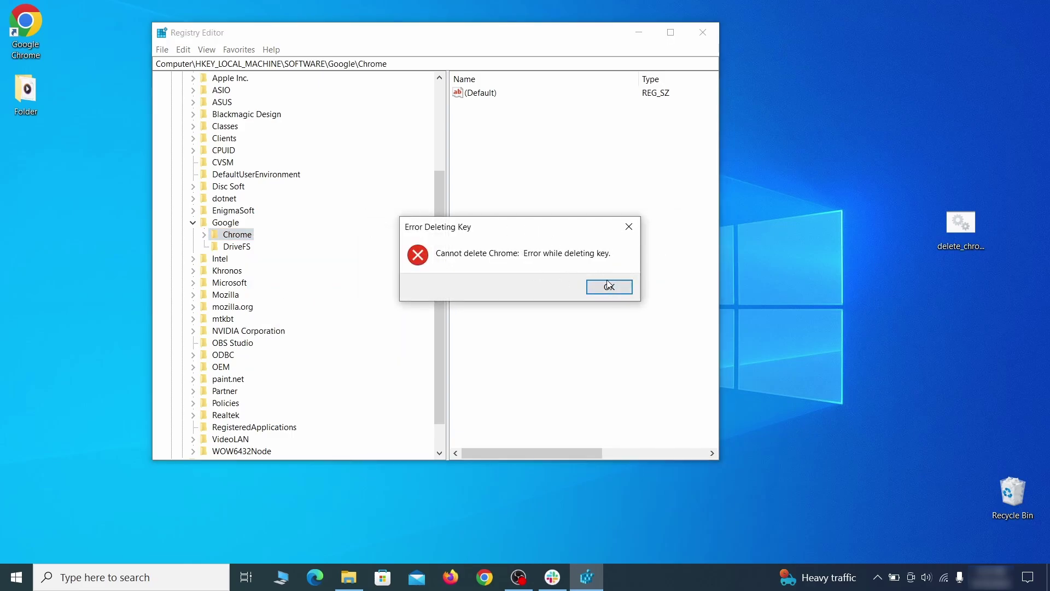
{"action": "left_click", "coordinate": [609, 286]}
Make Everyone the owner of the SOFTWARE\Google\Chrome key, replacing the owner on subcontainers and all child object permission entries.
{"action": "right_click", "coordinate": [247, 239]}
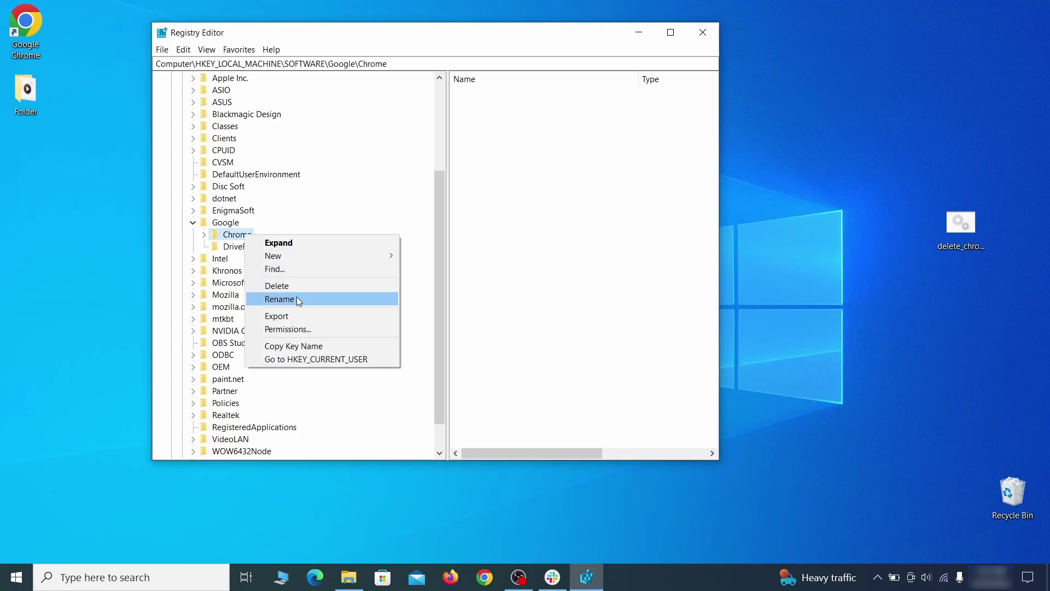
{"action": "left_click", "coordinate": [310, 329]}
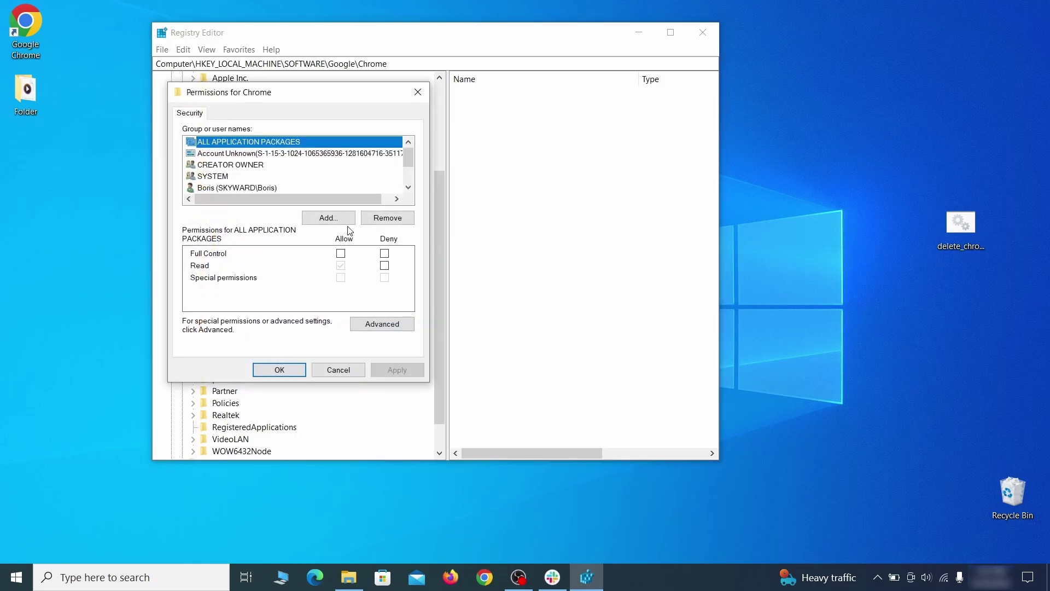
{"action": "left_click", "coordinate": [382, 323]}
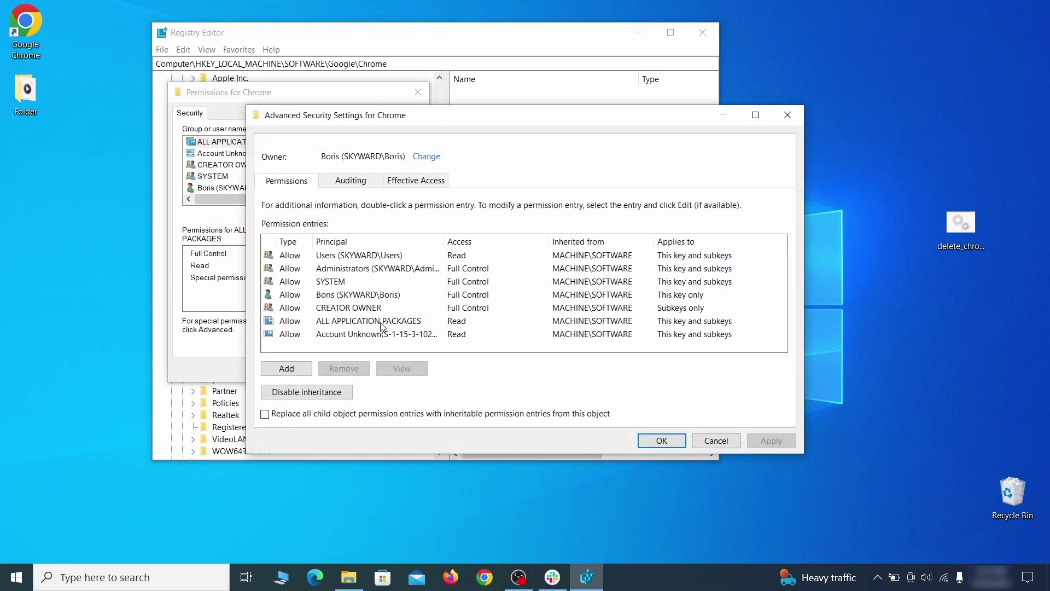
{"action": "left_click", "coordinate": [426, 158]}
{"action": "type", "text": "everyone"}
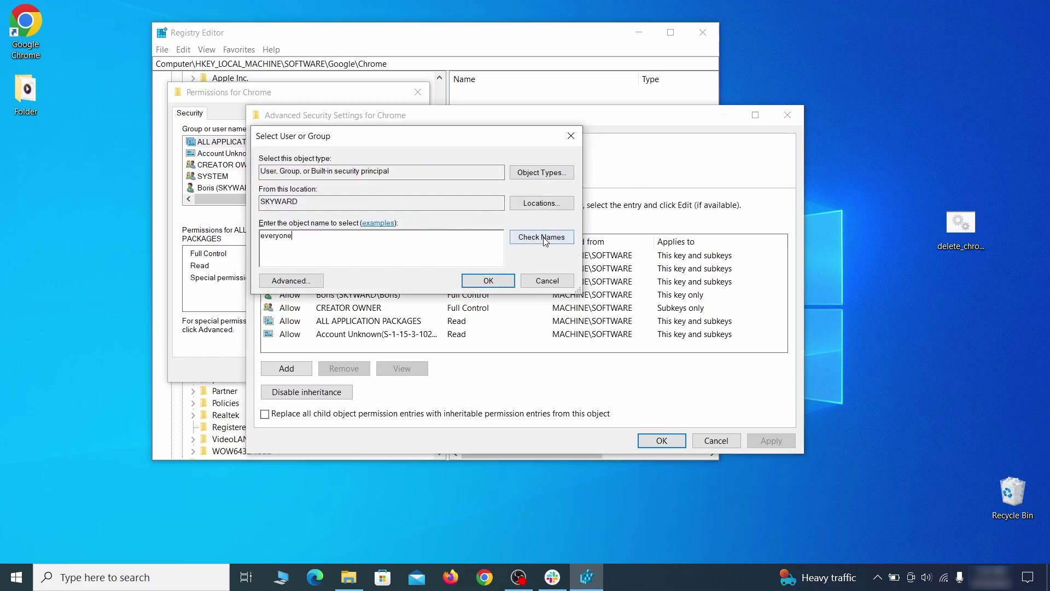
{"action": "left_click", "coordinate": [543, 237]}
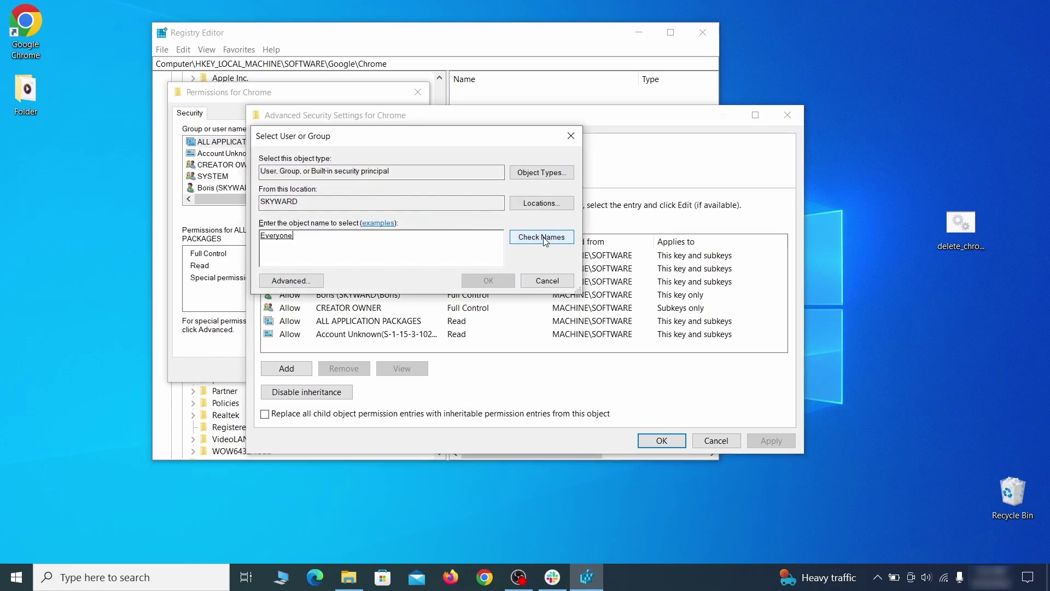
{"action": "left_click", "coordinate": [495, 281]}
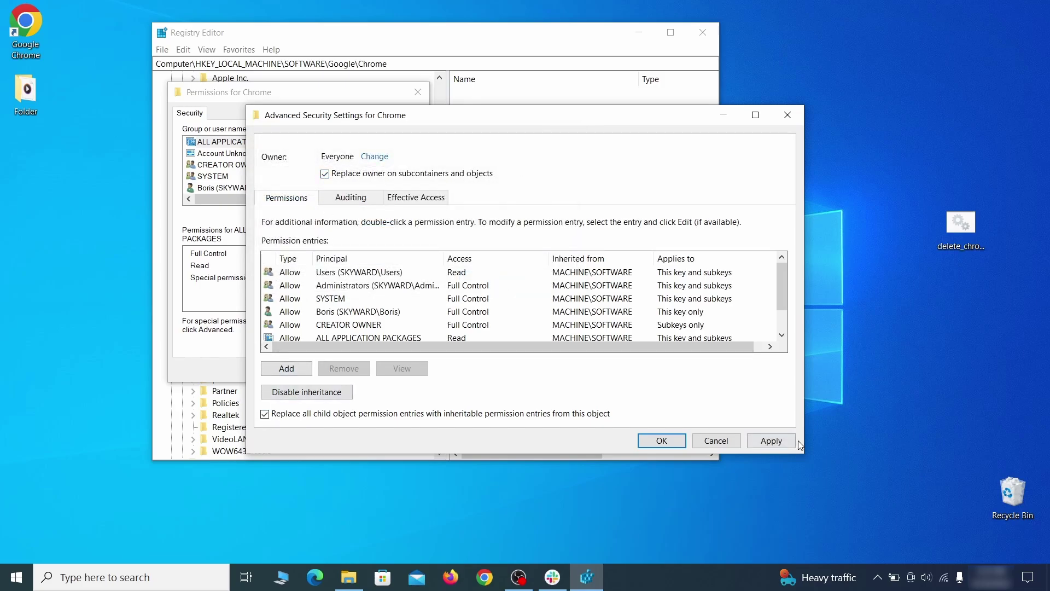
{"action": "left_click", "coordinate": [771, 442]}
{"action": "left_click", "coordinate": [569, 350]}
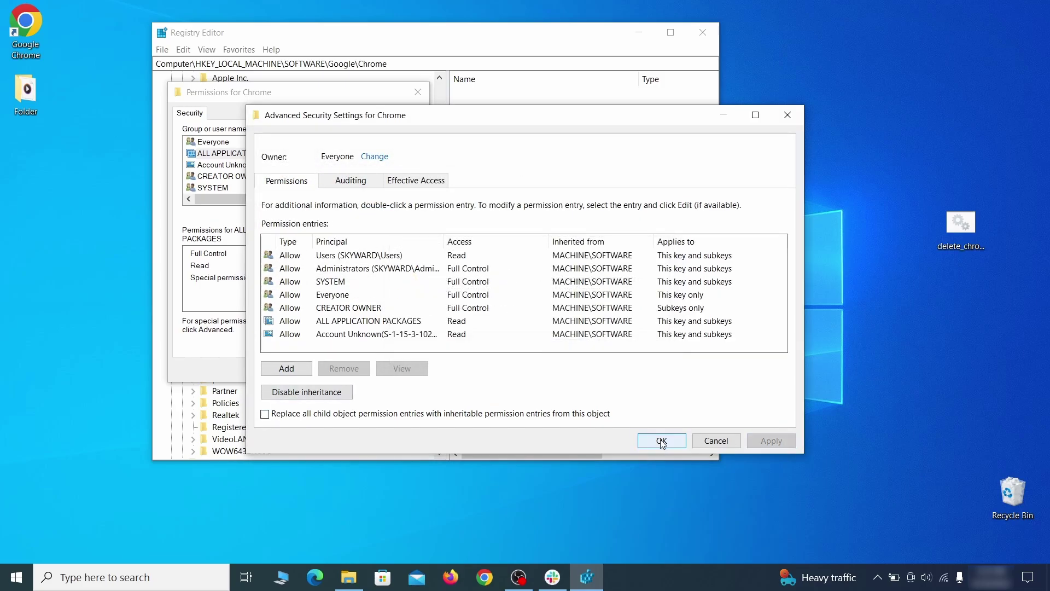
{"action": "left_click", "coordinate": [662, 440]}
{"action": "left_click", "coordinate": [279, 368]}
Delete the Chrome key and all its subkeys under HKEY_LOCAL_MACHINE\SOFTWARE\Google using the new ownership.
{"action": "right_click", "coordinate": [238, 235]}
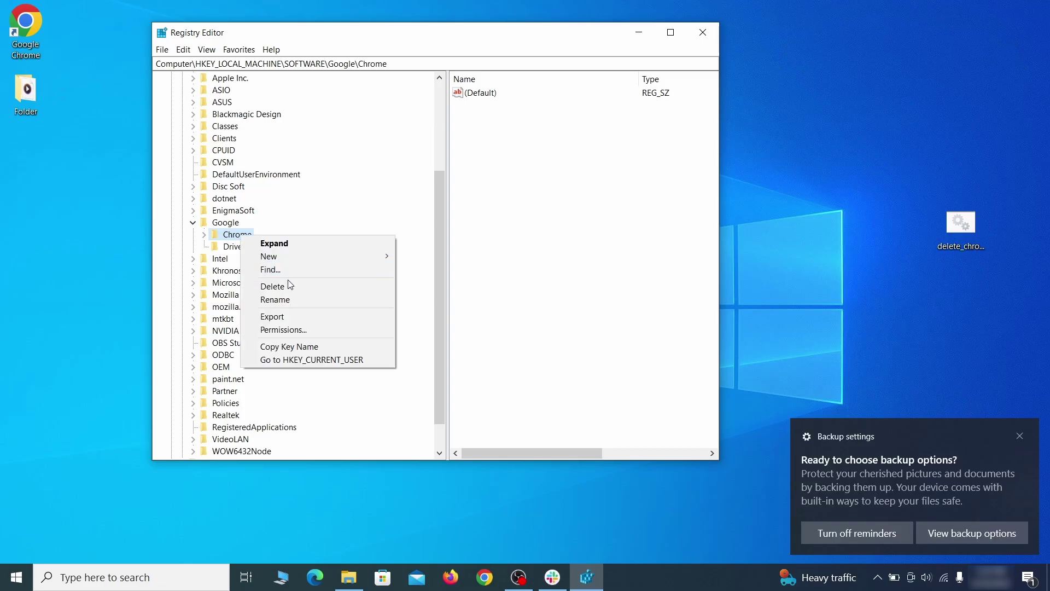
{"action": "left_click", "coordinate": [300, 287]}
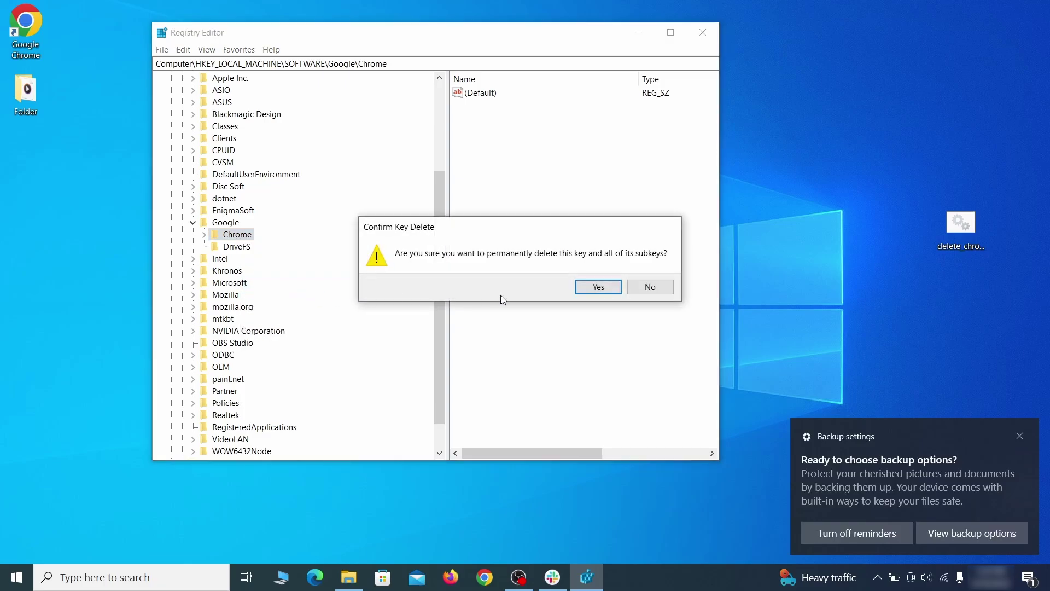
{"action": "left_click", "coordinate": [599, 290]}
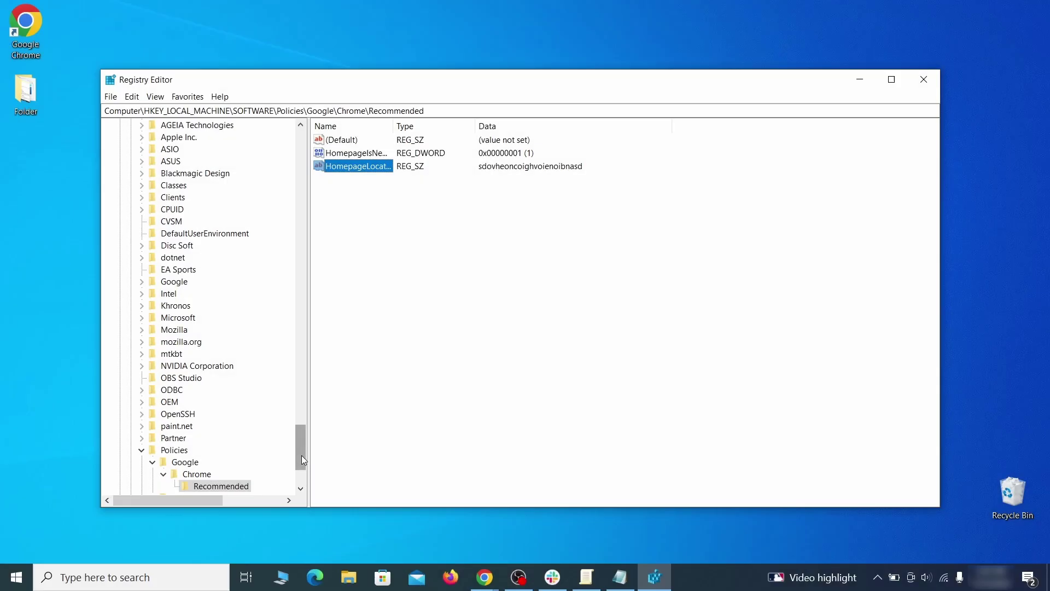
Delete the Recommended key under HKEY_LOCAL_MACHINE\SOFTWARE\Policies\Google\Chrome.
{"action": "scroll", "coordinate": [272, 433], "scroll_direction": "down", "scroll_amount": 3}
{"action": "right_click", "coordinate": [235, 383]}
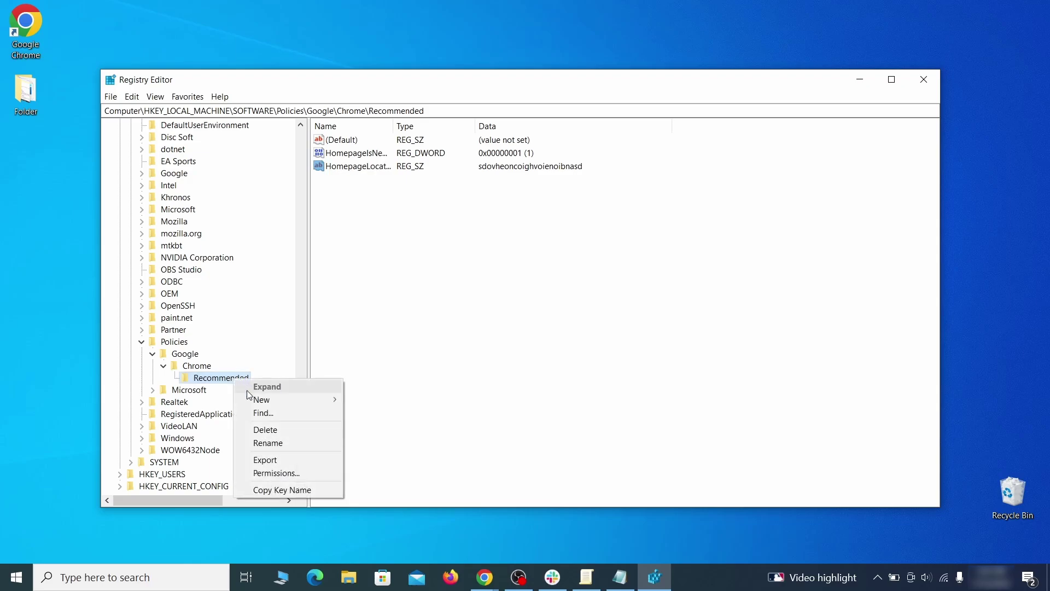
{"action": "left_click", "coordinate": [276, 430]}
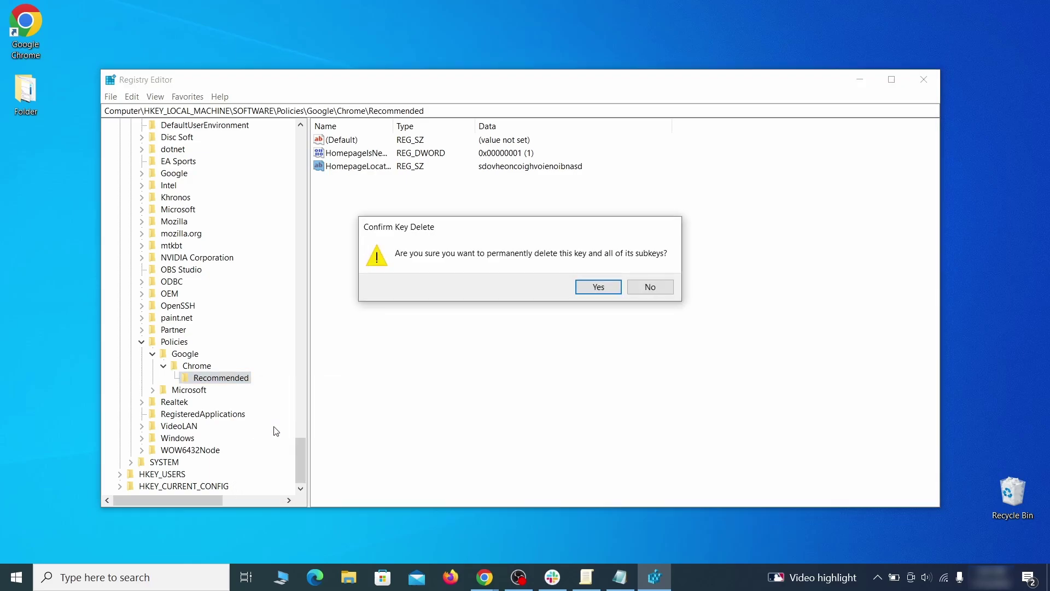
{"action": "left_click", "coordinate": [609, 287]}
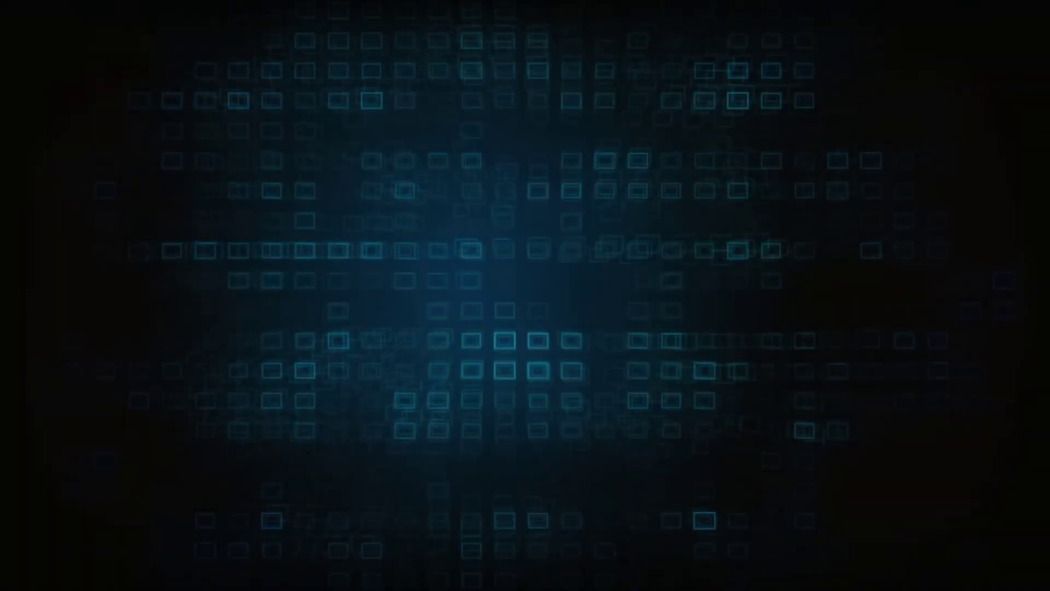
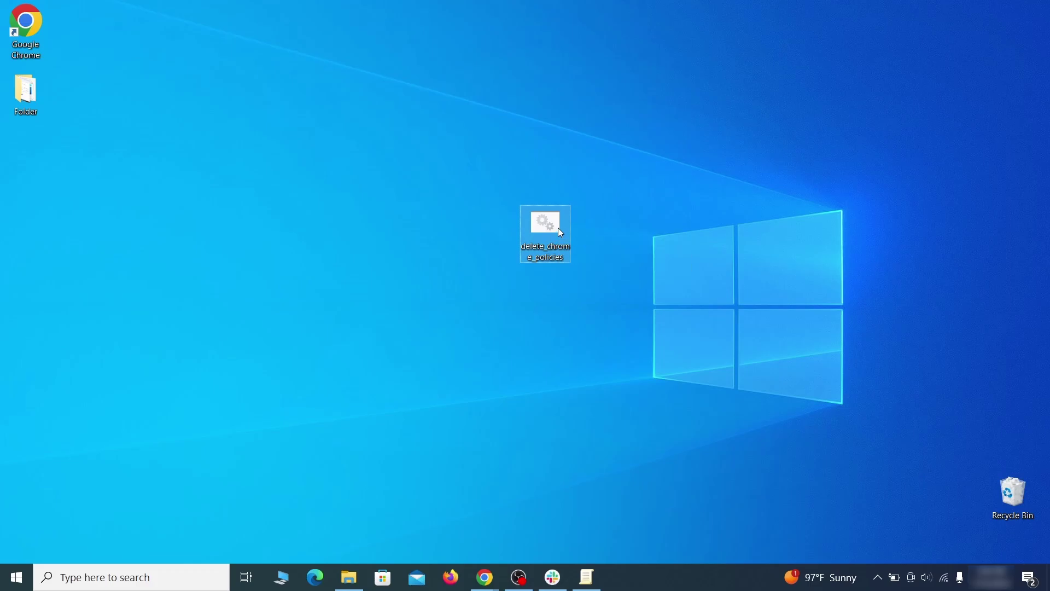
Run delete_chrome_policies.bat from the desktop as administrator, allowing it past SmartScreen, and close its console window when it finishes.
{"action": "right_click", "coordinate": [558, 228]}
{"action": "left_click", "coordinate": [628, 278]}
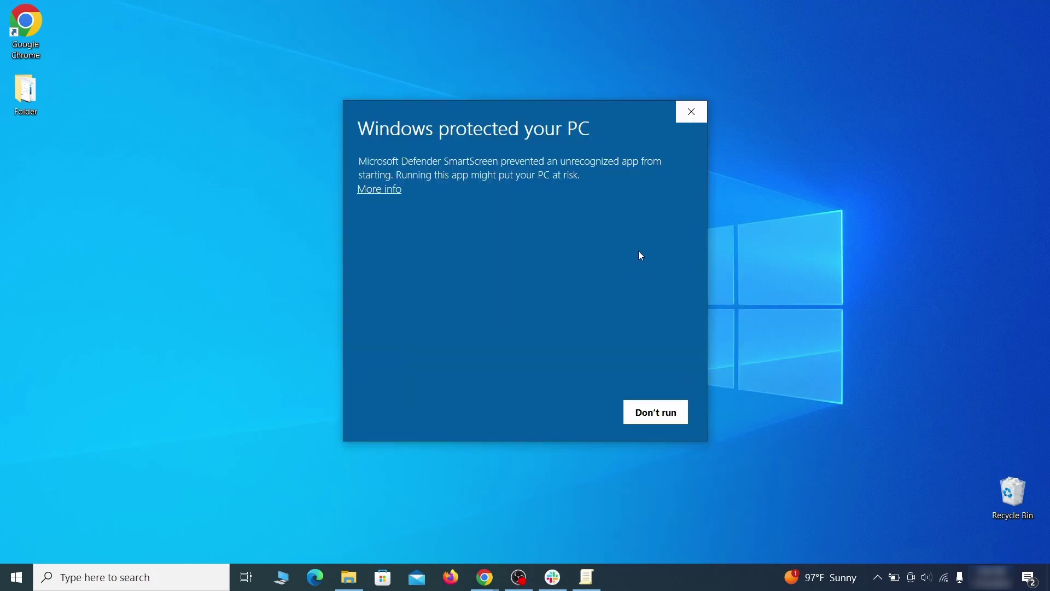
{"action": "left_click", "coordinate": [385, 189]}
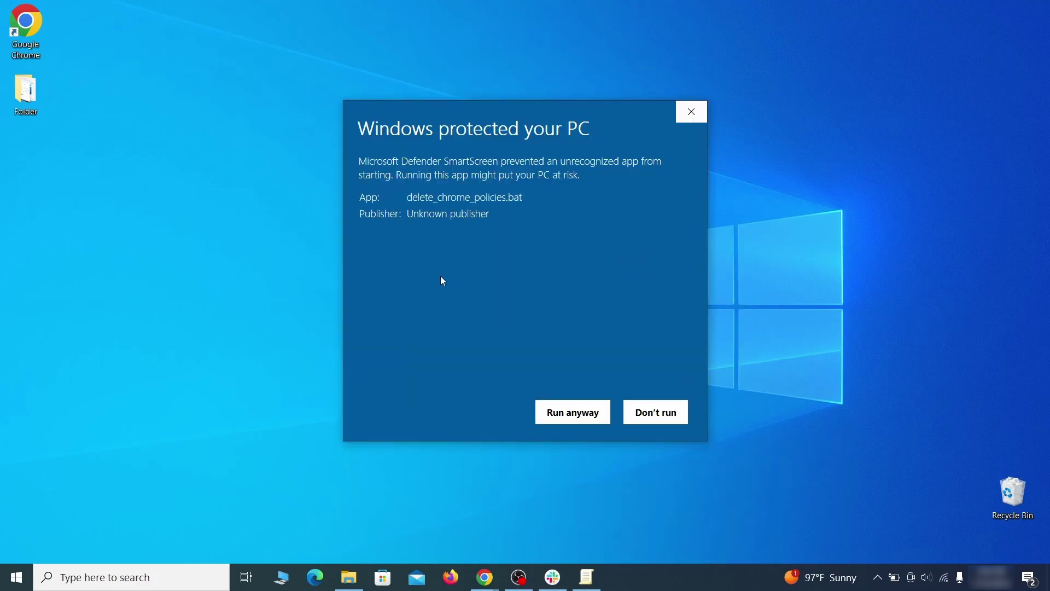
{"action": "left_click", "coordinate": [573, 419]}
{"action": "left_click_drag", "start_coordinate": [376, 30], "coordinate": [554, 63]}
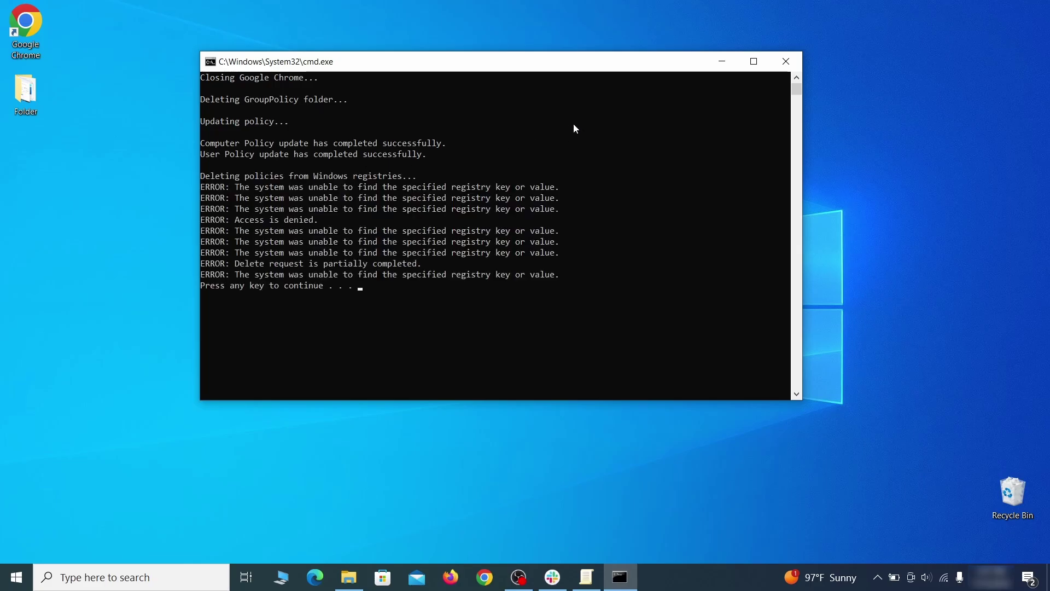
{"action": "left_click", "coordinate": [791, 67]}
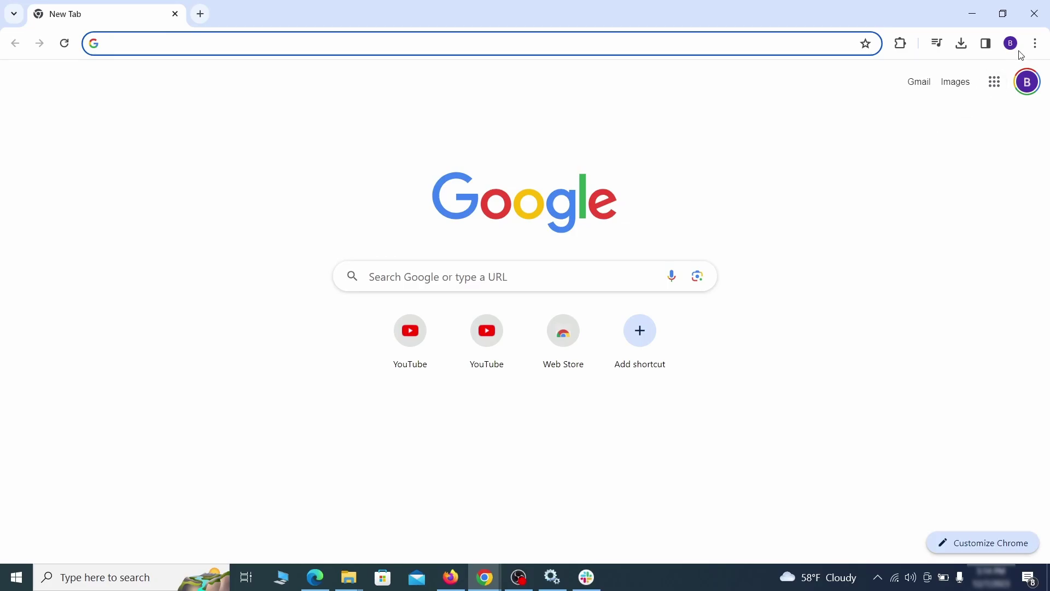
Disable and remove the Add to Zola Button extension on Chrome's Extensions page.
{"action": "left_click", "coordinate": [1037, 44]}
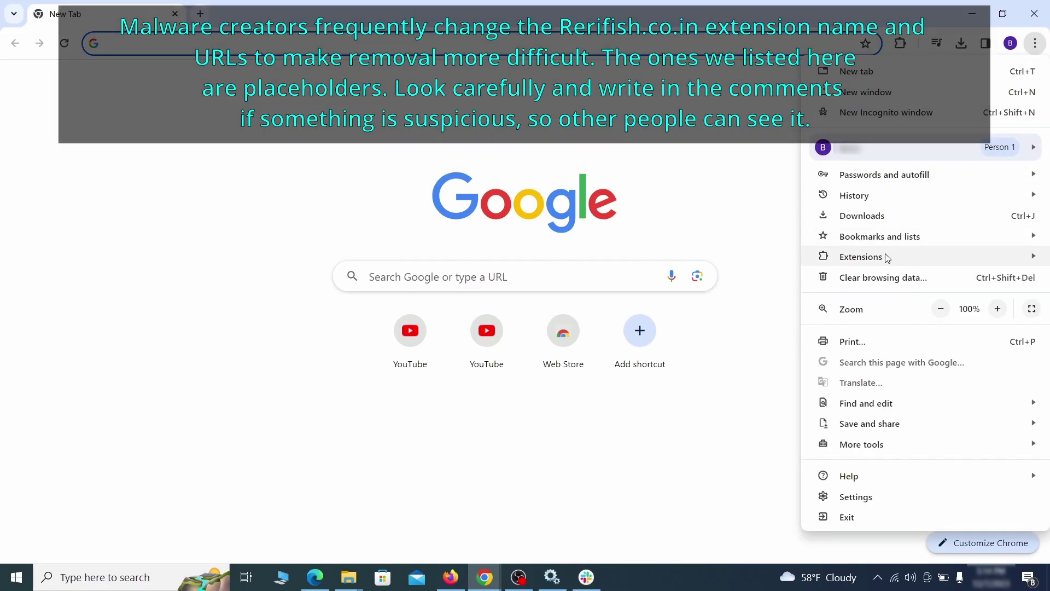
{"action": "mouse_move", "coordinate": [829, 261]}
{"action": "left_click", "coordinate": [771, 257]}
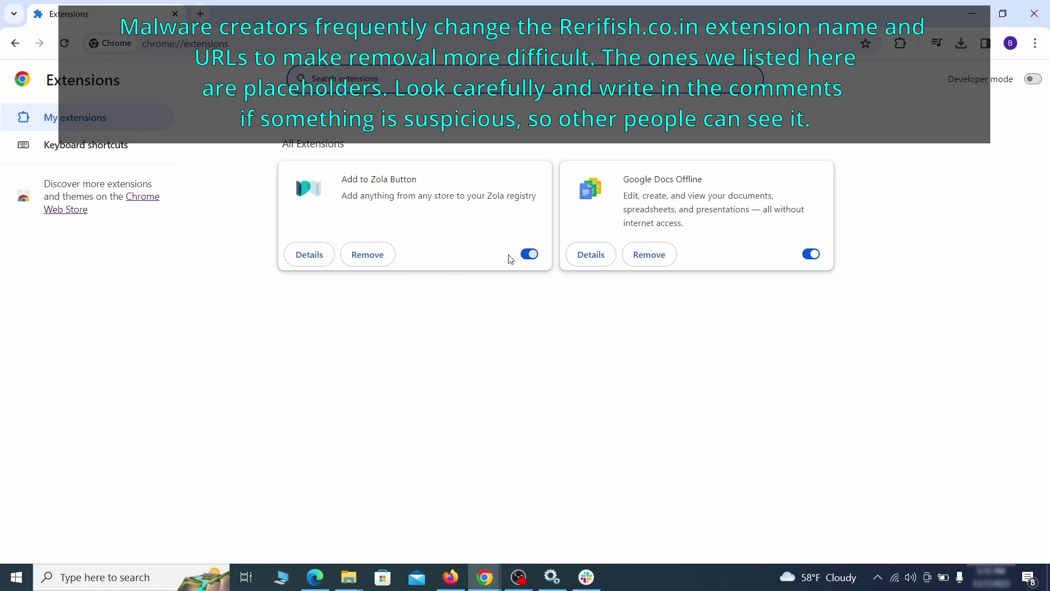
{"action": "left_click", "coordinate": [529, 254]}
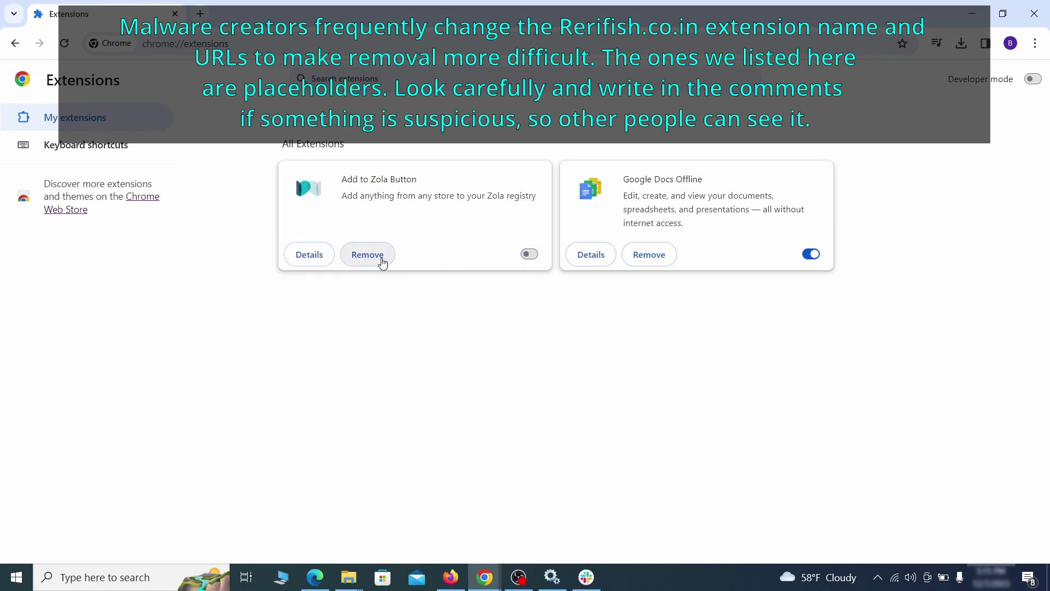
{"action": "left_click", "coordinate": [382, 262]}
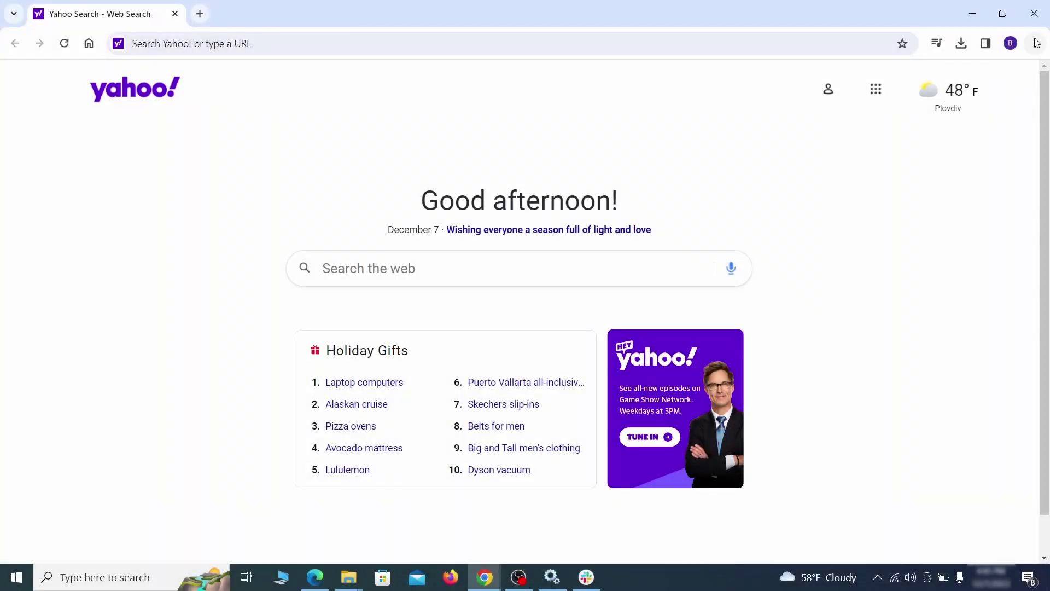
Clear Chrome's browsing data with the advanced options, adding autofill form data, site settings and hosted app data to the preselected types.
{"action": "left_click", "coordinate": [1035, 43]}
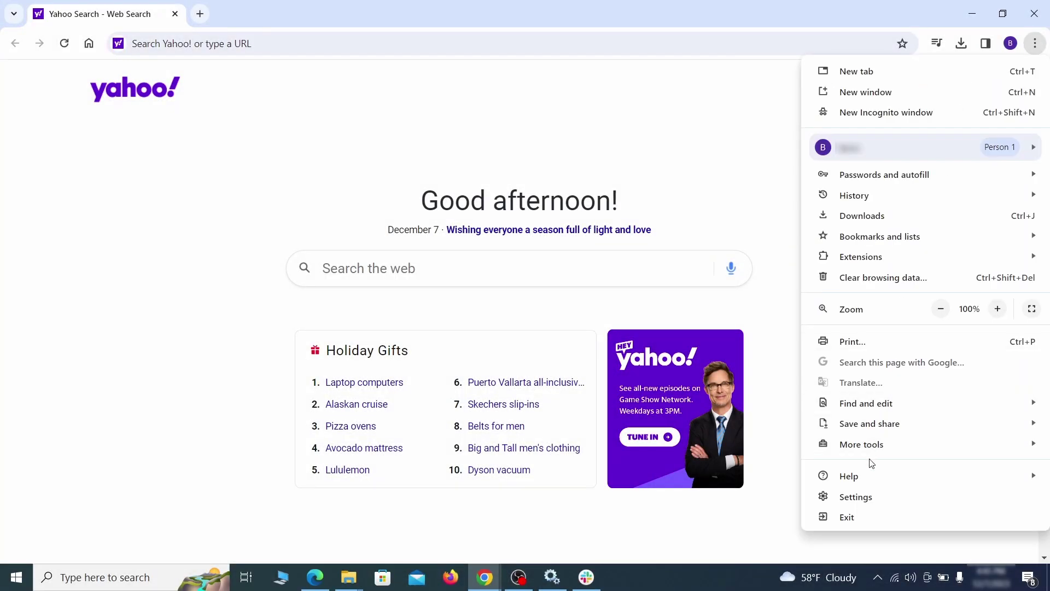
{"action": "left_click", "coordinate": [857, 496]}
{"action": "left_click", "coordinate": [124, 172]}
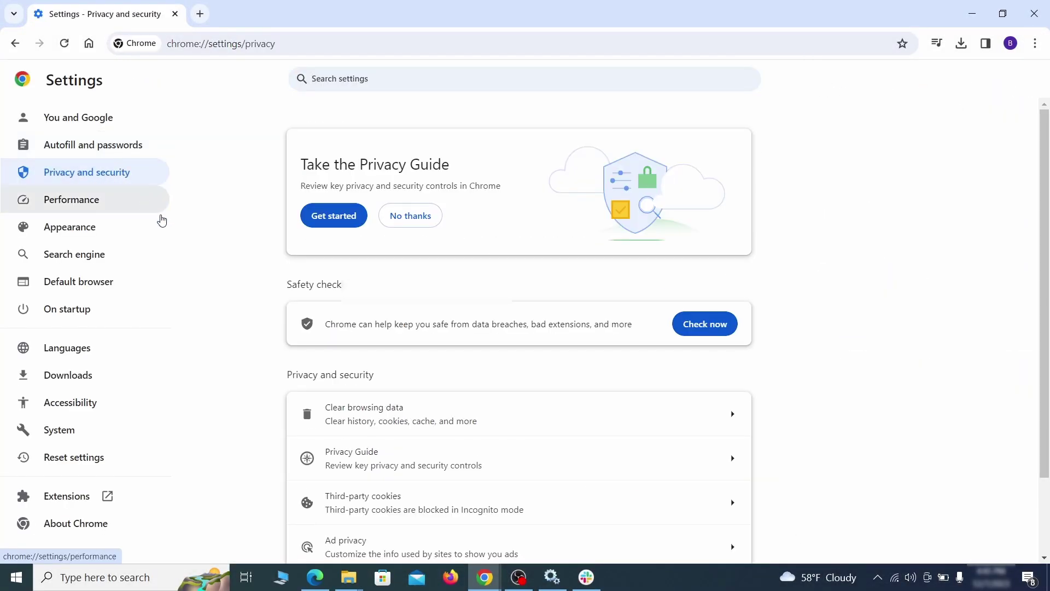
{"action": "scroll", "coordinate": [821, 356], "scroll_direction": "down", "scroll_amount": 1}
{"action": "left_click", "coordinate": [685, 354]}
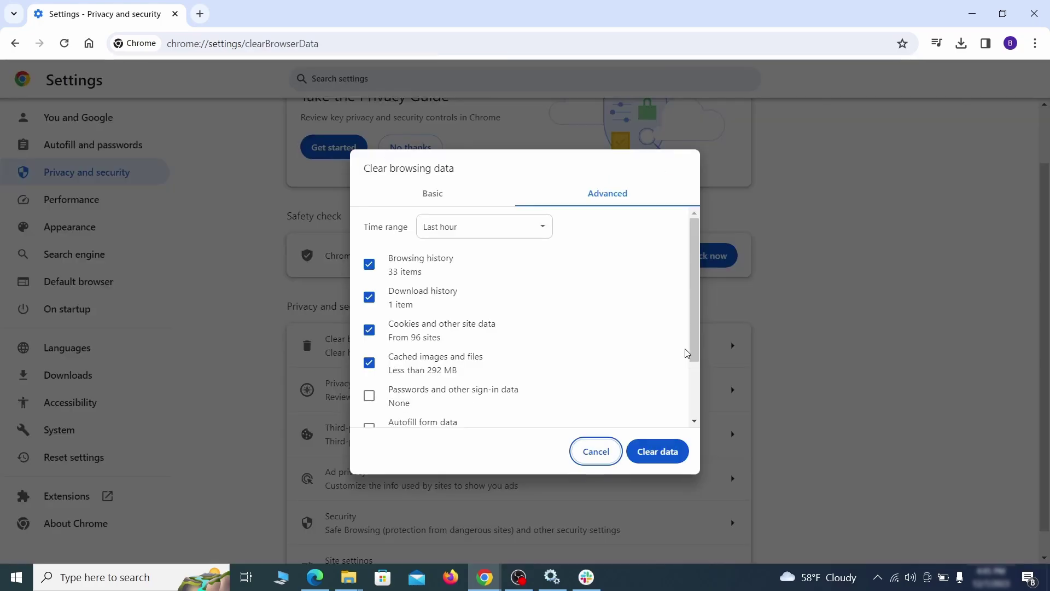
{"action": "left_click", "coordinate": [462, 196]}
{"action": "left_click", "coordinate": [584, 197]}
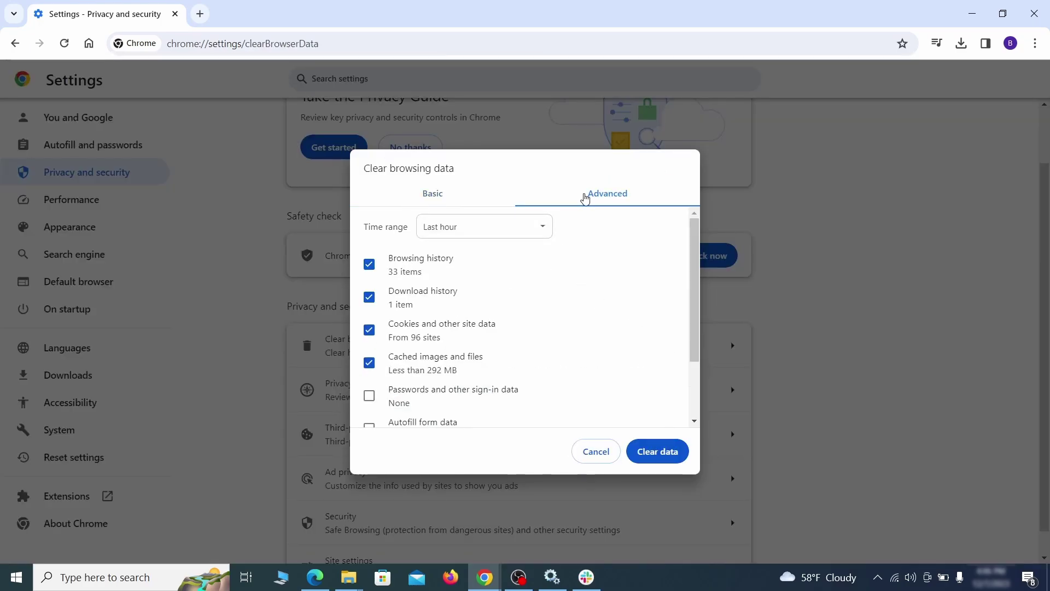
{"action": "scroll", "coordinate": [532, 312], "scroll_direction": "down", "scroll_amount": 2}
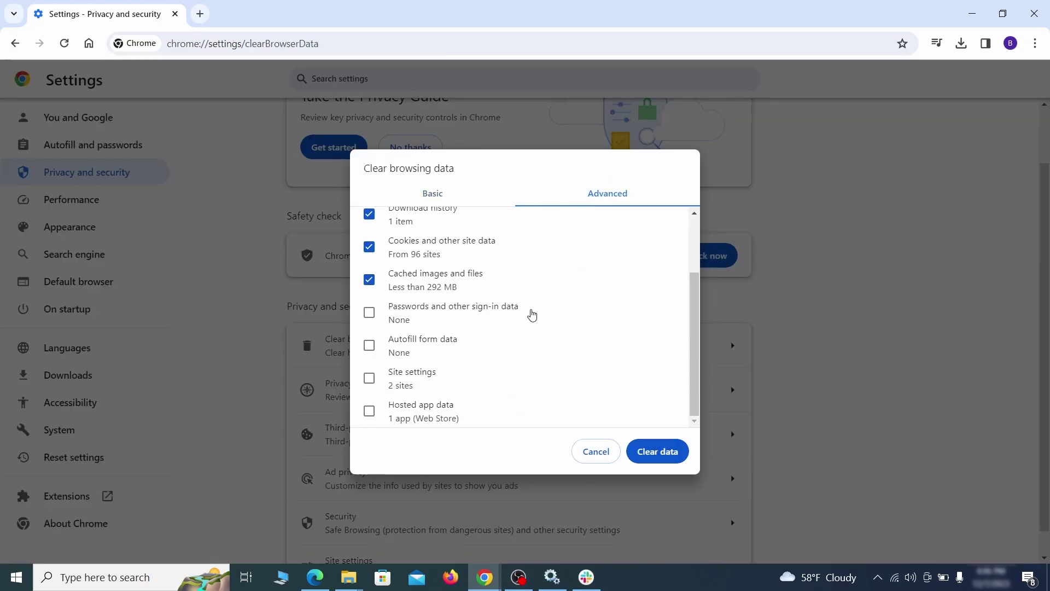
{"action": "left_click", "coordinate": [369, 347]}
{"action": "left_click", "coordinate": [369, 378]}
{"action": "left_click", "coordinate": [370, 412]}
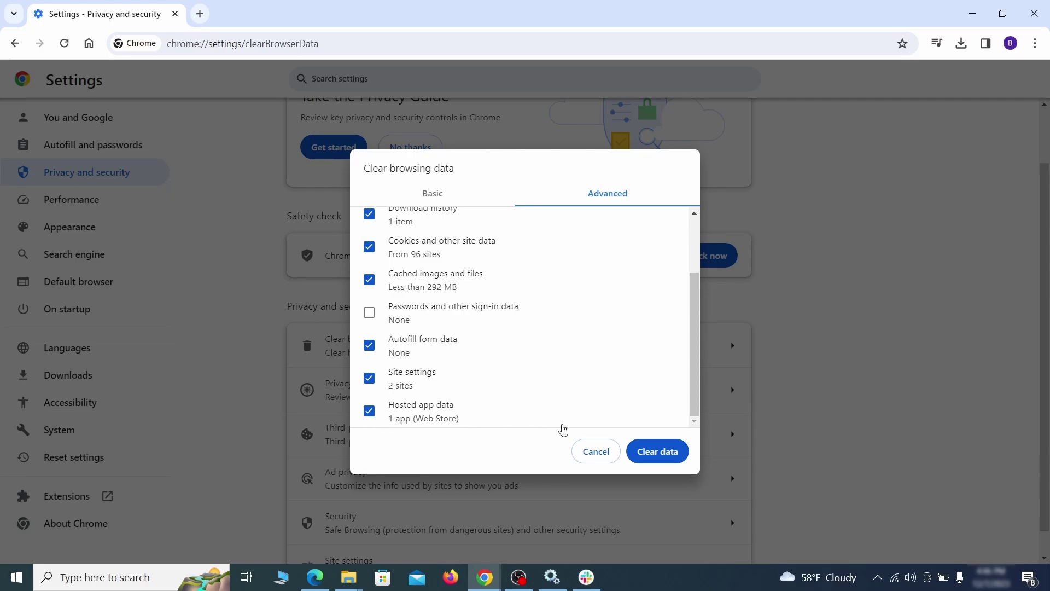
{"action": "left_click", "coordinate": [666, 453]}
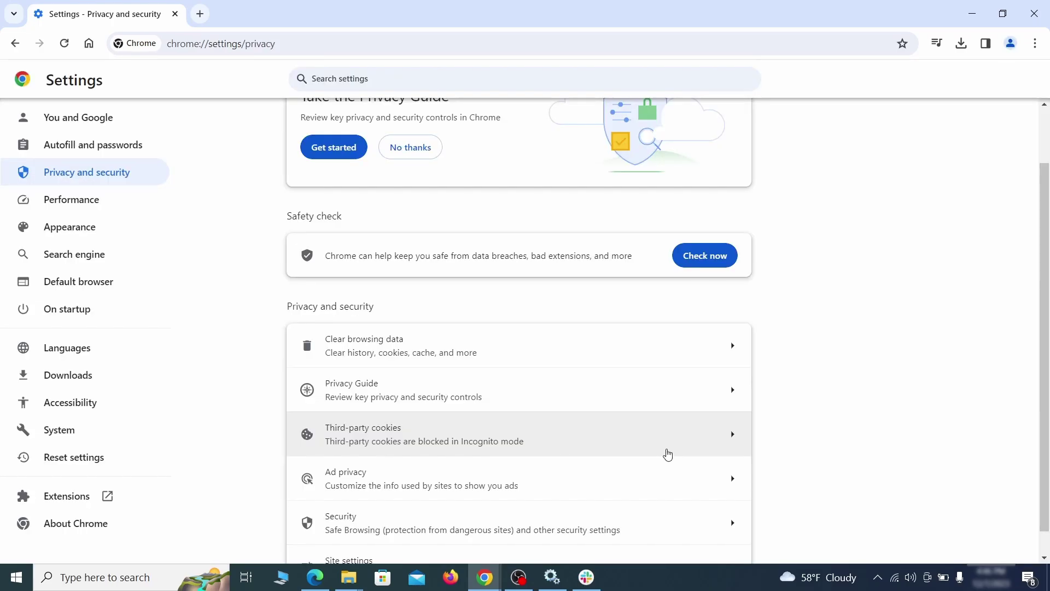
Remove ExampleRougeURL.com from the sites allowed to send notifications in Chrome's site settings.
{"action": "scroll", "coordinate": [790, 359], "scroll_direction": "down", "scroll_amount": 1}
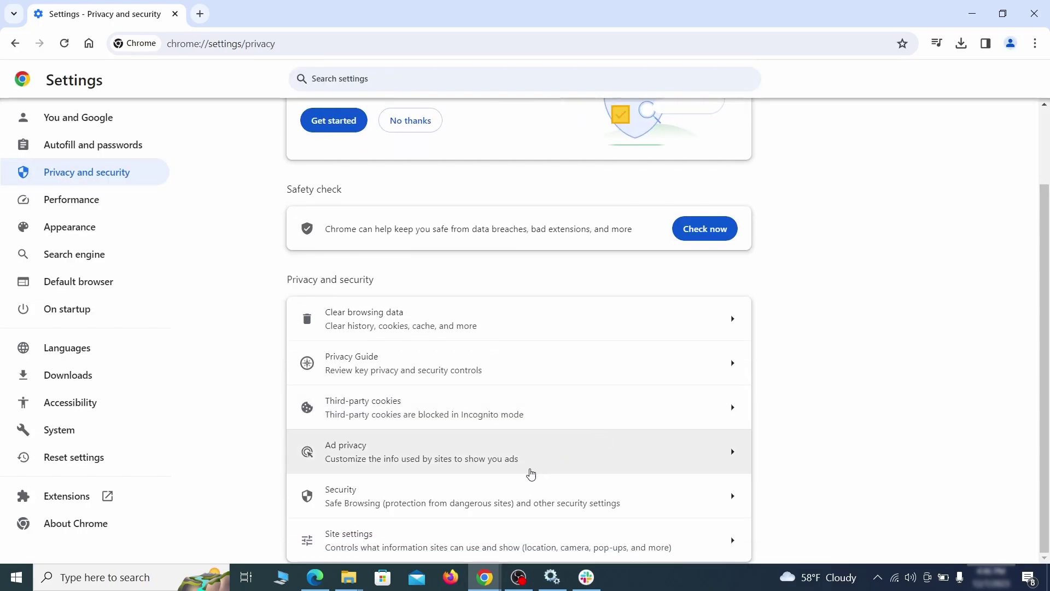
{"action": "left_click", "coordinate": [513, 535]}
{"action": "scroll", "coordinate": [753, 333], "scroll_direction": "down", "scroll_amount": 3}
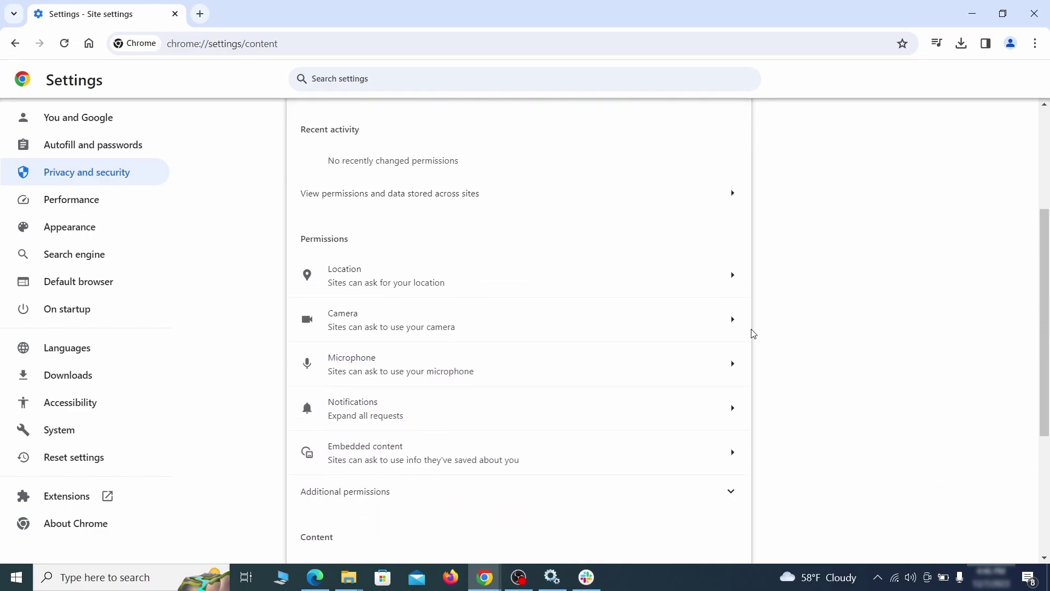
{"action": "scroll", "coordinate": [766, 317], "scroll_direction": "down", "scroll_amount": 1}
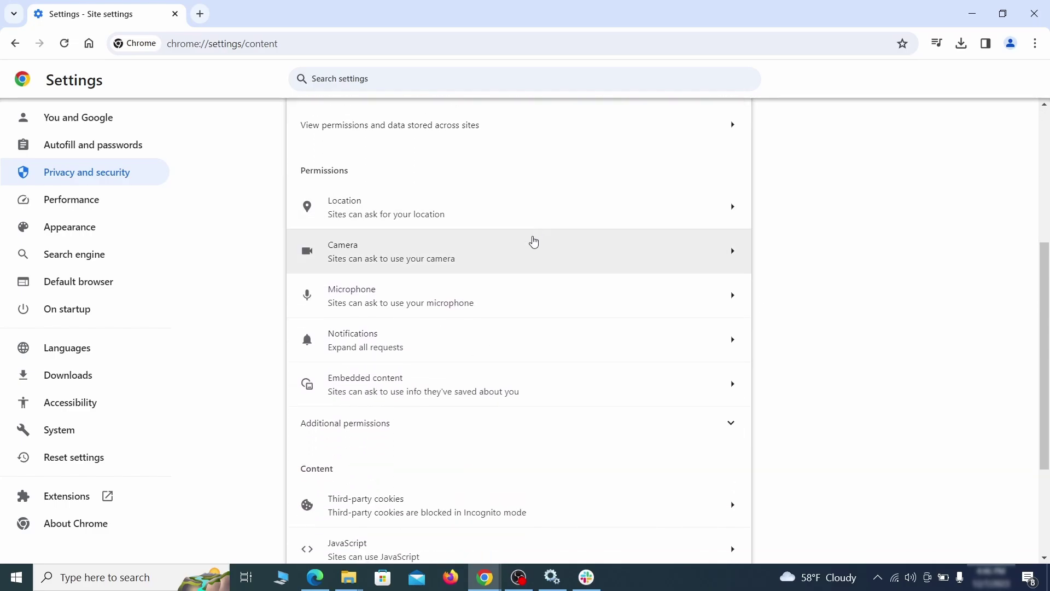
{"action": "left_click", "coordinate": [528, 218]}
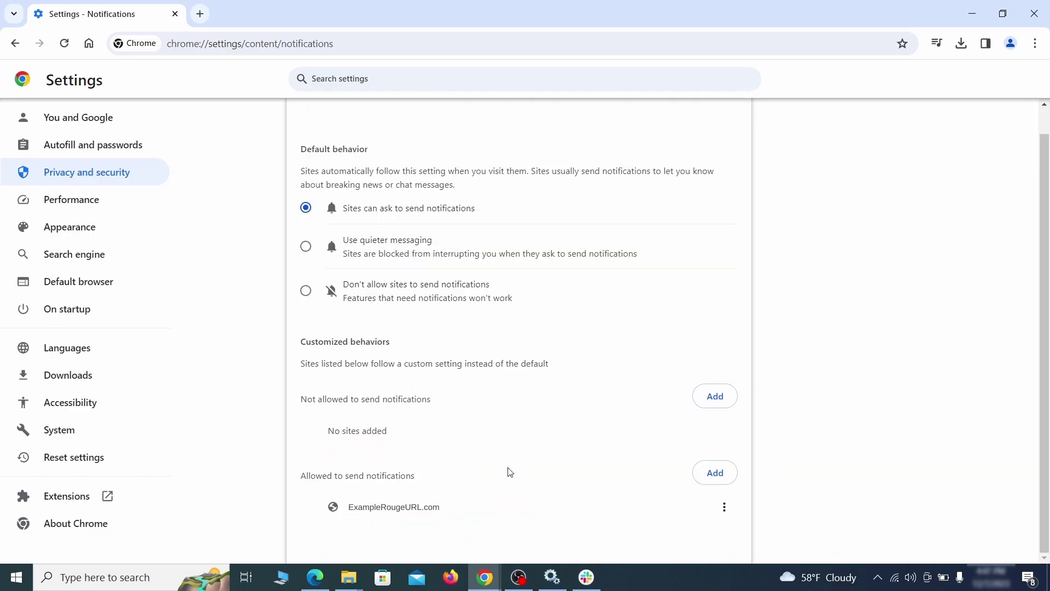
{"action": "left_click", "coordinate": [724, 509]}
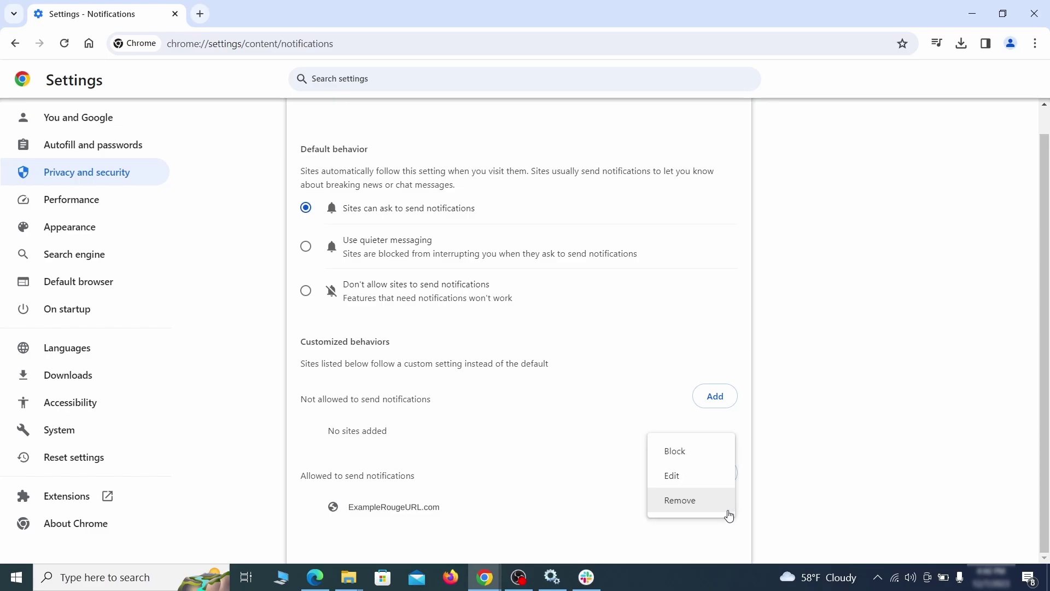
{"action": "left_click", "coordinate": [694, 506]}
Remove ExampleRougeURL.com from the sites allowed to use third-party cookies, and return to the site settings.
{"action": "key", "text": "alt+Left"}
{"action": "scroll", "coordinate": [566, 371], "scroll_direction": "down", "scroll_amount": 2}
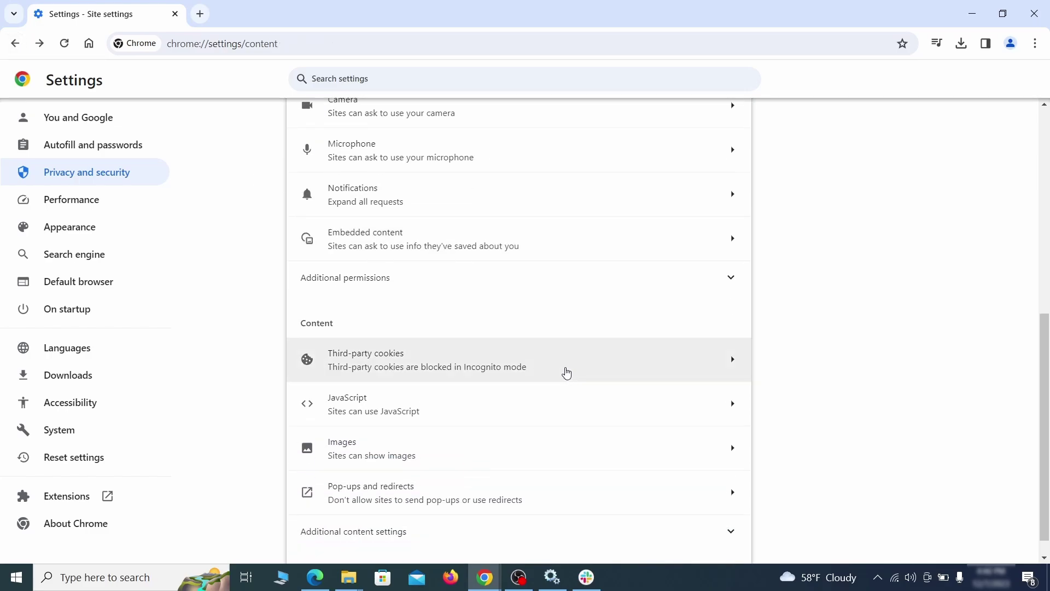
{"action": "left_click", "coordinate": [563, 370]}
{"action": "scroll", "coordinate": [567, 371], "scroll_direction": "down", "scroll_amount": 5}
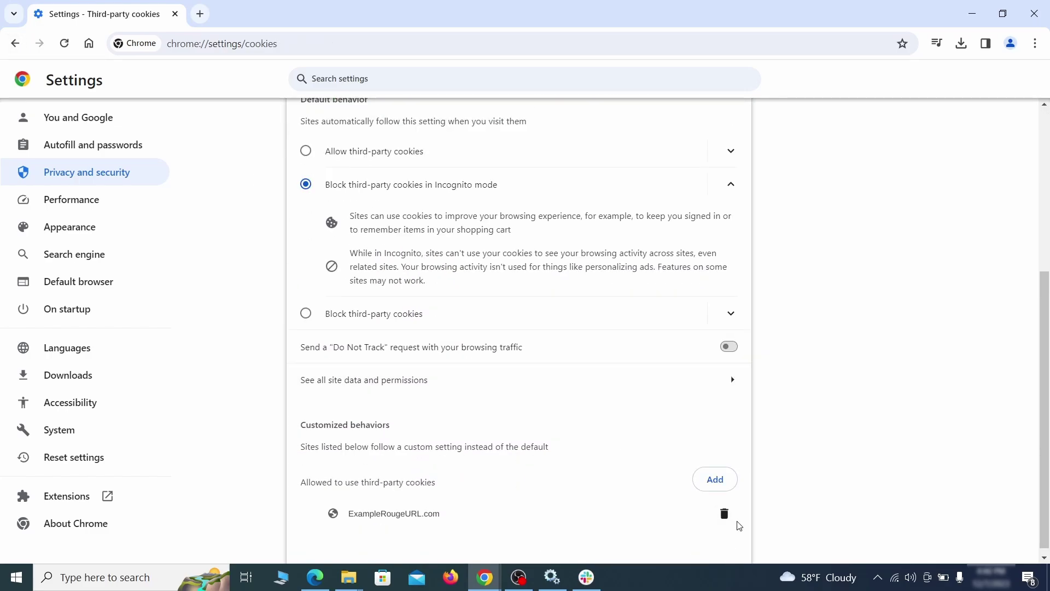
{"action": "left_click", "coordinate": [725, 514]}
{"action": "key", "text": "alt+Left"}
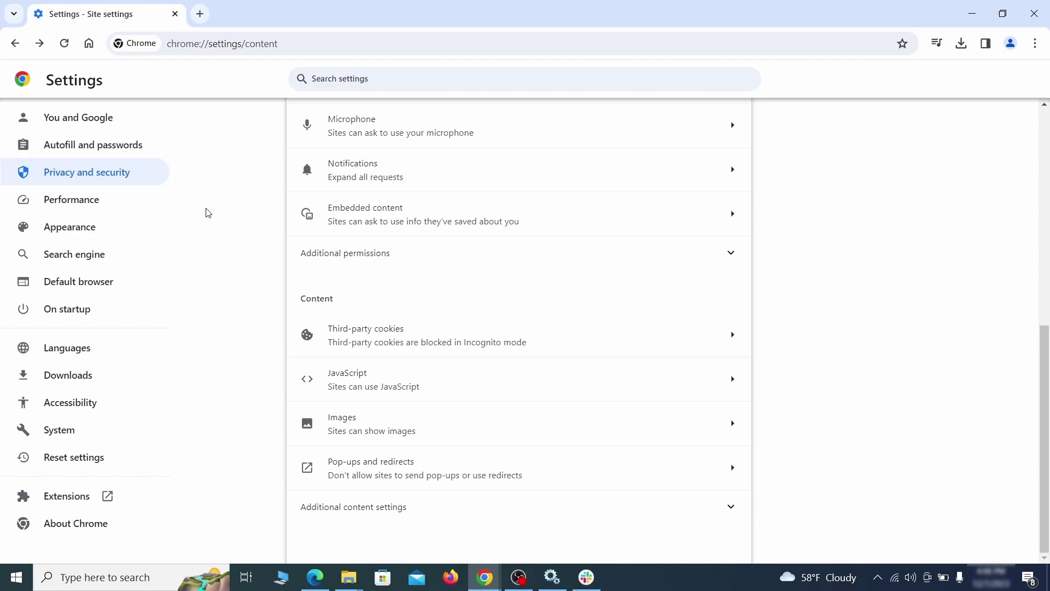
Clear the custom web address set for the home button in the Appearance settings.
{"action": "left_click", "coordinate": [143, 229]}
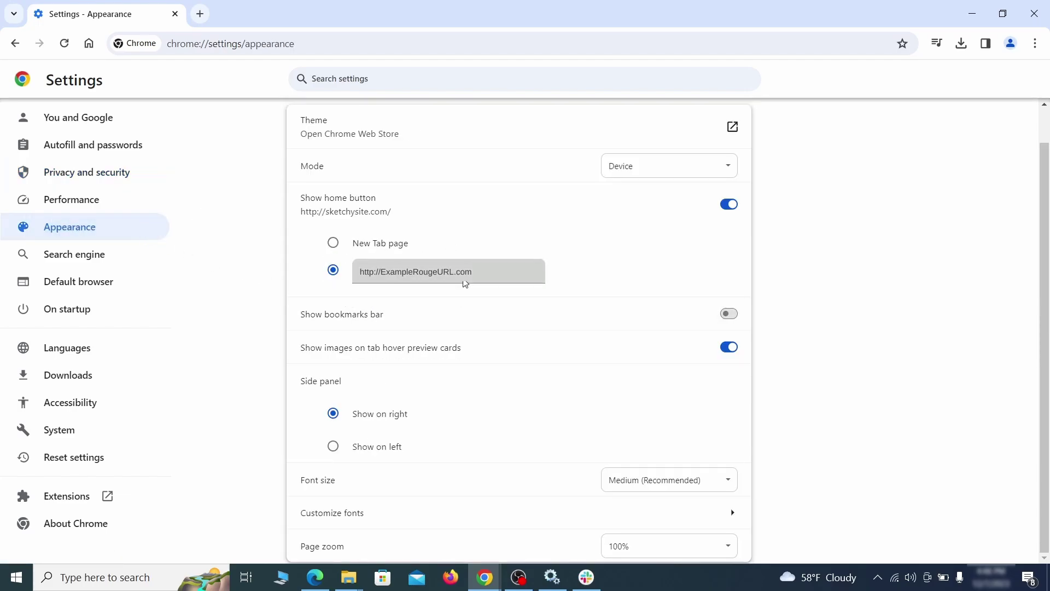
{"action": "left_click_drag", "start_coordinate": [472, 272], "coordinate": [345, 273]}
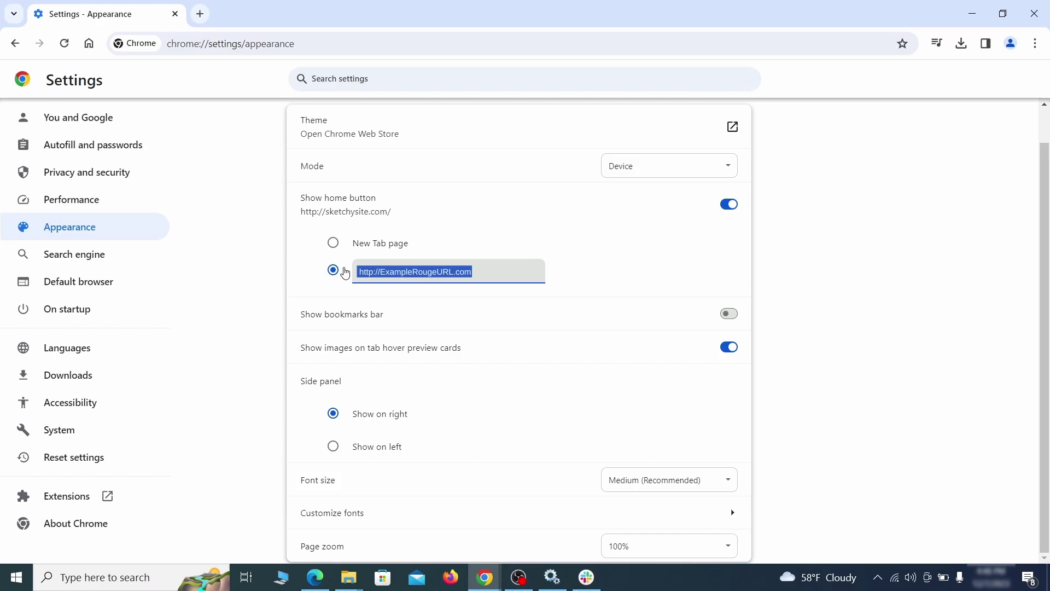
{"action": "key", "text": "BackSpace"}
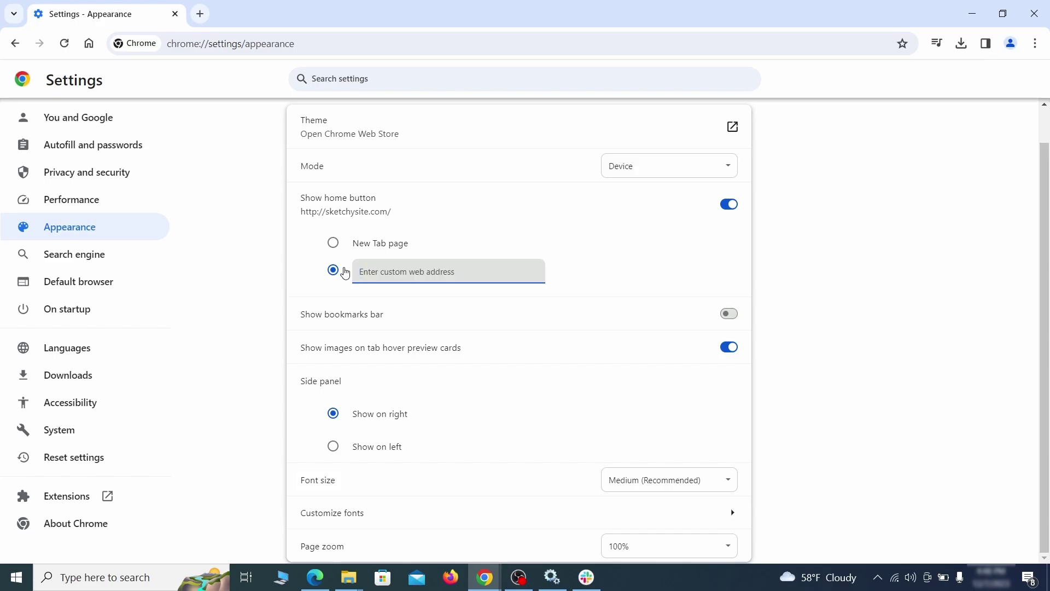
Set the search engine used in the address bar to Google.
{"action": "left_click", "coordinate": [111, 258]}
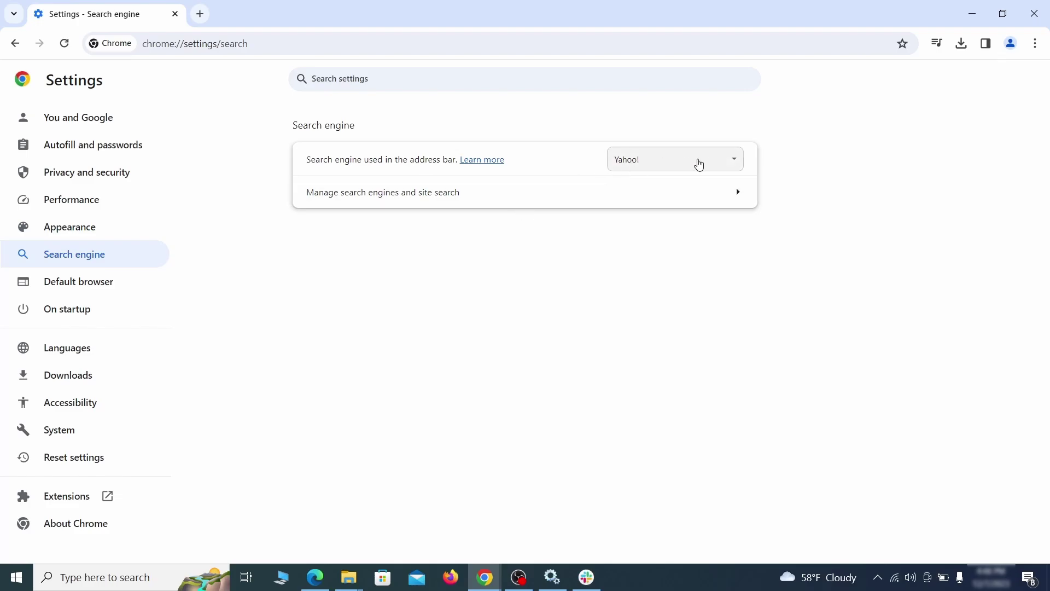
{"action": "left_click", "coordinate": [718, 163]}
{"action": "left_click", "coordinate": [699, 177]}
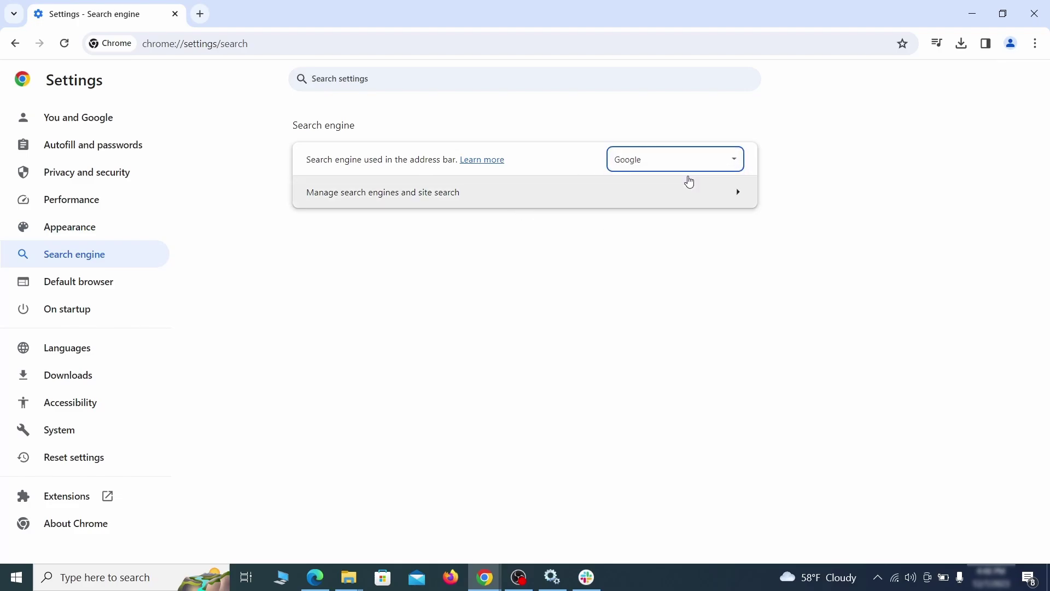
Delete the ExampleRougeURL.com entry from the site search list among the managed search engines.
{"action": "left_click", "coordinate": [675, 201]}
{"action": "scroll", "coordinate": [678, 284], "scroll_direction": "down", "scroll_amount": 2}
{"action": "scroll", "coordinate": [678, 284], "scroll_direction": "down", "scroll_amount": 5}
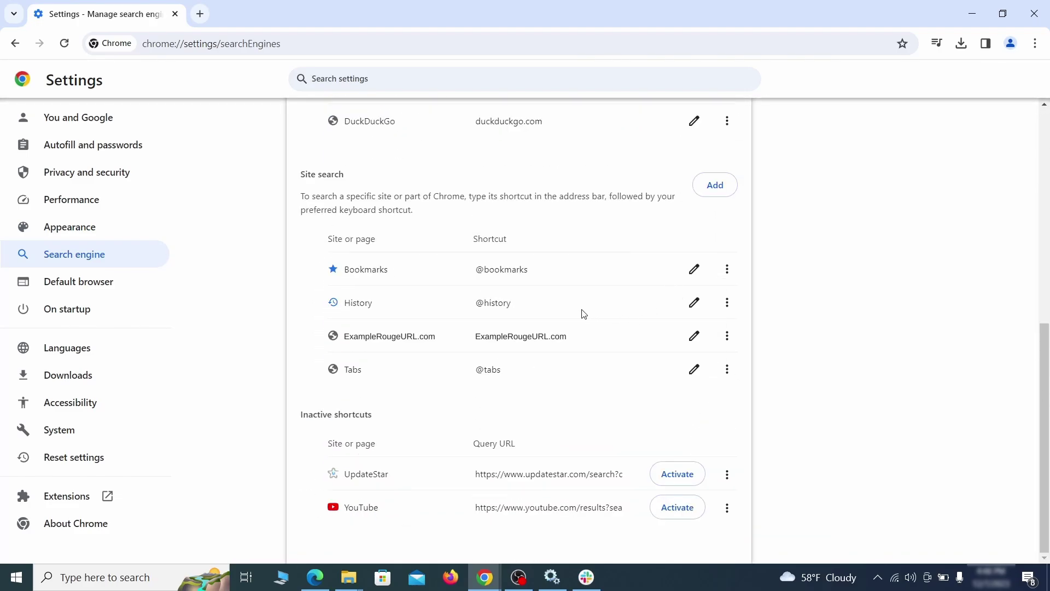
{"action": "left_click", "coordinate": [726, 336]}
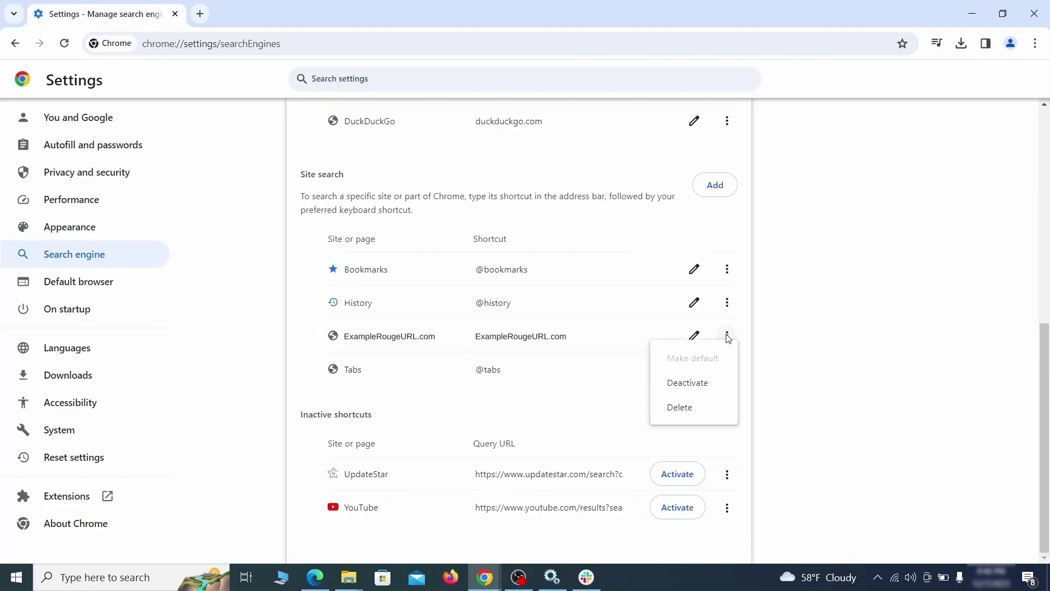
{"action": "left_click", "coordinate": [681, 409]}
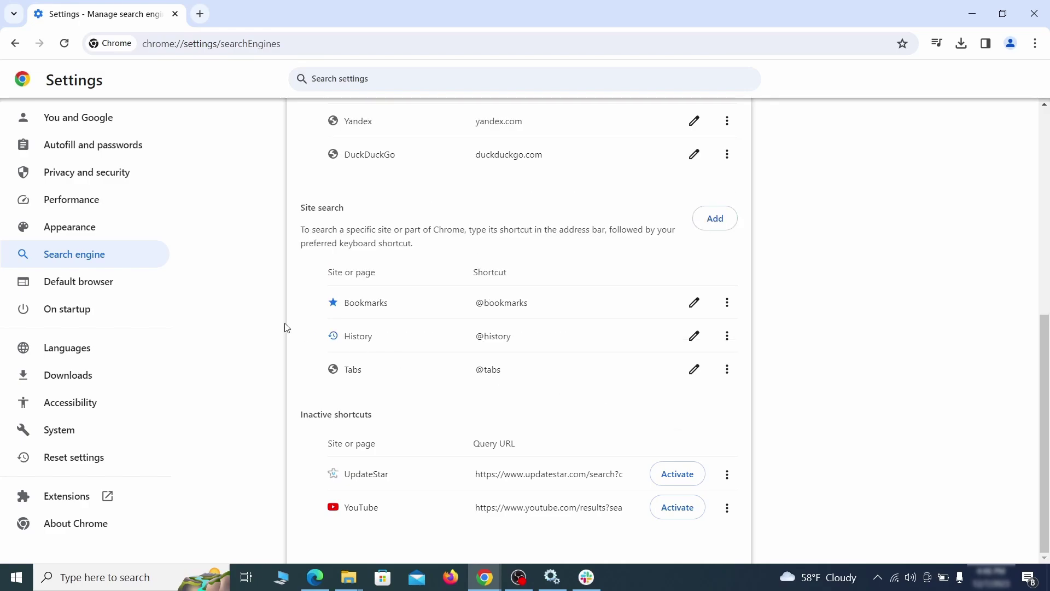
Remove the ExampleRougeURL.com page from the startup pages and choose to continue where you left off on startup.
{"action": "left_click", "coordinate": [82, 307]}
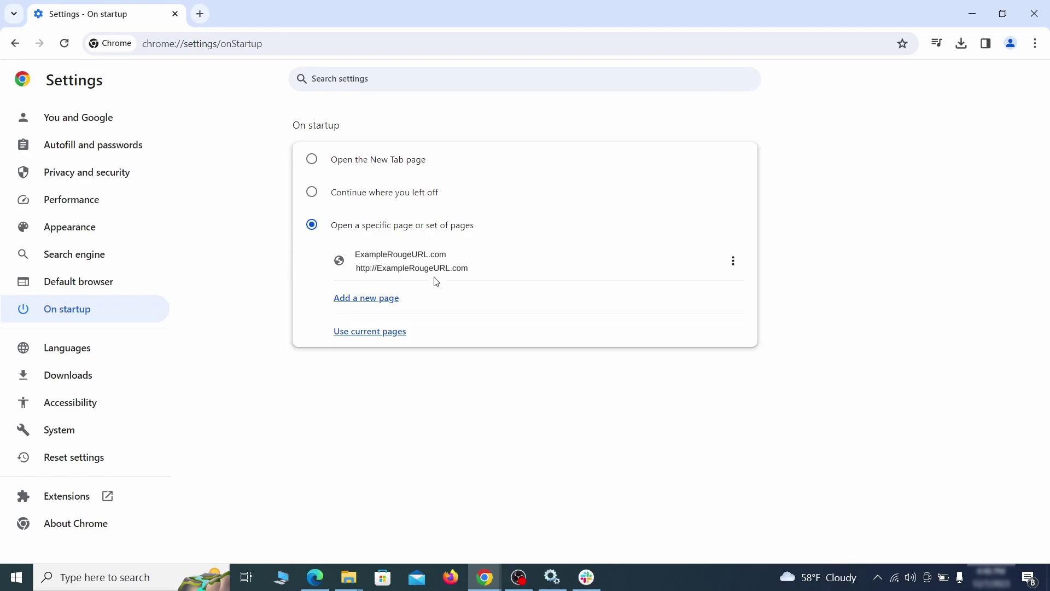
{"action": "left_click", "coordinate": [733, 262]}
{"action": "left_click", "coordinate": [702, 294]}
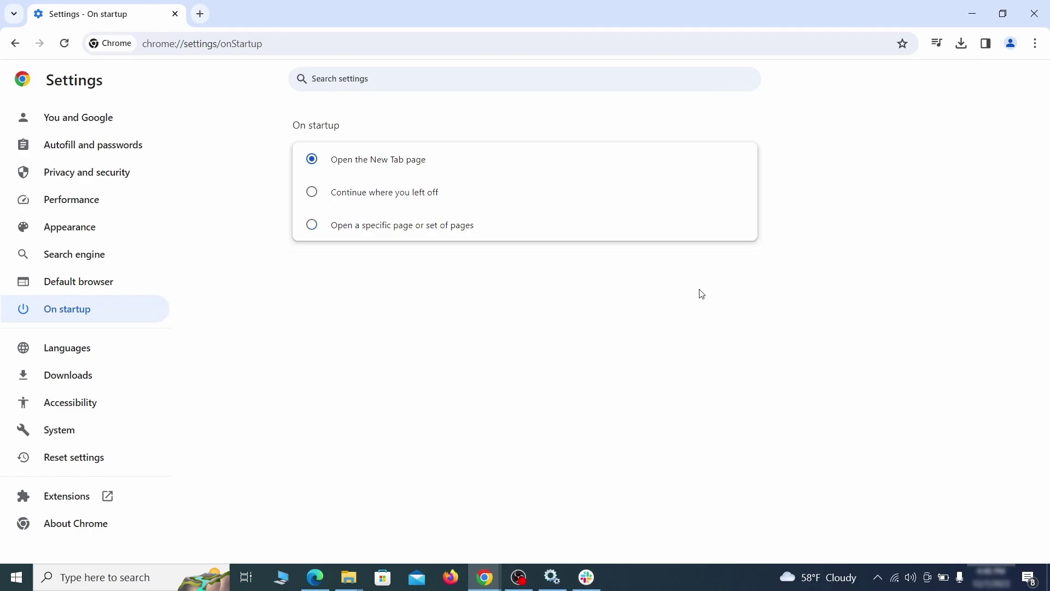
{"action": "left_click", "coordinate": [312, 197]}
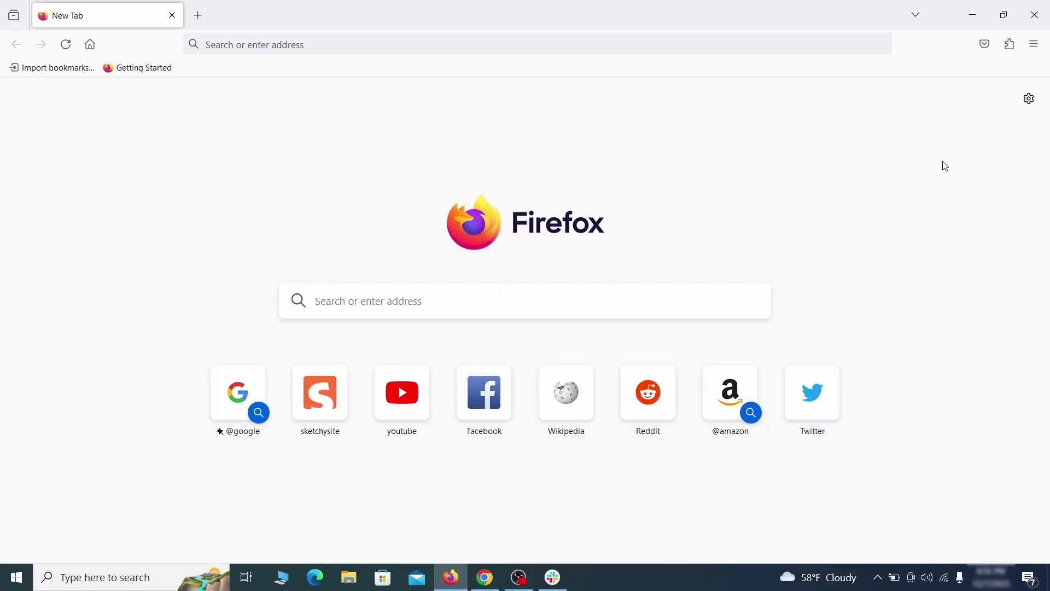
Switch to Firefox, then disable and remove the Contenu+ extension in the Add-ons Manager.
{"action": "left_click", "coordinate": [1011, 44]}
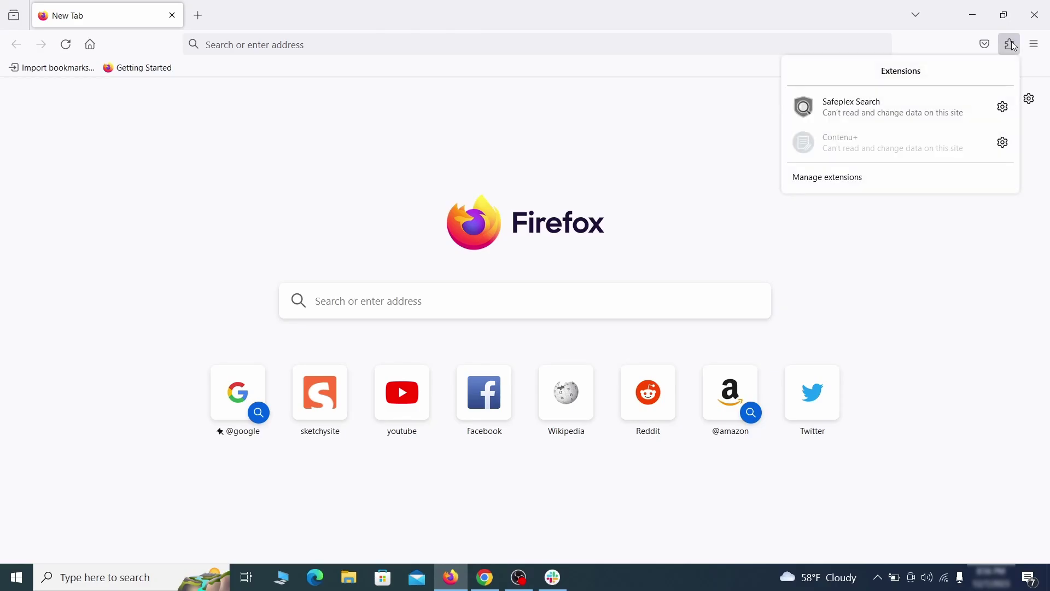
{"action": "left_click", "coordinate": [883, 179]}
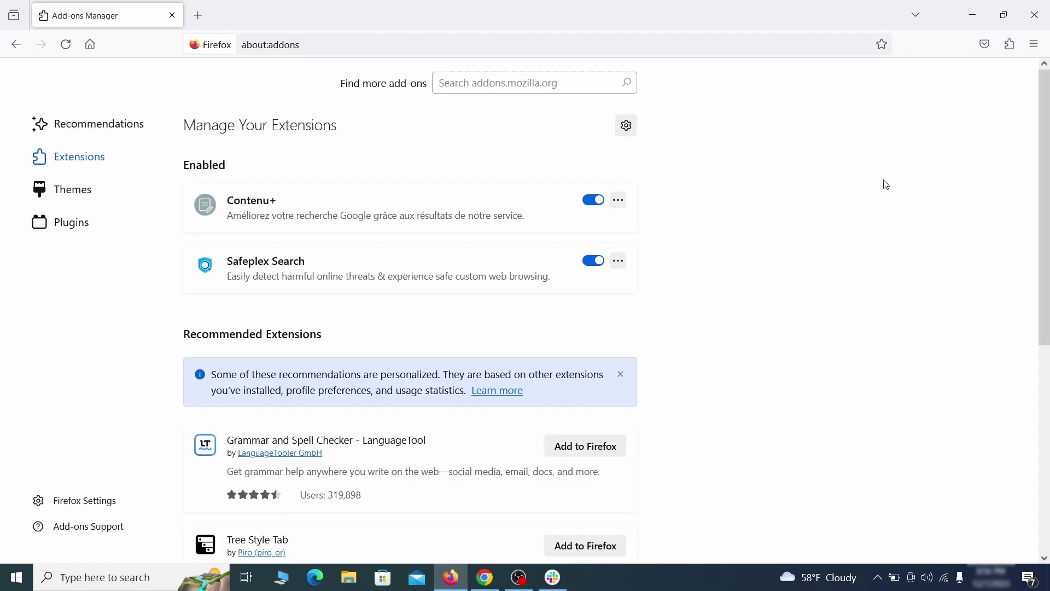
{"action": "left_click", "coordinate": [592, 200]}
{"action": "left_click", "coordinate": [619, 199]}
{"action": "left_click", "coordinate": [664, 221]}
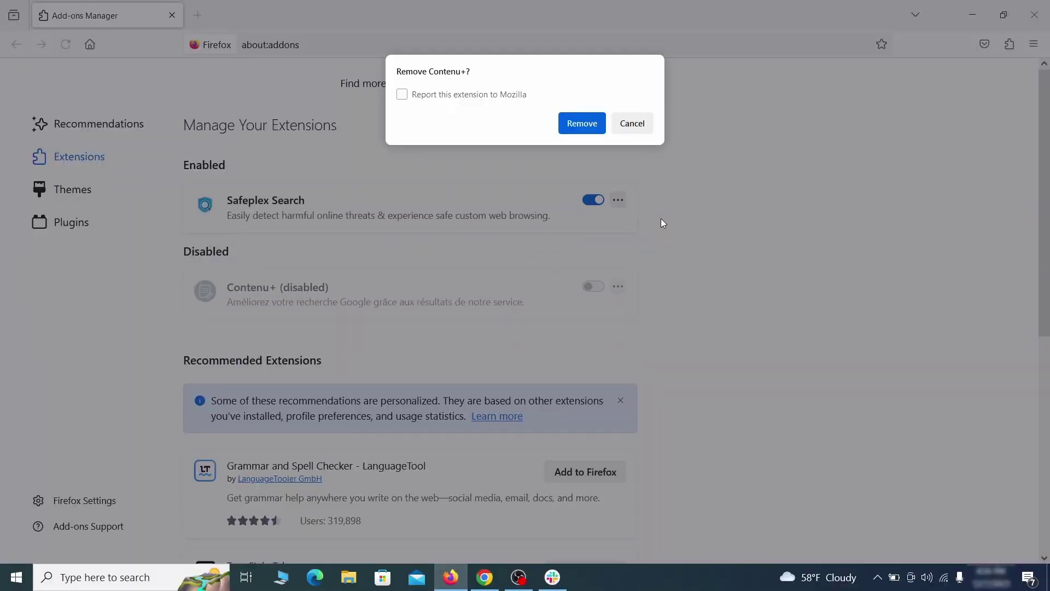
{"action": "left_click", "coordinate": [596, 129]}
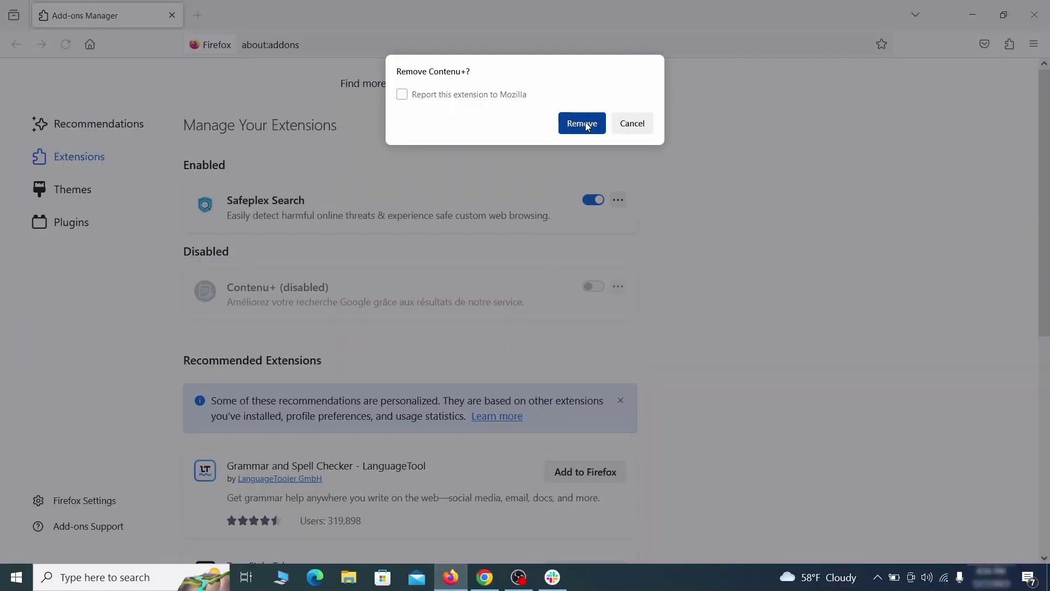
Clear the custom ExampleRougeURL.com homepage for new windows in Firefox's Home settings.
{"action": "left_click", "coordinate": [1034, 44]}
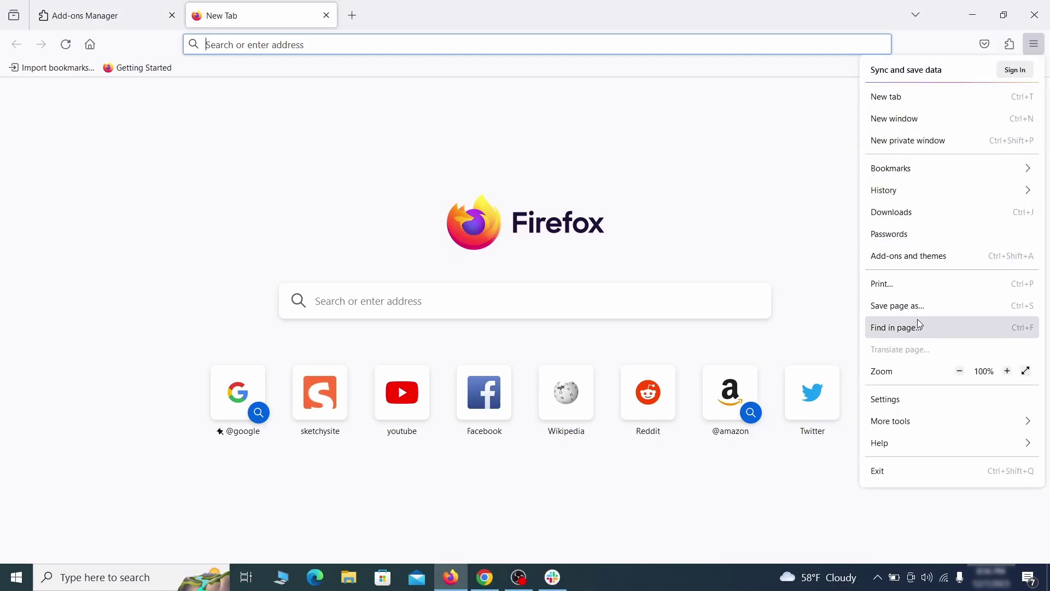
{"action": "left_click", "coordinate": [909, 403]}
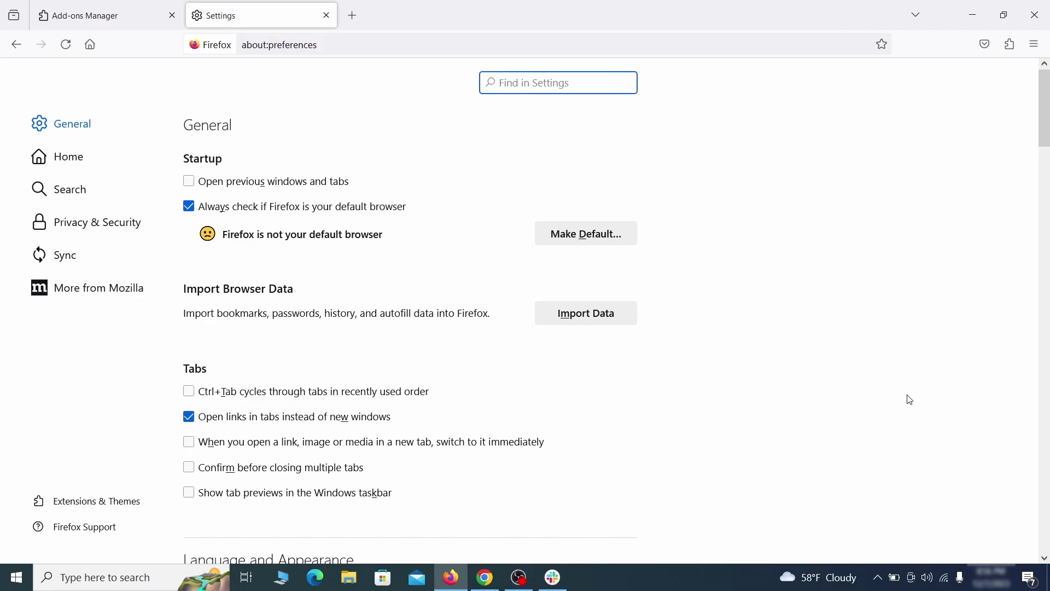
{"action": "left_click", "coordinate": [78, 158]}
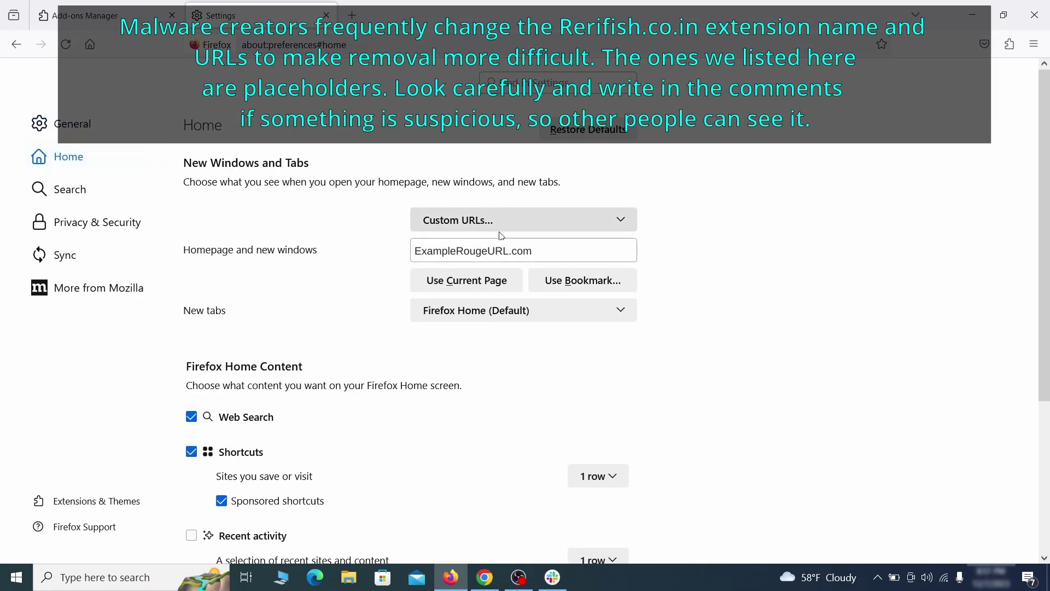
{"action": "triple_click", "coordinate": [530, 250]}
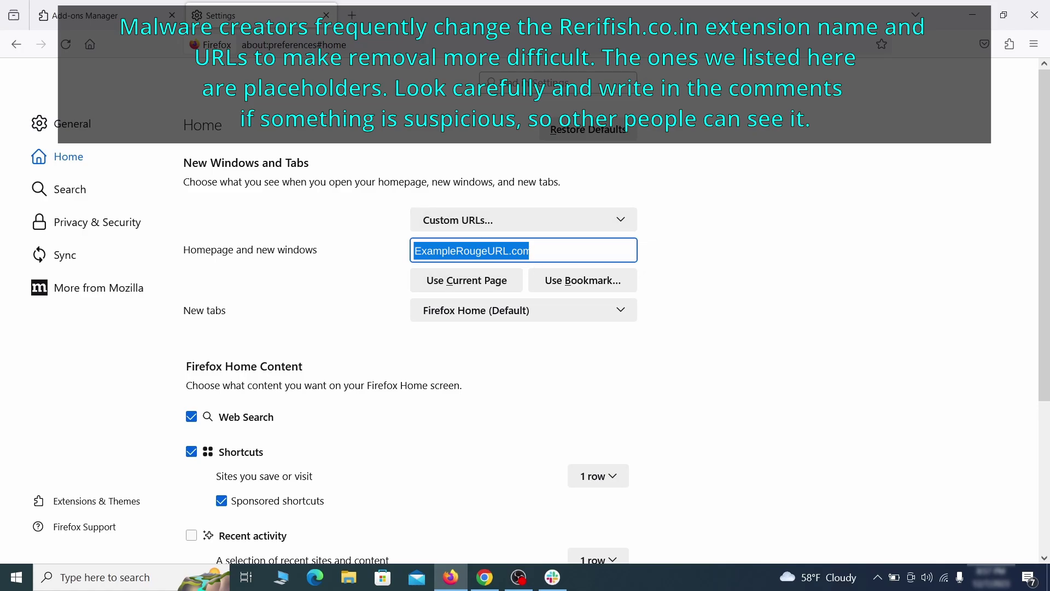
{"action": "key", "text": "BackSpace"}
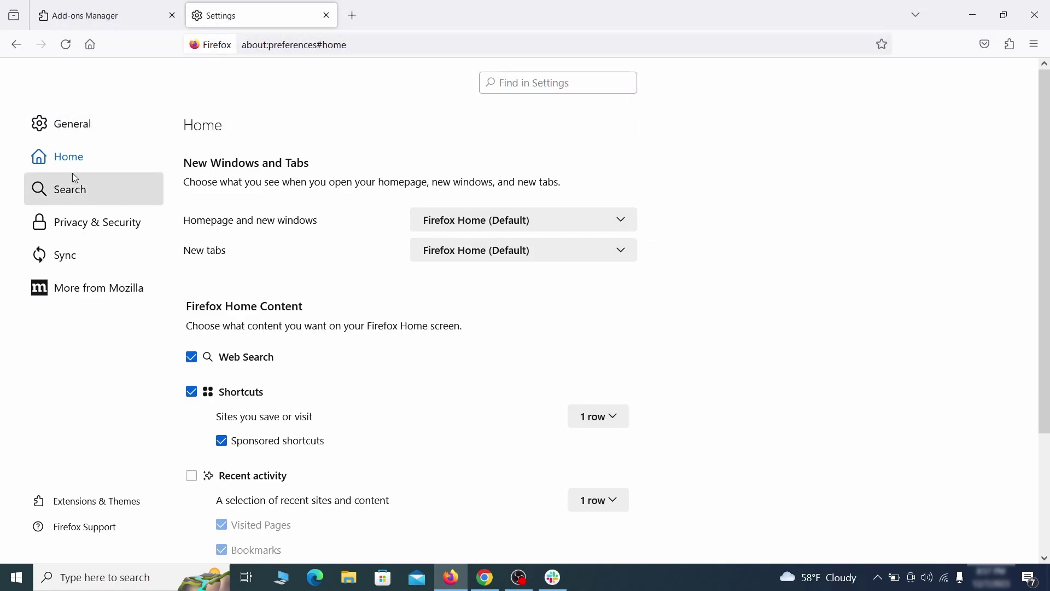
Set Firefox's default search engine to Google.
{"action": "left_click", "coordinate": [74, 189]}
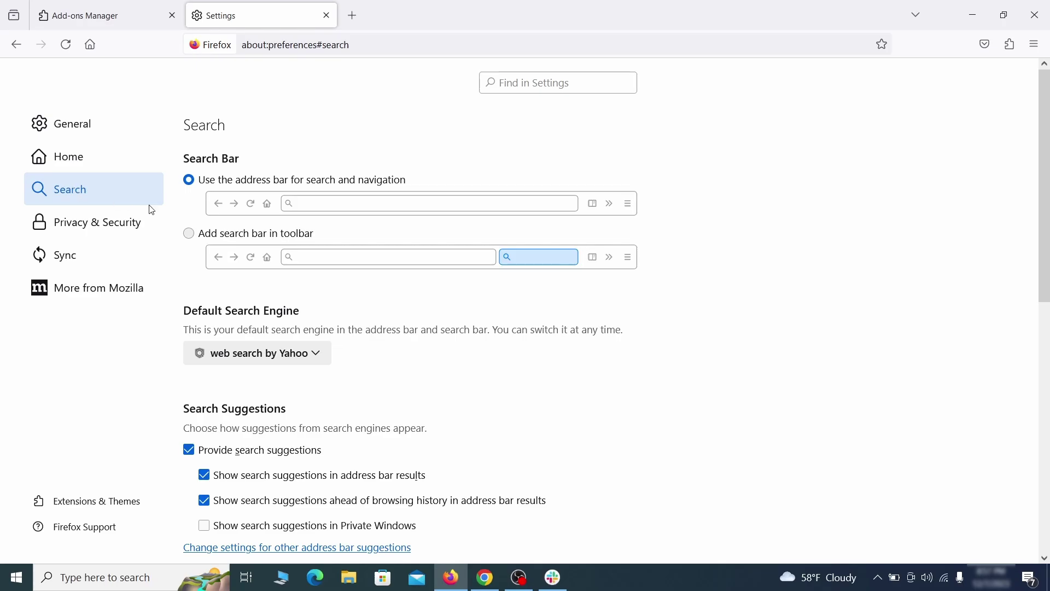
{"action": "scroll", "coordinate": [352, 290], "scroll_direction": "down", "scroll_amount": 2}
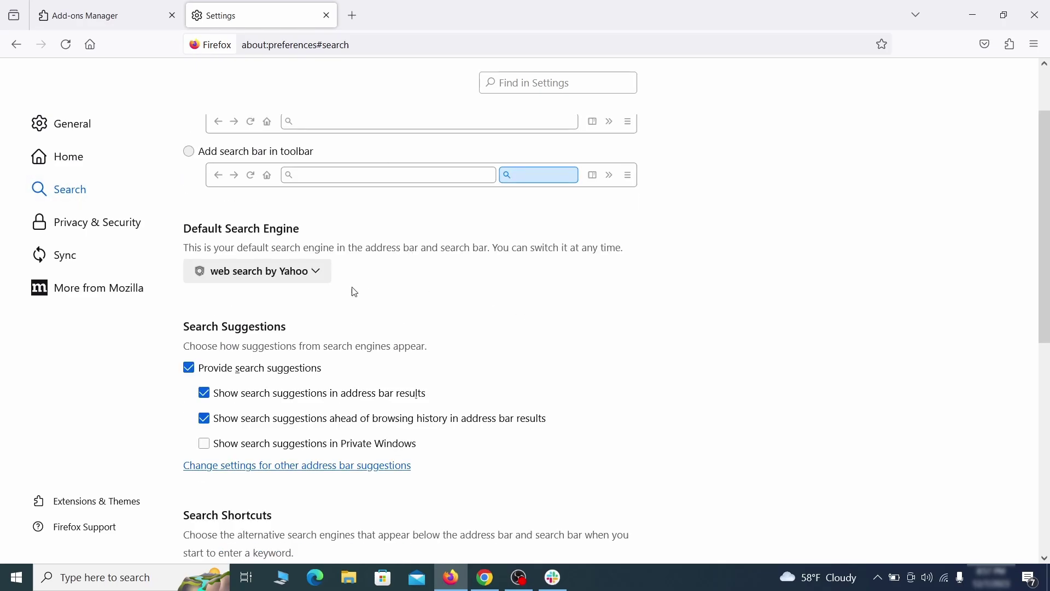
{"action": "left_click", "coordinate": [312, 276]}
{"action": "left_click", "coordinate": [305, 293]}
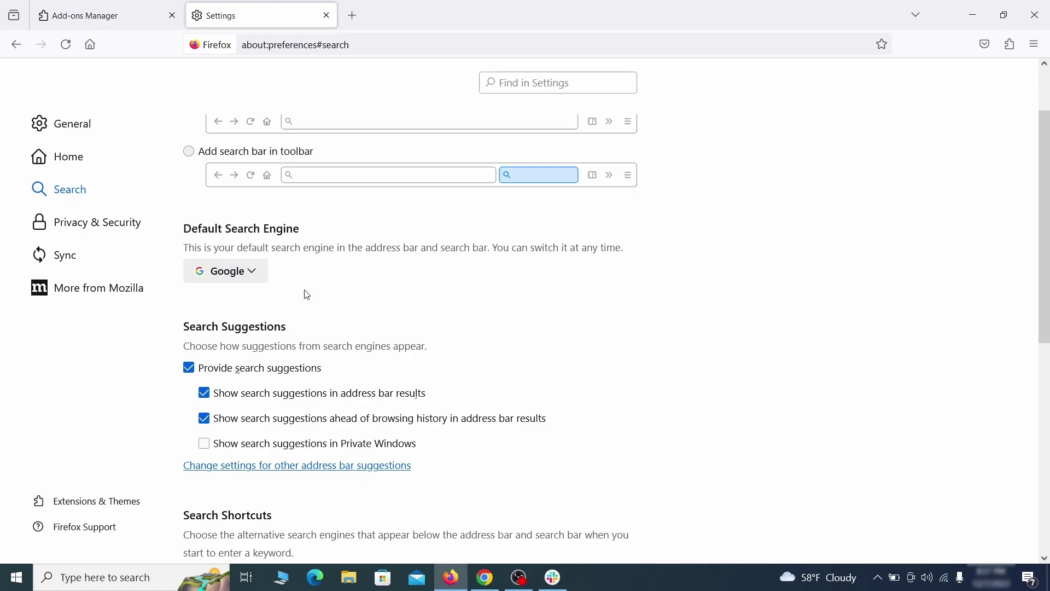
Remove the "web search by Yahoo" engine with the Safeplex Search keyword from Firefox's search shortcuts.
{"action": "scroll", "coordinate": [509, 306], "scroll_direction": "down", "scroll_amount": 4}
{"action": "scroll", "coordinate": [573, 277], "scroll_direction": "down", "scroll_amount": 2}
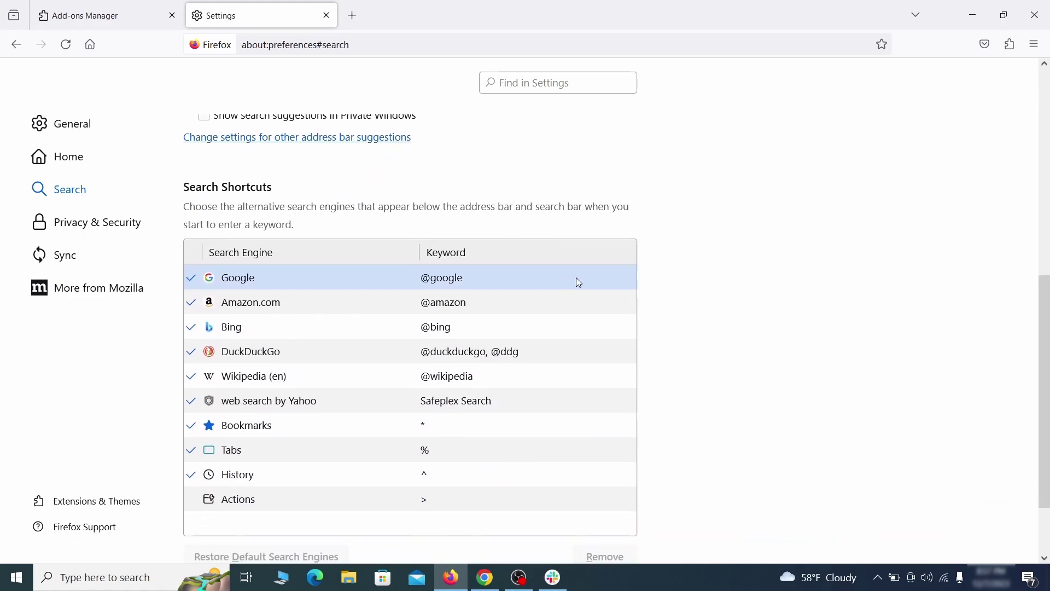
{"action": "scroll", "coordinate": [576, 278], "scroll_direction": "down", "scroll_amount": 2}
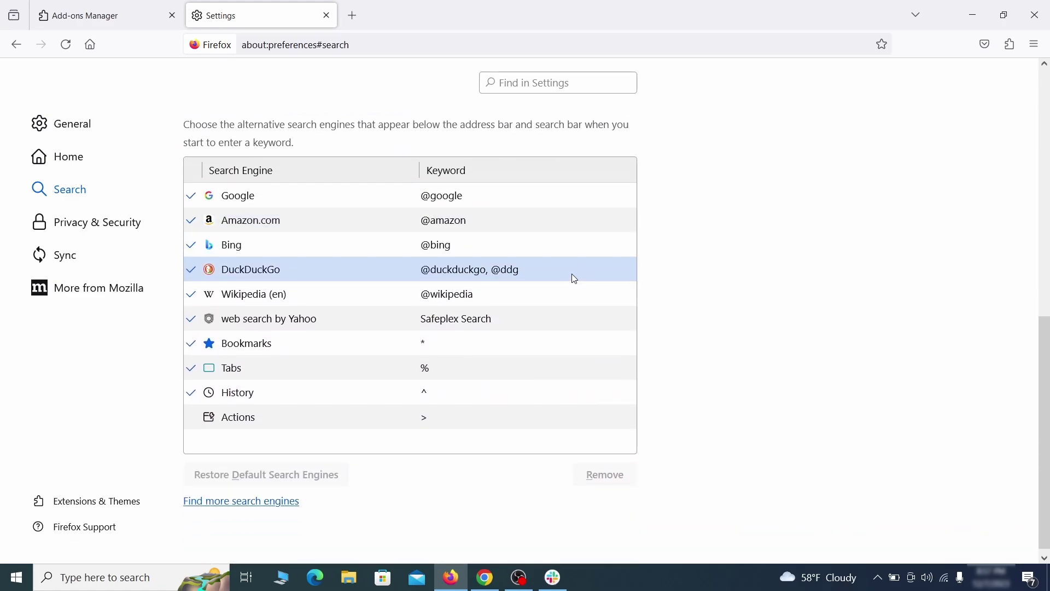
{"action": "left_click", "coordinate": [521, 323]}
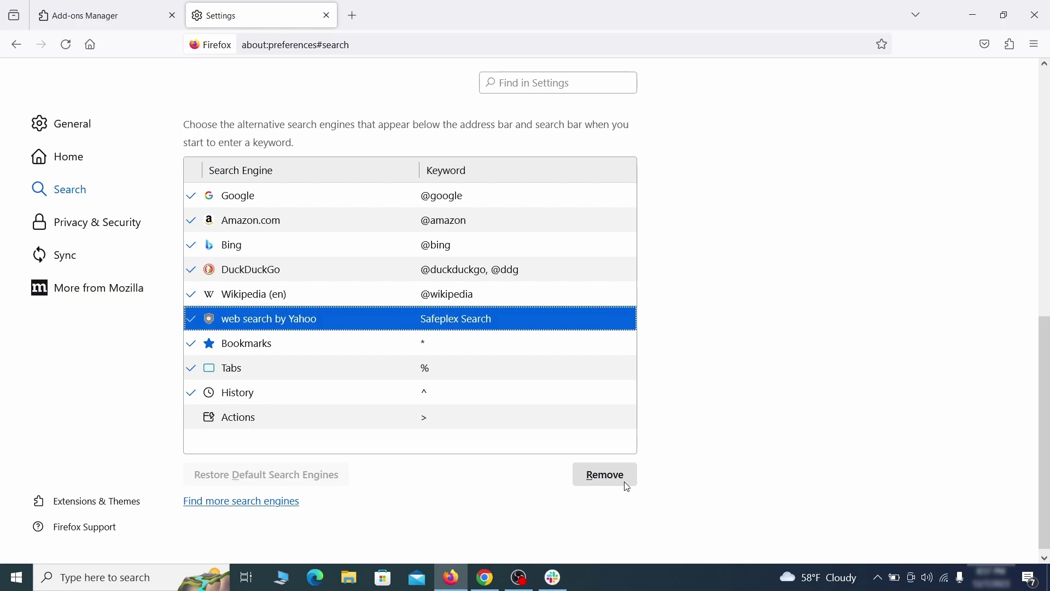
{"action": "left_click", "coordinate": [607, 476]}
{"action": "scroll", "coordinate": [498, 342], "scroll_direction": "up", "scroll_amount": 4}
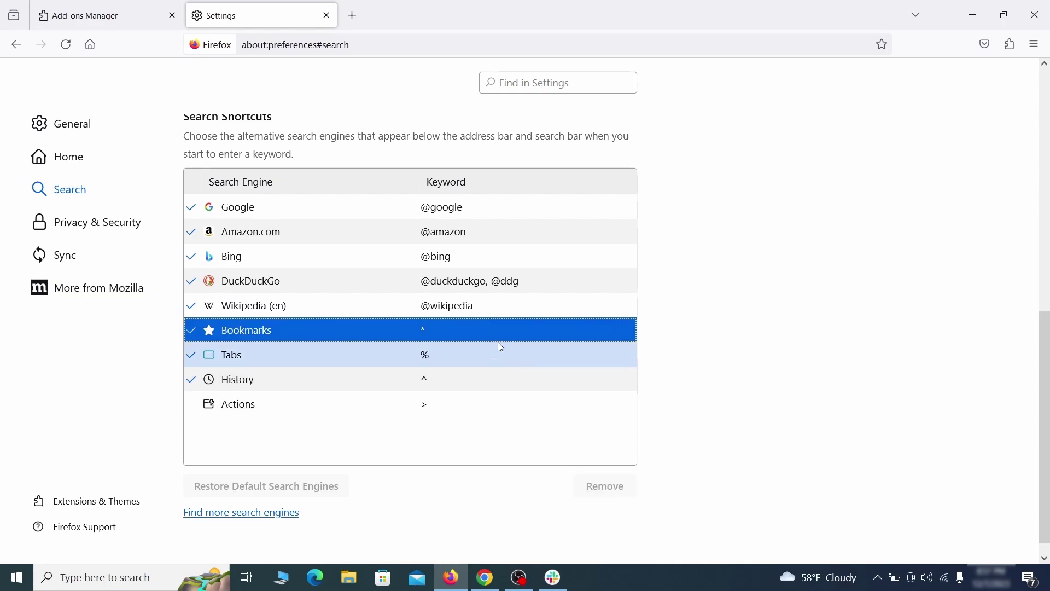
Clear all cookies, site data and cached web content in Firefox's Privacy & Security settings.
{"action": "left_click", "coordinate": [102, 220]}
{"action": "scroll", "coordinate": [698, 251], "scroll_direction": "down", "scroll_amount": 10}
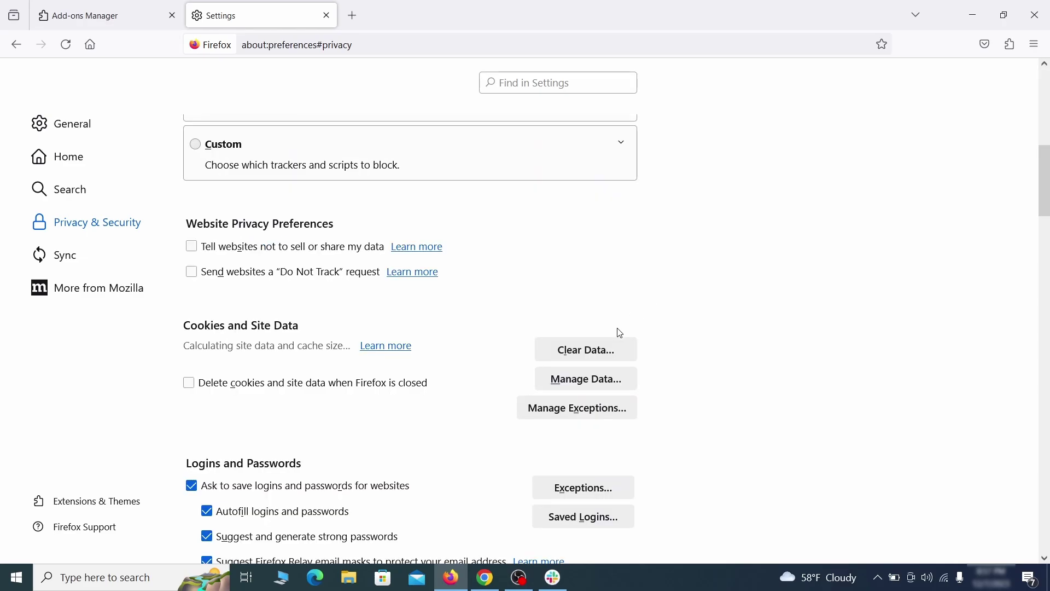
{"action": "left_click", "coordinate": [599, 351]}
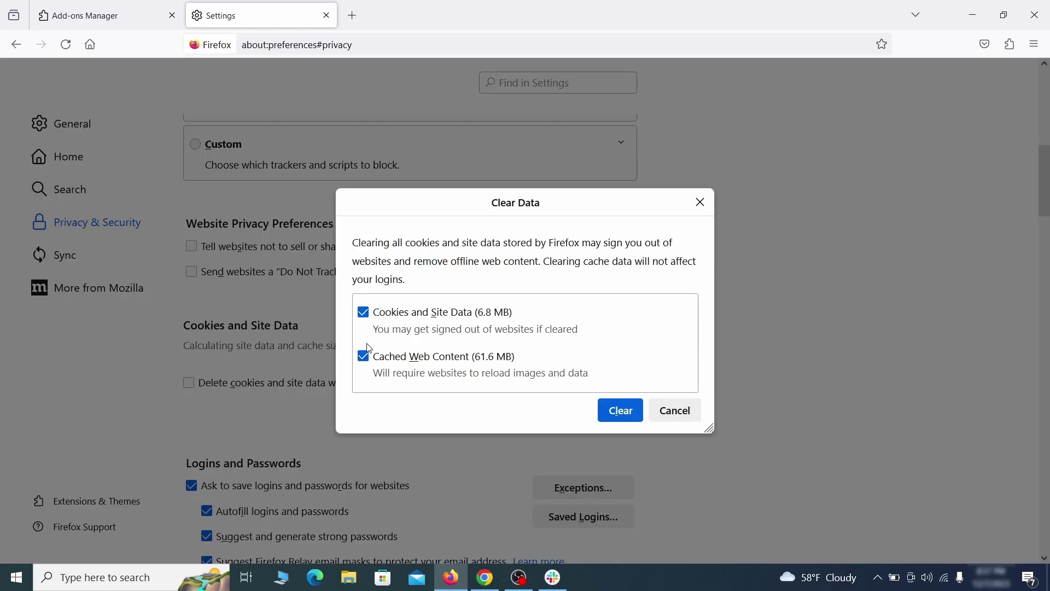
{"action": "left_click", "coordinate": [640, 411]}
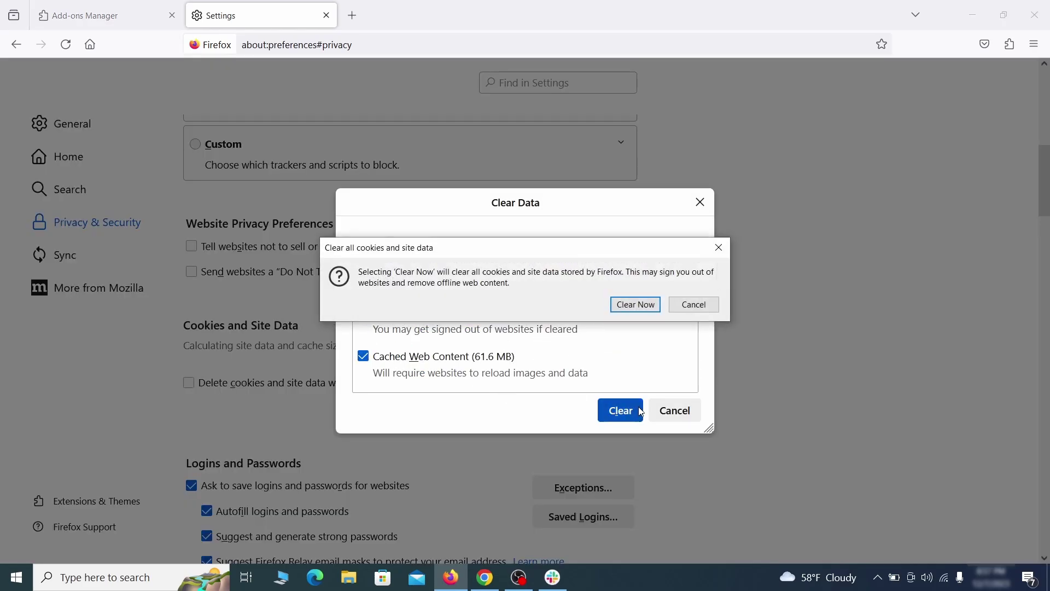
{"action": "left_click", "coordinate": [640, 304]}
Open the notification permission settings in Firefox's Privacy & Security section.
{"action": "scroll", "coordinate": [711, 333], "scroll_direction": "down", "scroll_amount": 5}
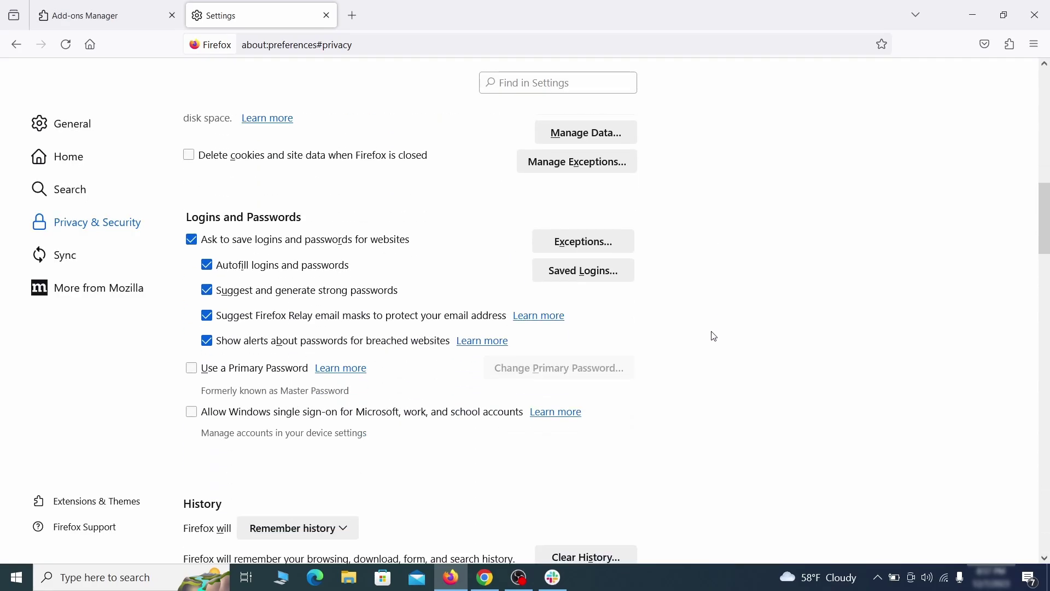
{"action": "scroll", "coordinate": [711, 334], "scroll_direction": "down", "scroll_amount": 10}
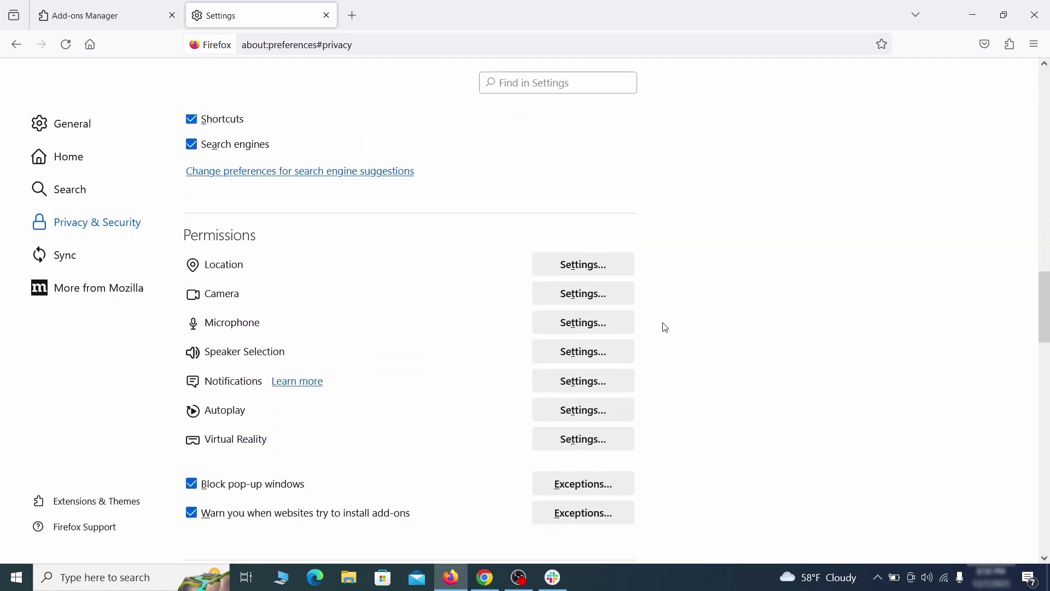
{"action": "left_click", "coordinate": [606, 385]}
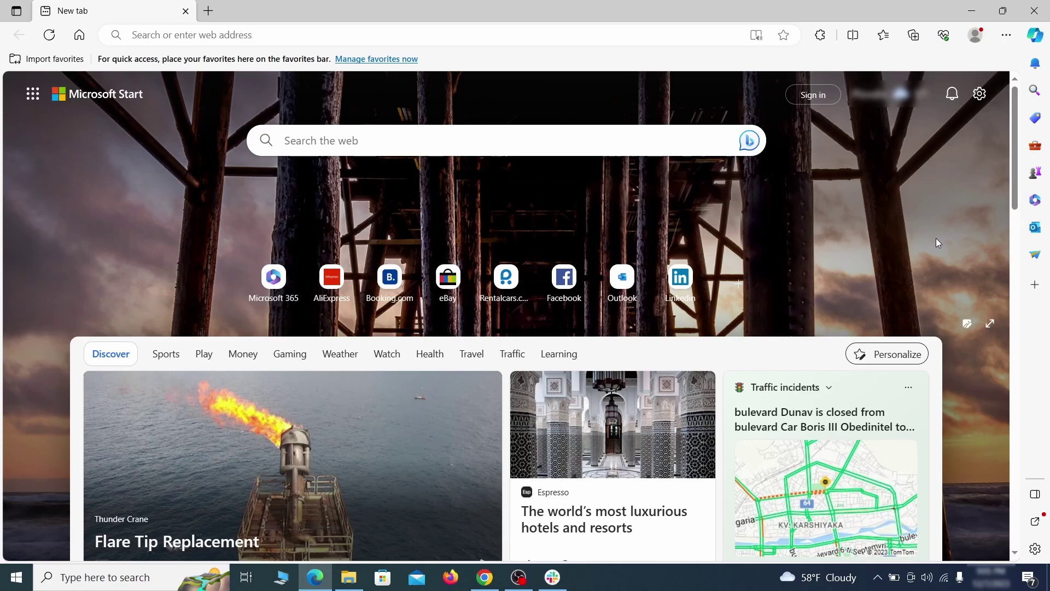
Switch to Microsoft Edge, then disable and remove the Quidco Cashback Reminder extension.
{"action": "left_click", "coordinate": [1006, 34]}
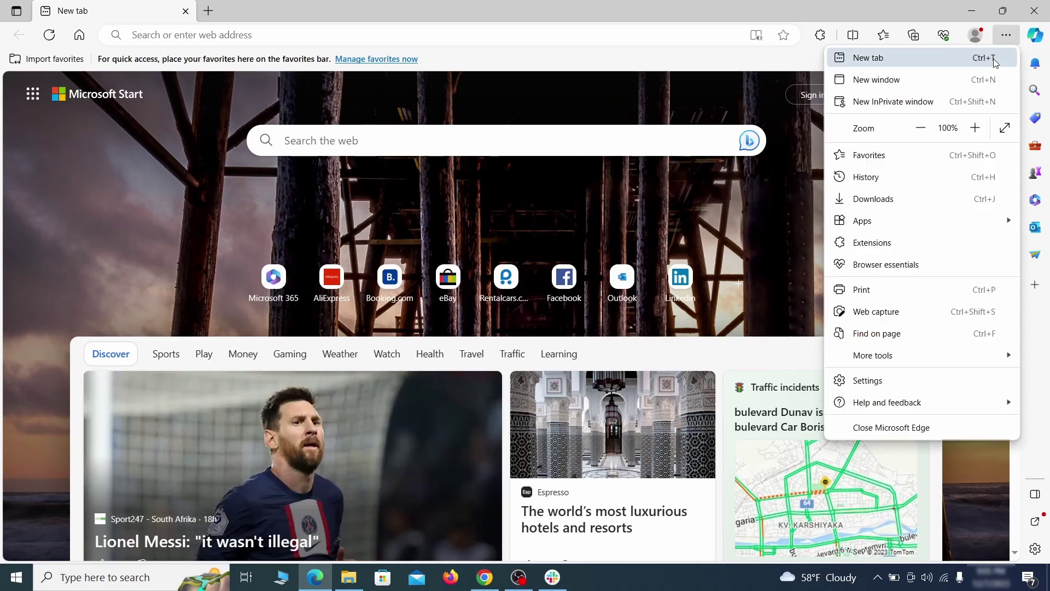
{"action": "left_click", "coordinate": [903, 241]}
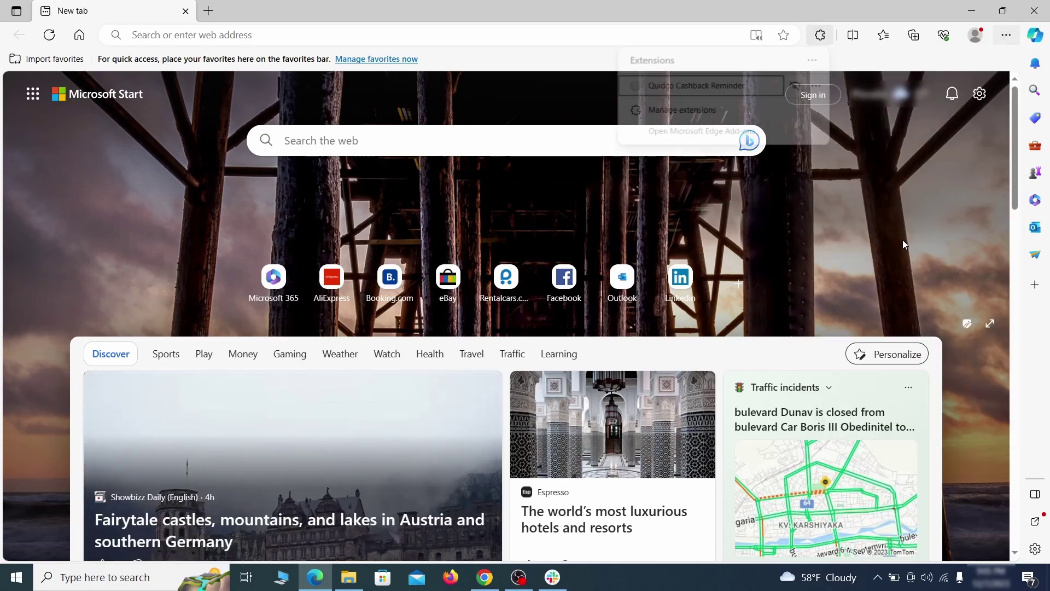
{"action": "left_click", "coordinate": [680, 112]}
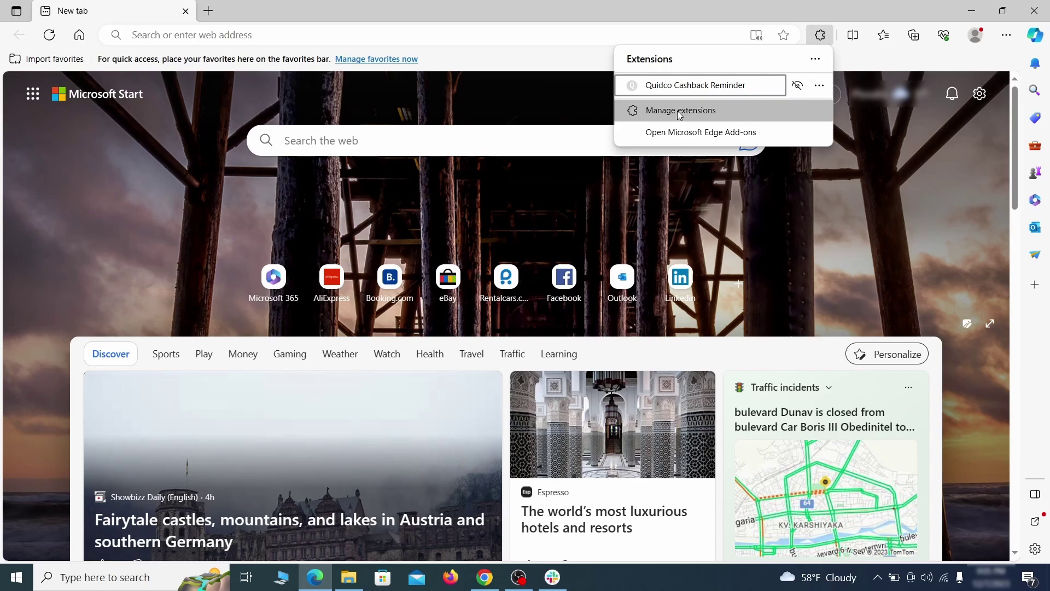
{"action": "left_click", "coordinate": [680, 113]}
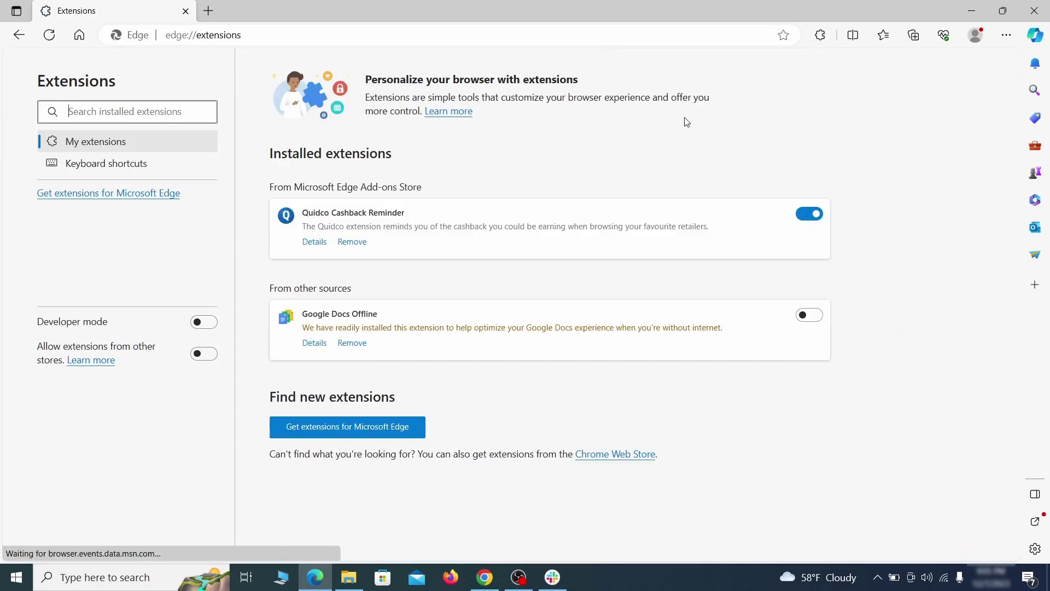
{"action": "left_click", "coordinate": [812, 215]}
{"action": "left_click", "coordinate": [351, 244]}
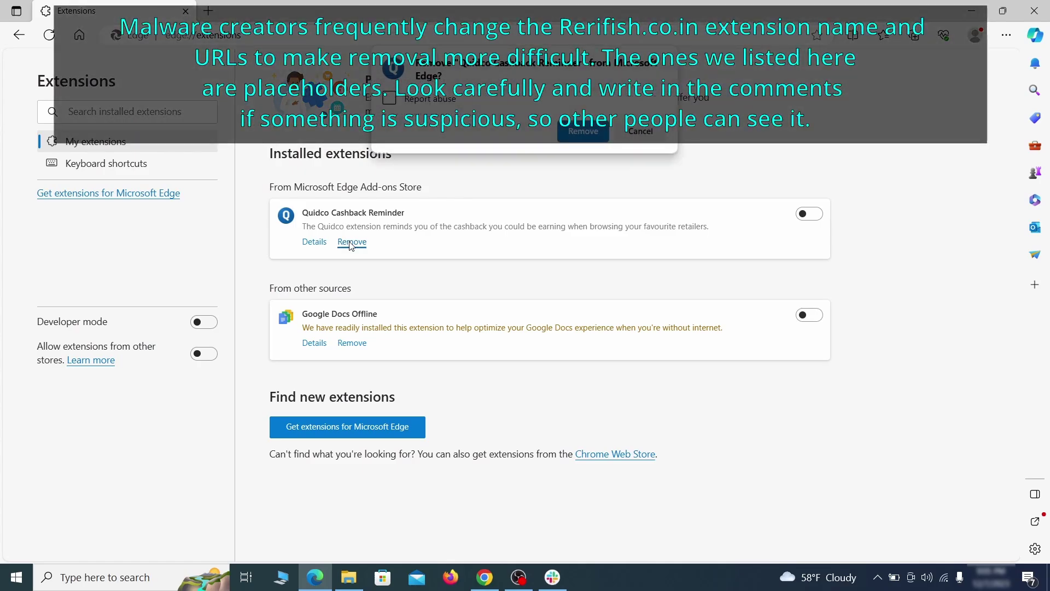
Open Edge's privacy settings in a new tab and clear the last hour's browsing data, including history, cookies, cached files and site permissions.
{"action": "key", "text": "ctrl+t"}
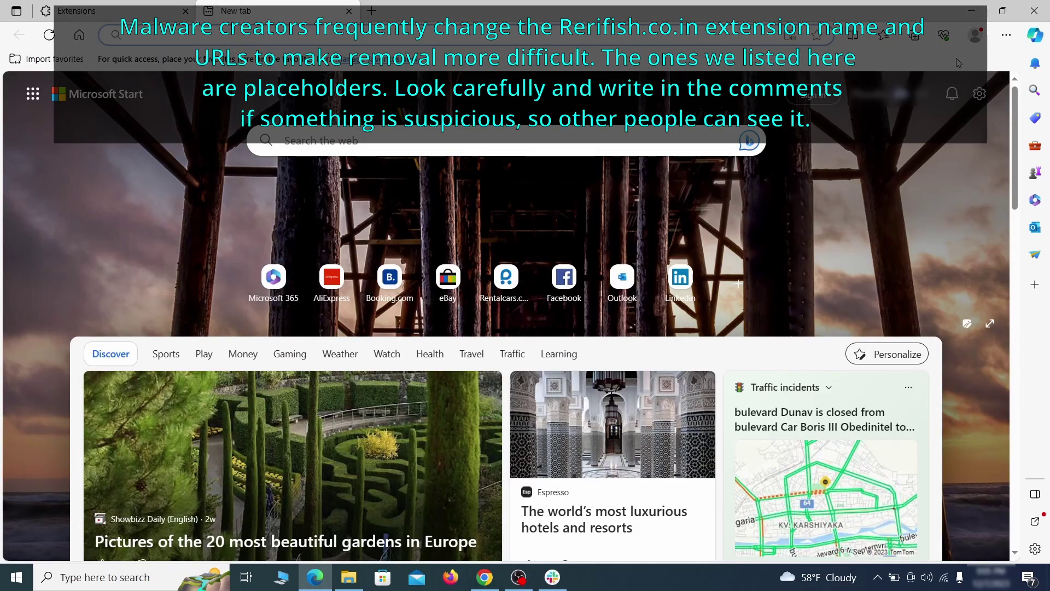
{"action": "left_click", "coordinate": [1006, 38]}
{"action": "left_click", "coordinate": [867, 379]}
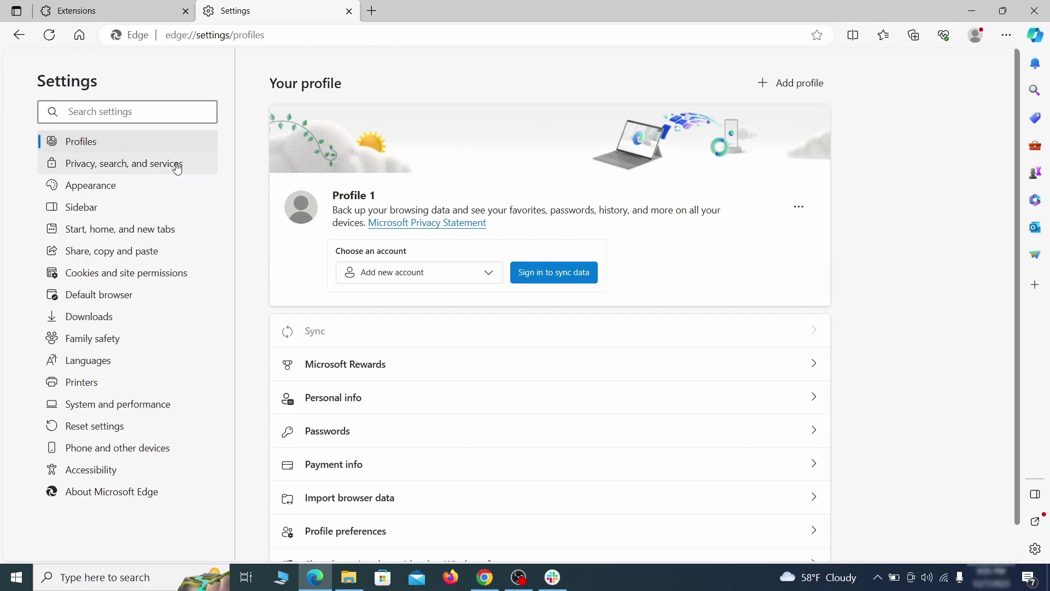
{"action": "left_click", "coordinate": [176, 165]}
{"action": "scroll", "coordinate": [569, 336], "scroll_direction": "down", "scroll_amount": 4}
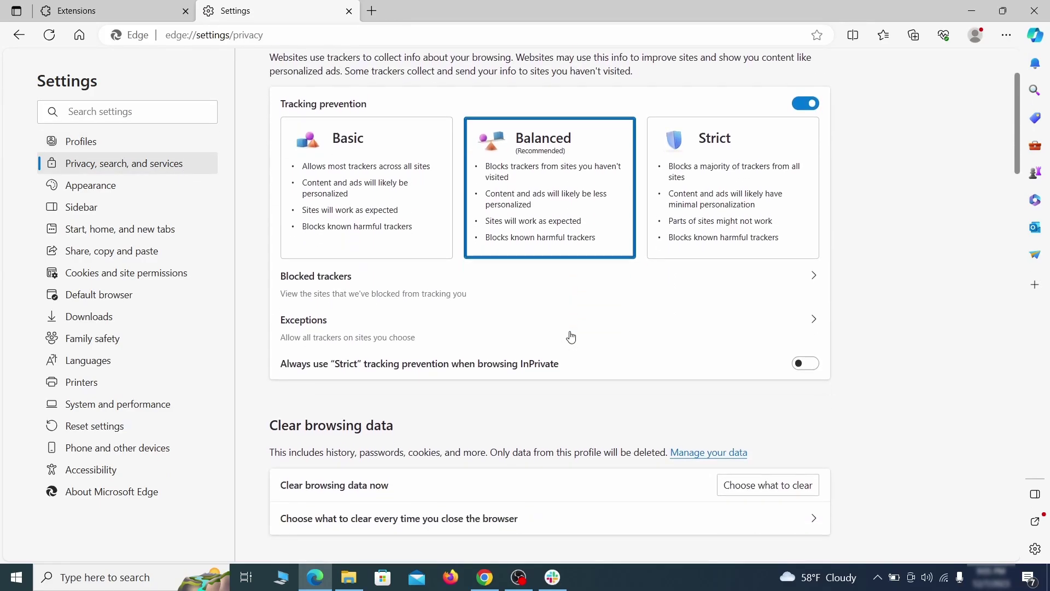
{"action": "left_click", "coordinate": [788, 384]}
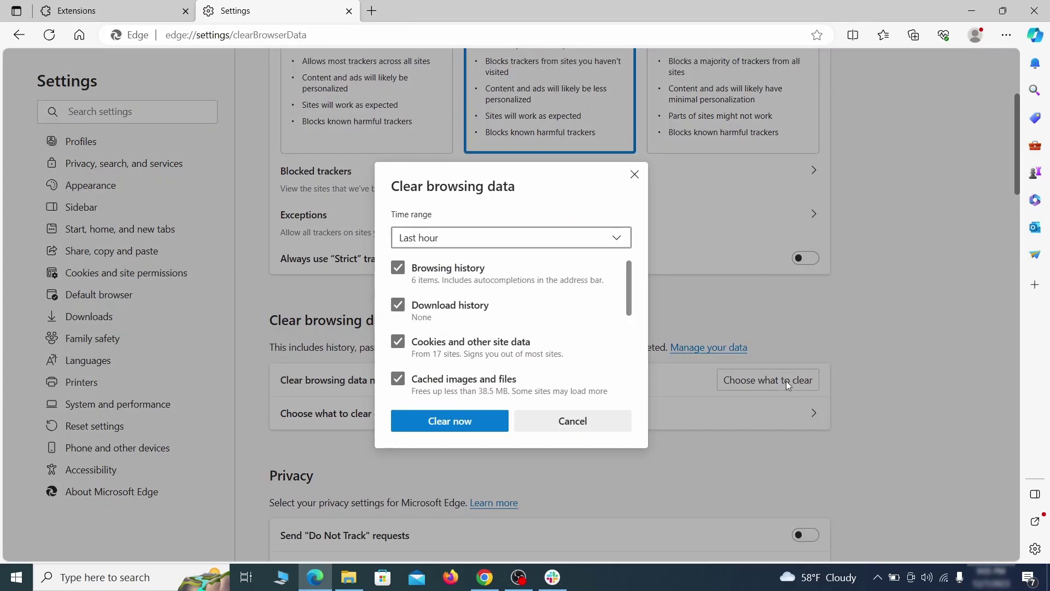
{"action": "scroll", "coordinate": [420, 267], "scroll_direction": "down", "scroll_amount": 5}
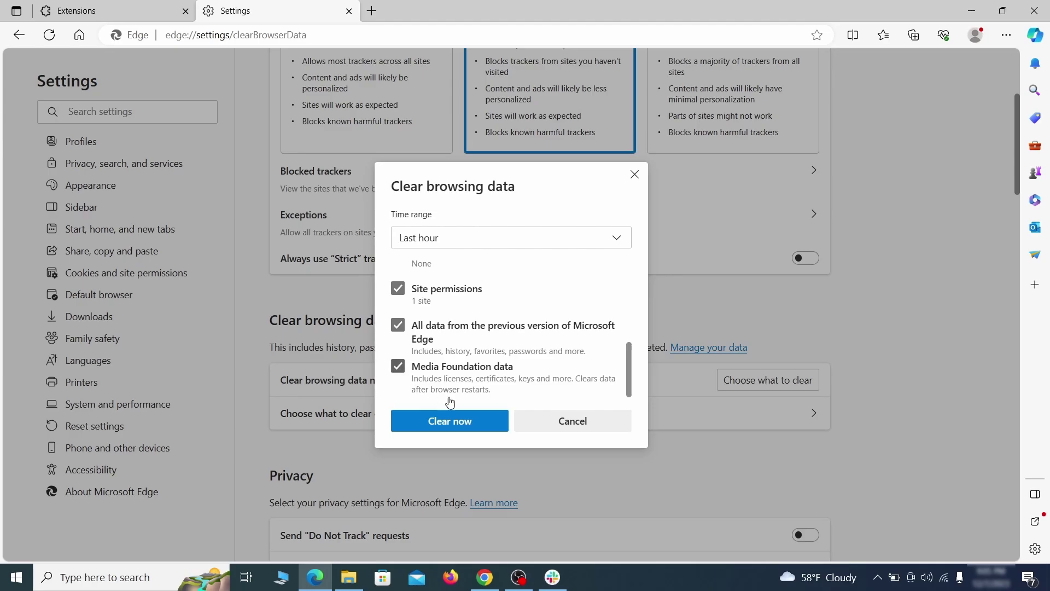
{"action": "left_click", "coordinate": [494, 426]}
Set the search engine used in Edge's address bar to Google.
{"action": "scroll", "coordinate": [679, 312], "scroll_direction": "down", "scroll_amount": 20}
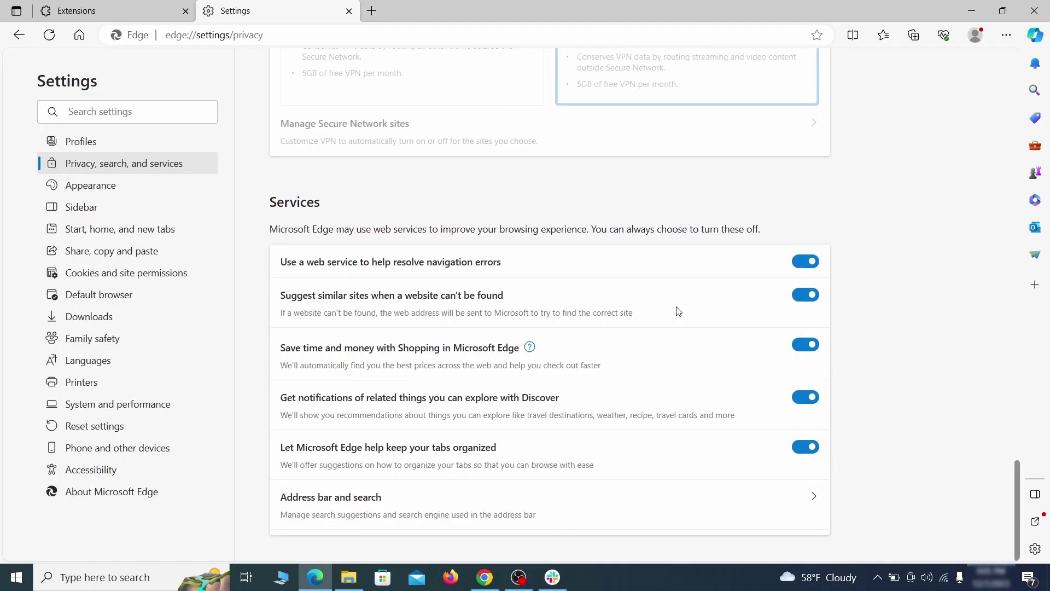
{"action": "left_click", "coordinate": [600, 514]}
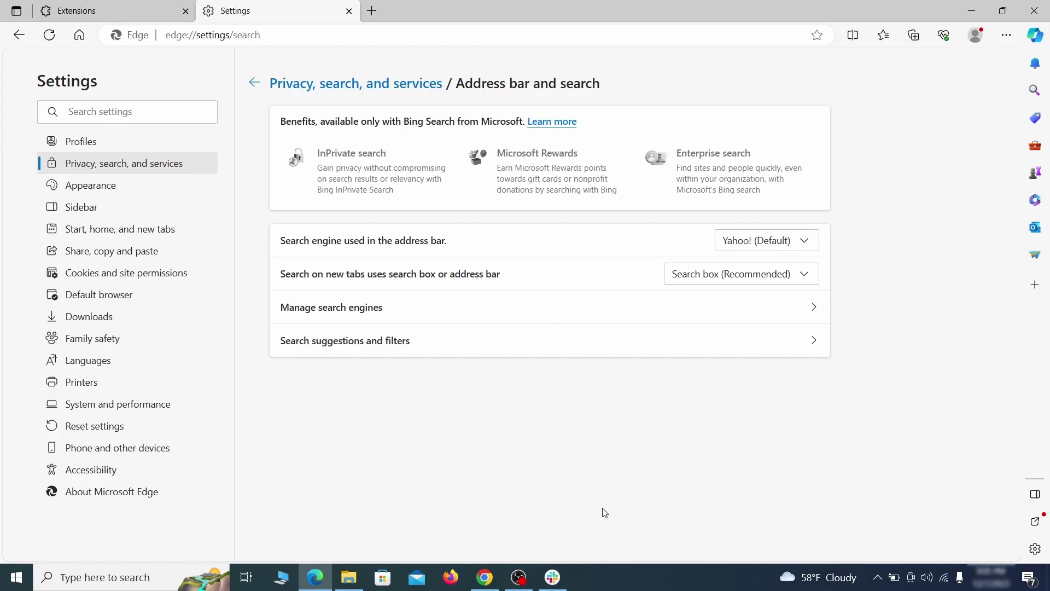
{"action": "left_click", "coordinate": [810, 242]}
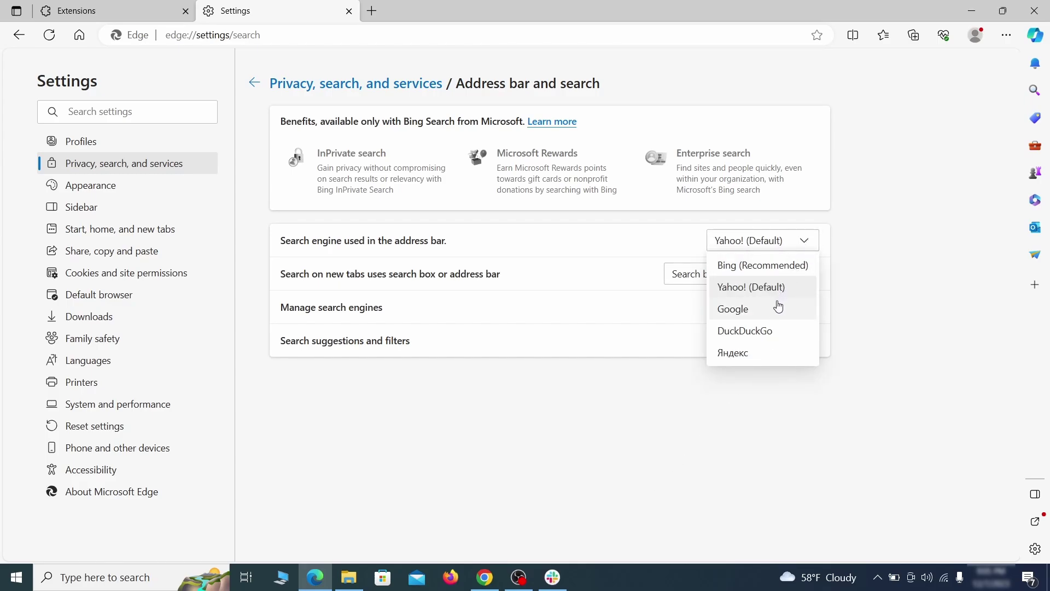
{"action": "left_click", "coordinate": [777, 307]}
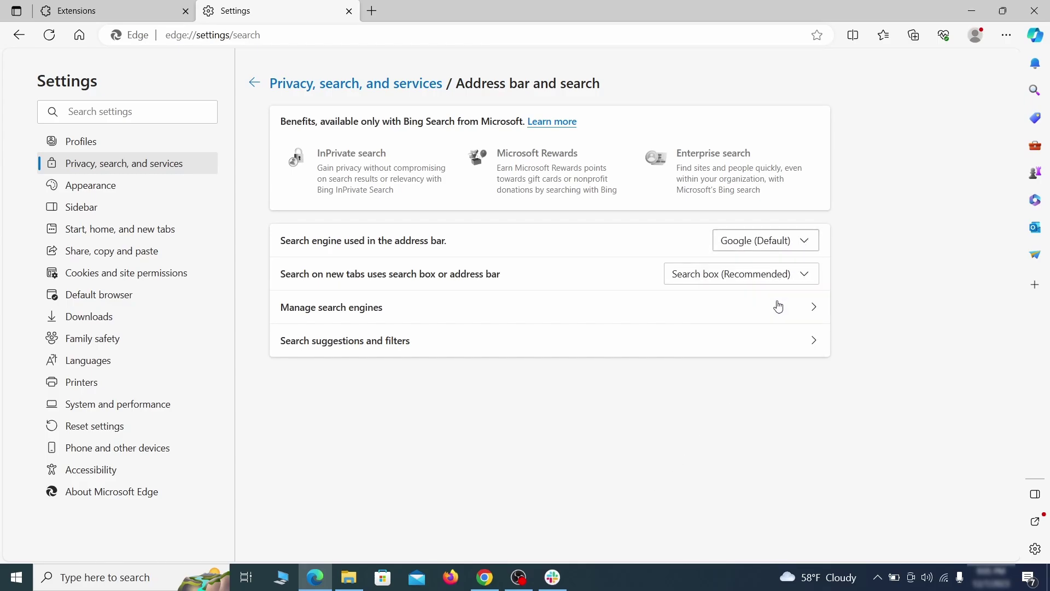
Remove the ExampleRougeURL.com entry from Edge's list of address bar search engines.
{"action": "left_click", "coordinate": [405, 316]}
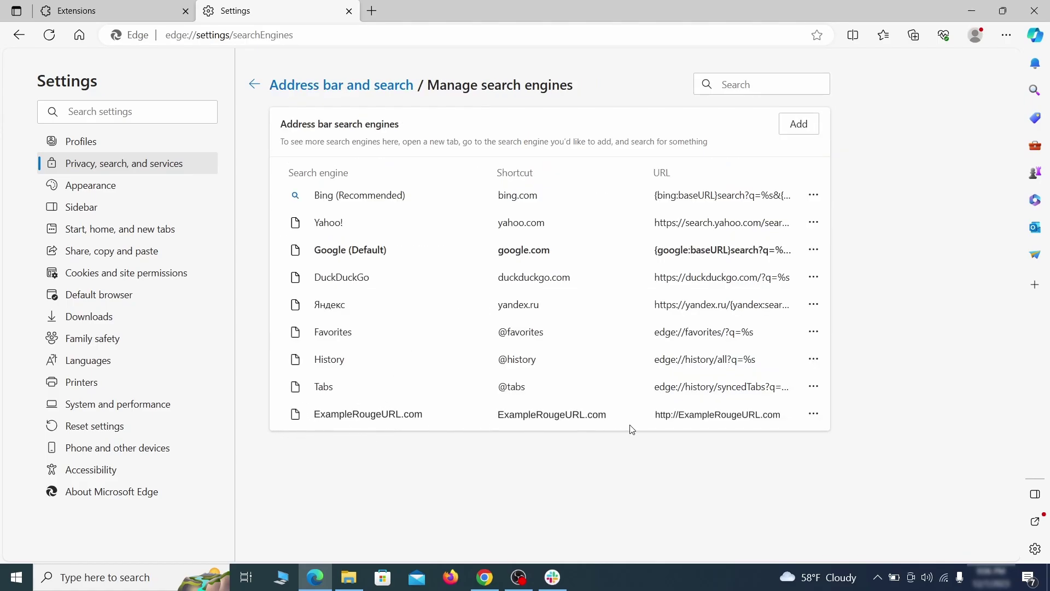
{"action": "left_click", "coordinate": [814, 414]}
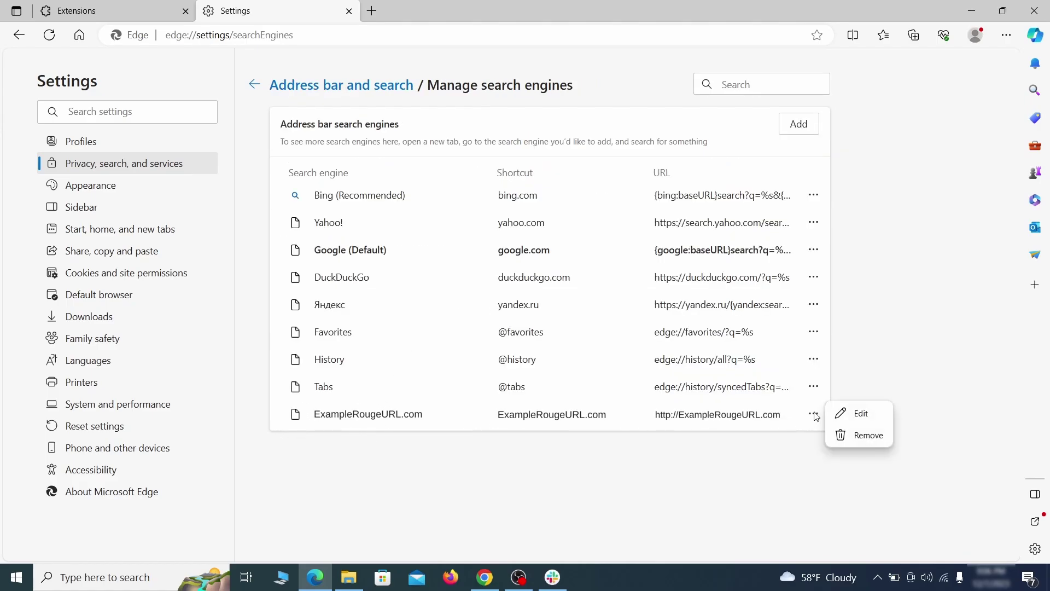
{"action": "left_click", "coordinate": [871, 437]}
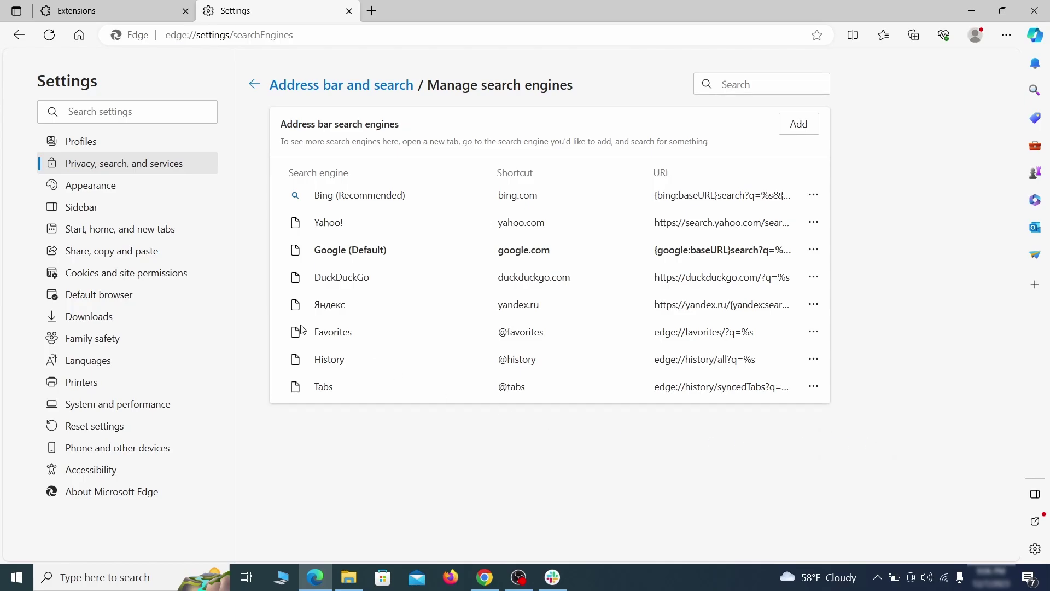
Delete ExampleRougeURL.com from the pages that open when Edge starts.
{"action": "left_click", "coordinate": [131, 229]}
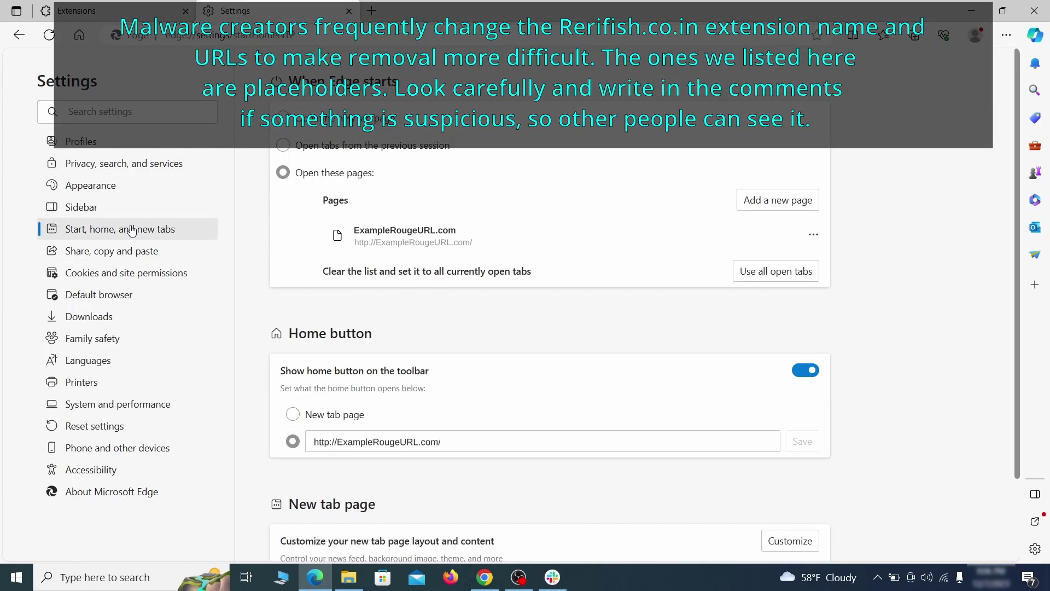
{"action": "left_click", "coordinate": [813, 242]}
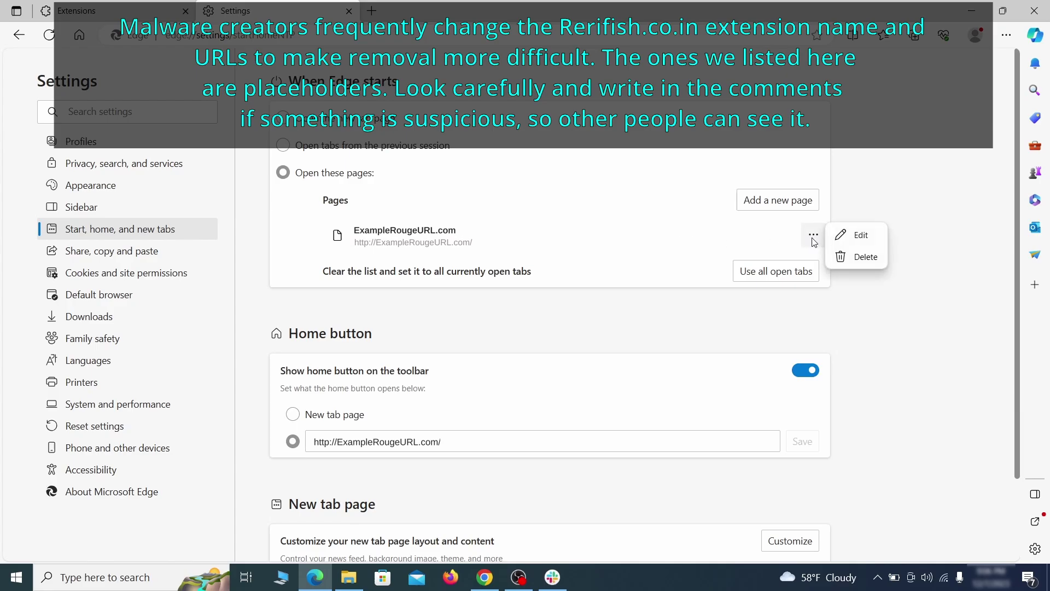
{"action": "left_click", "coordinate": [857, 258]}
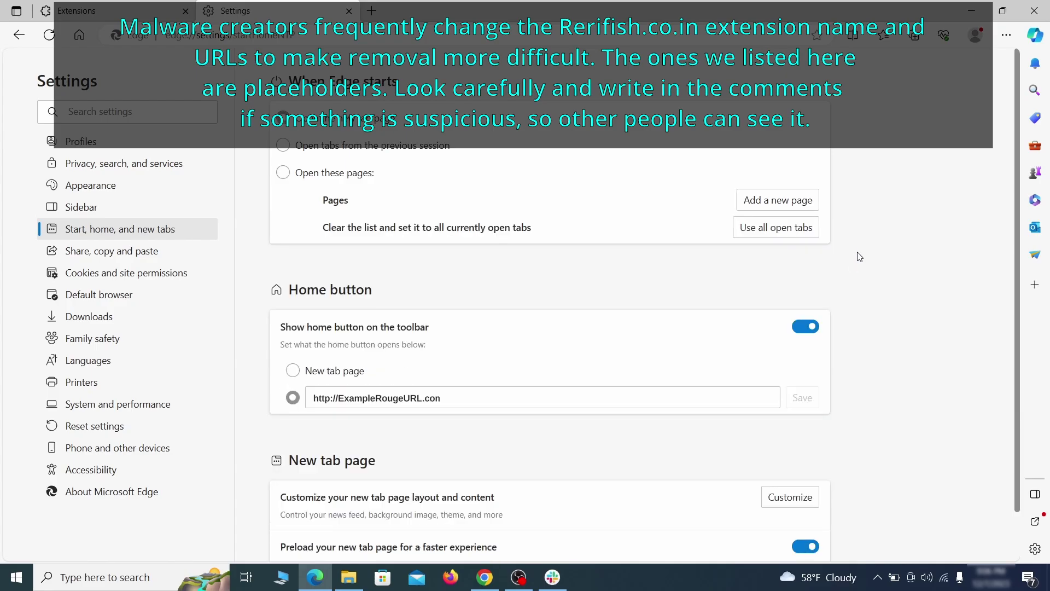
Clear the home button's custom URL and set the button to open the new tab page.
{"action": "triple_click", "coordinate": [457, 392]}
{"action": "key", "text": "BackSpace"}
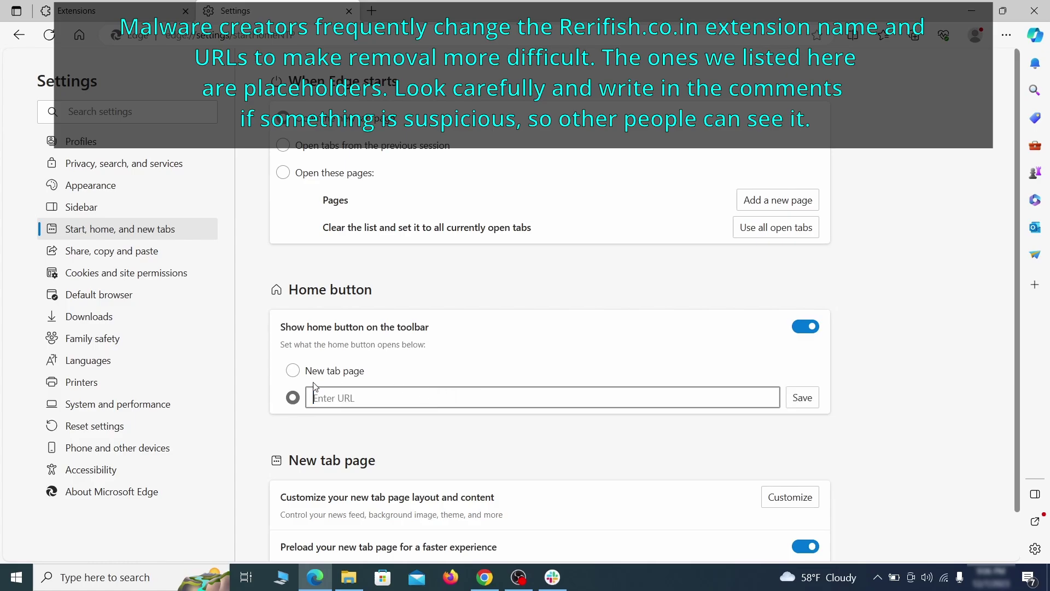
{"action": "left_click", "coordinate": [292, 370]}
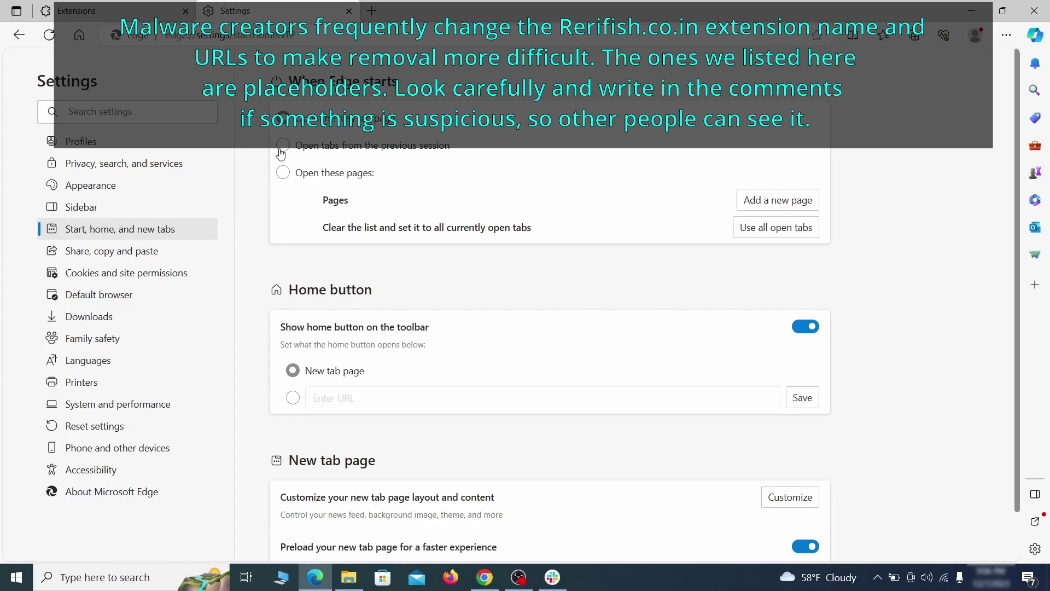
Remove ExampleRougeURL.com from the sites allowed to send notifications in Edge's site permissions.
{"action": "left_click", "coordinate": [187, 272]}
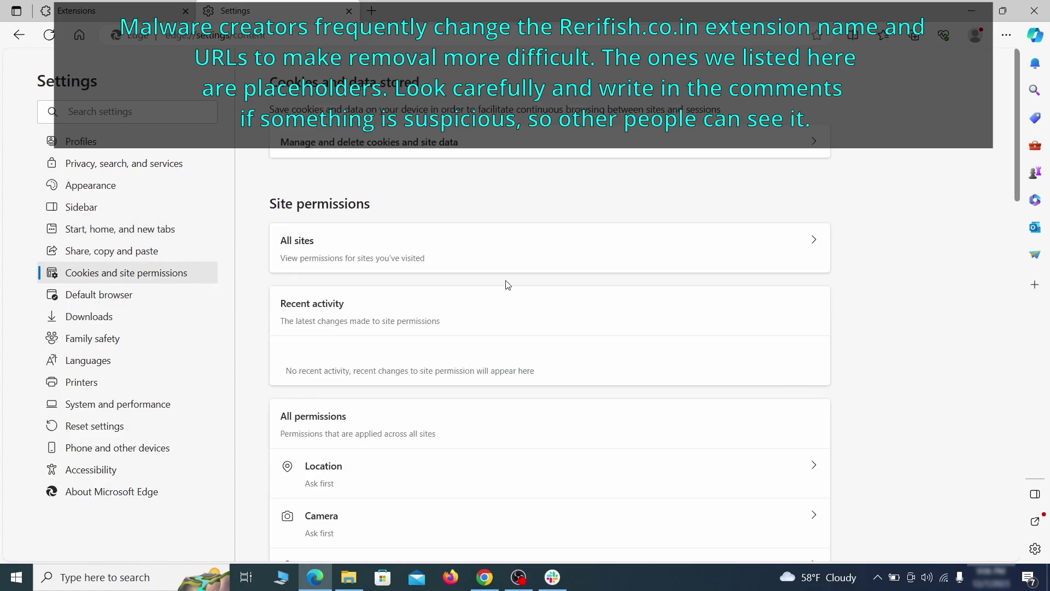
{"action": "scroll", "coordinate": [507, 284], "scroll_direction": "down", "scroll_amount": 5}
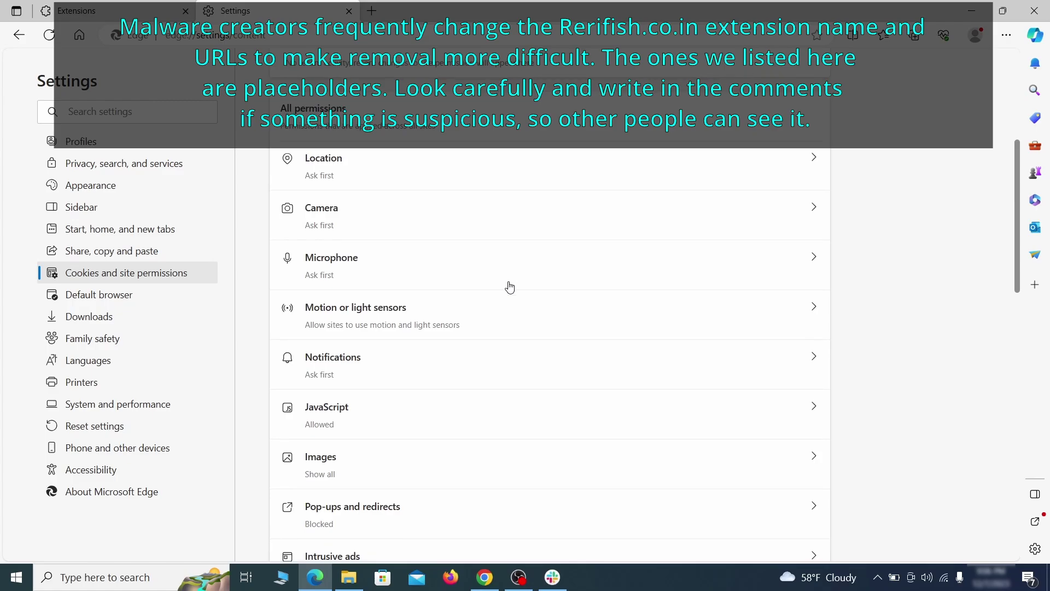
{"action": "scroll", "coordinate": [503, 288], "scroll_direction": "down", "scroll_amount": 2}
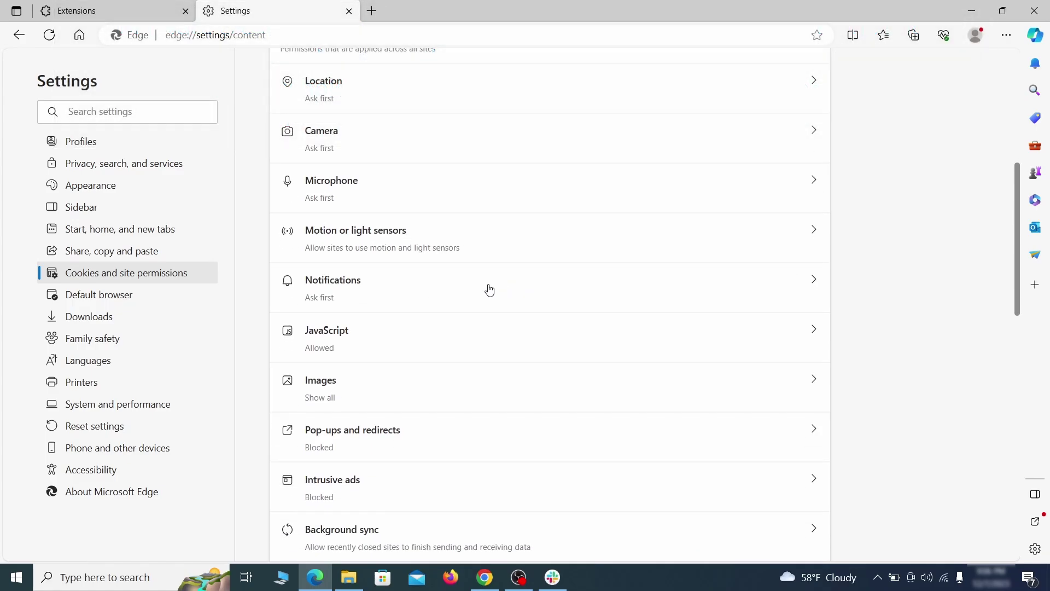
{"action": "left_click", "coordinate": [489, 290]}
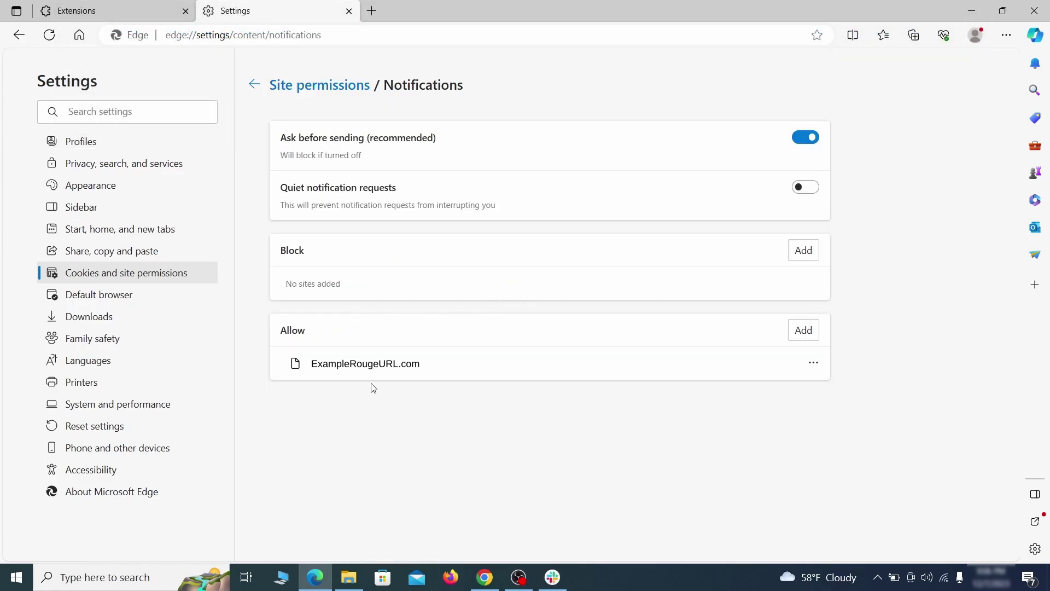
{"action": "left_click", "coordinate": [814, 362]}
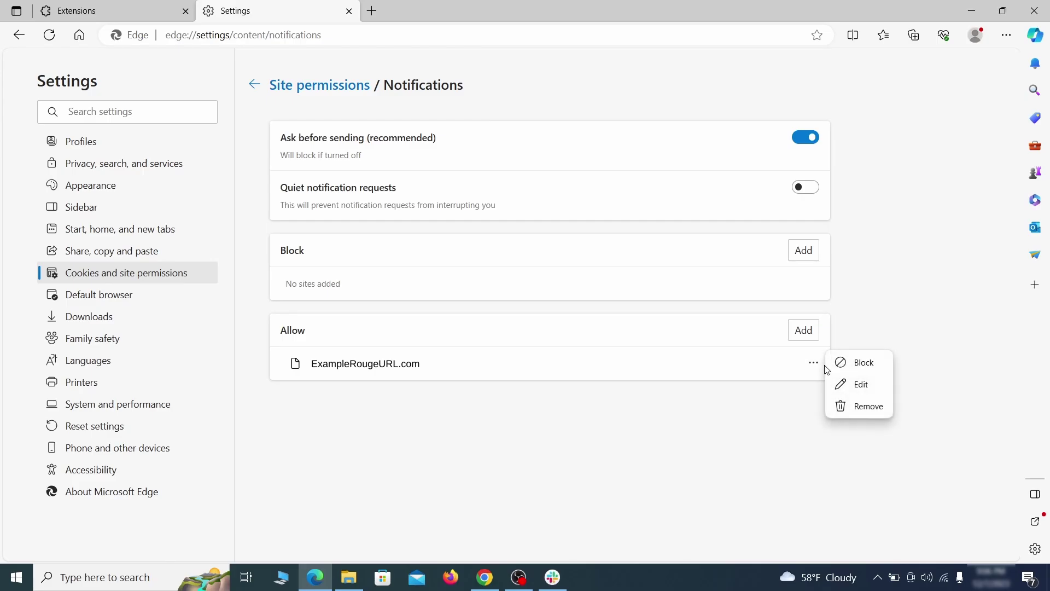
{"action": "left_click", "coordinate": [861, 408]}
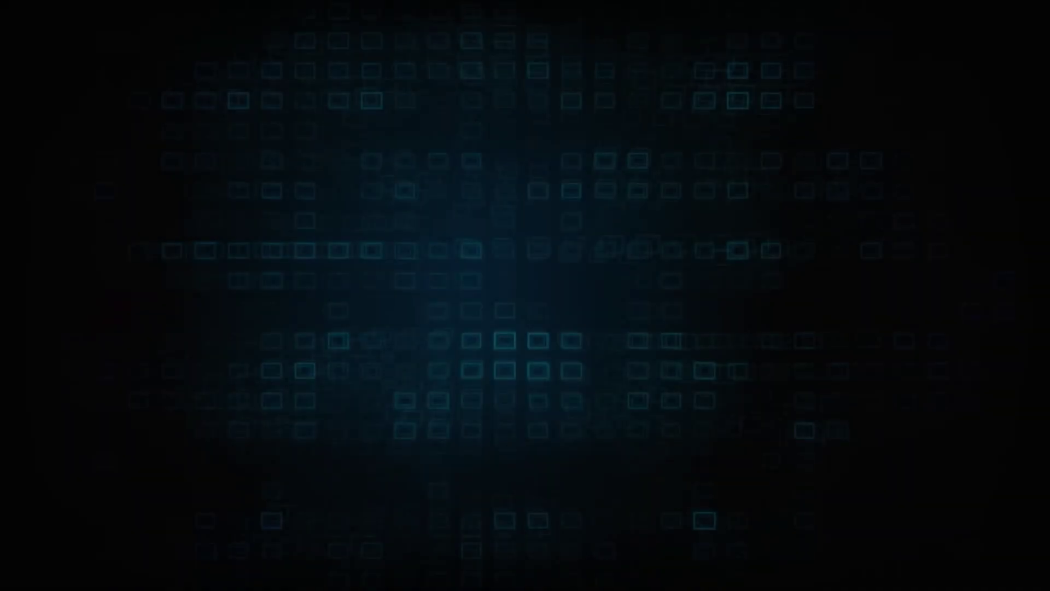